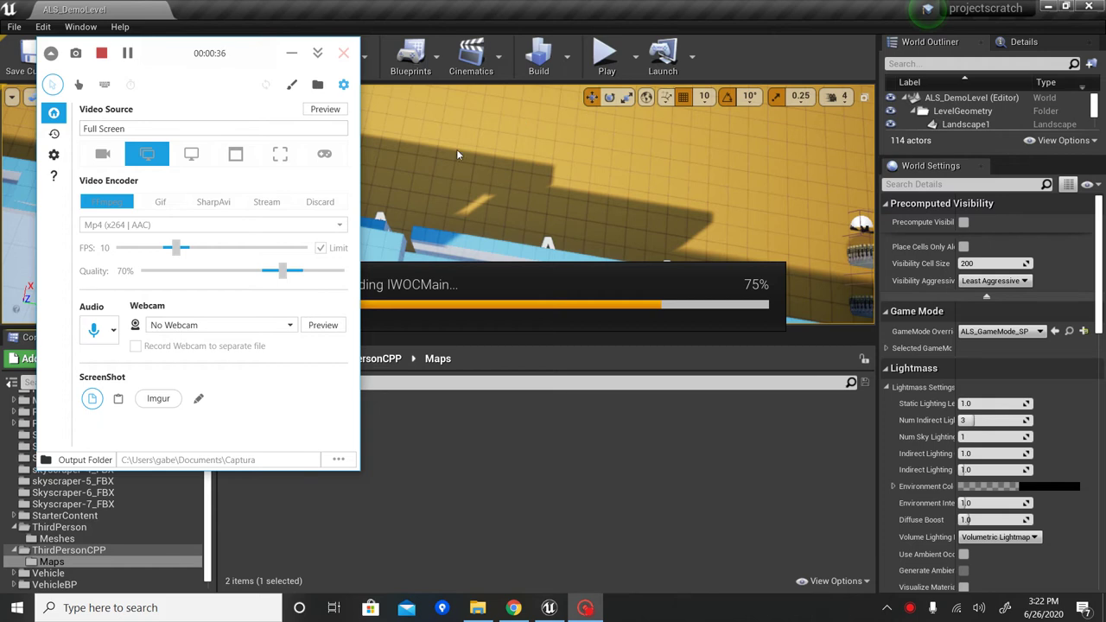
Check the properties of the projectscratch folder in a maximized File Explorer window, leaving its attributes as they are.
left_click(478, 607)
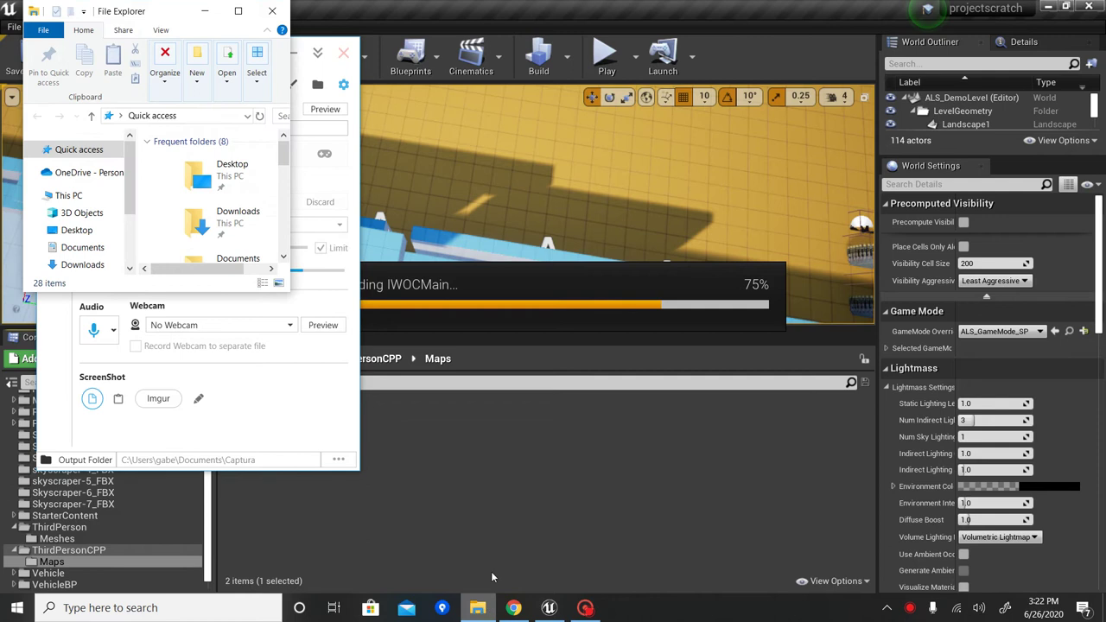
mouse_move(482, 607)
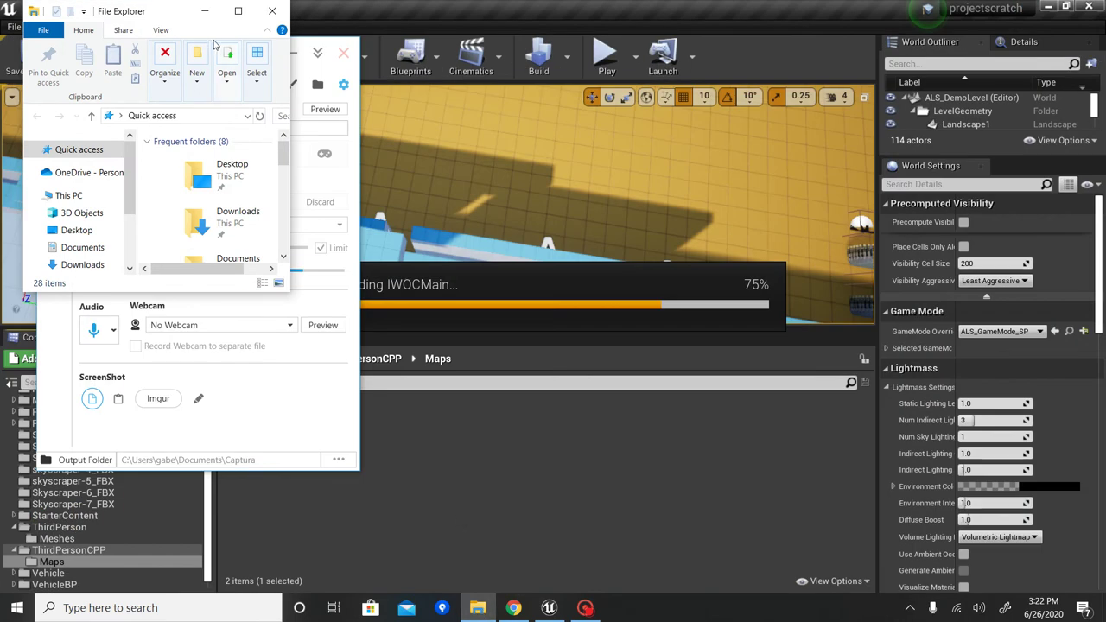
left_click(238, 11)
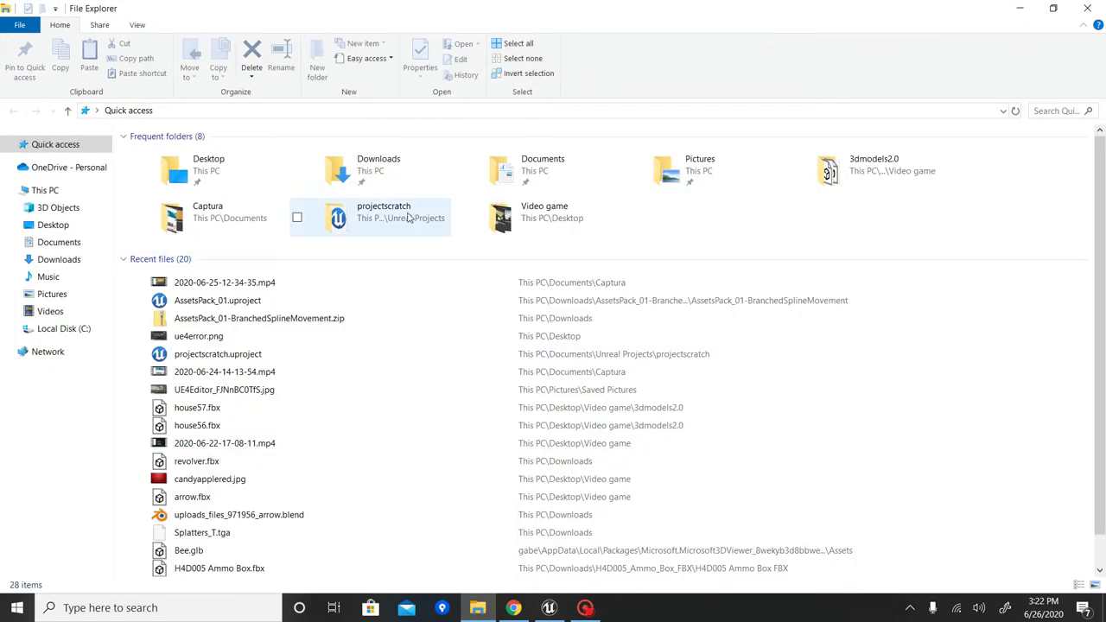
right_click(408, 212)
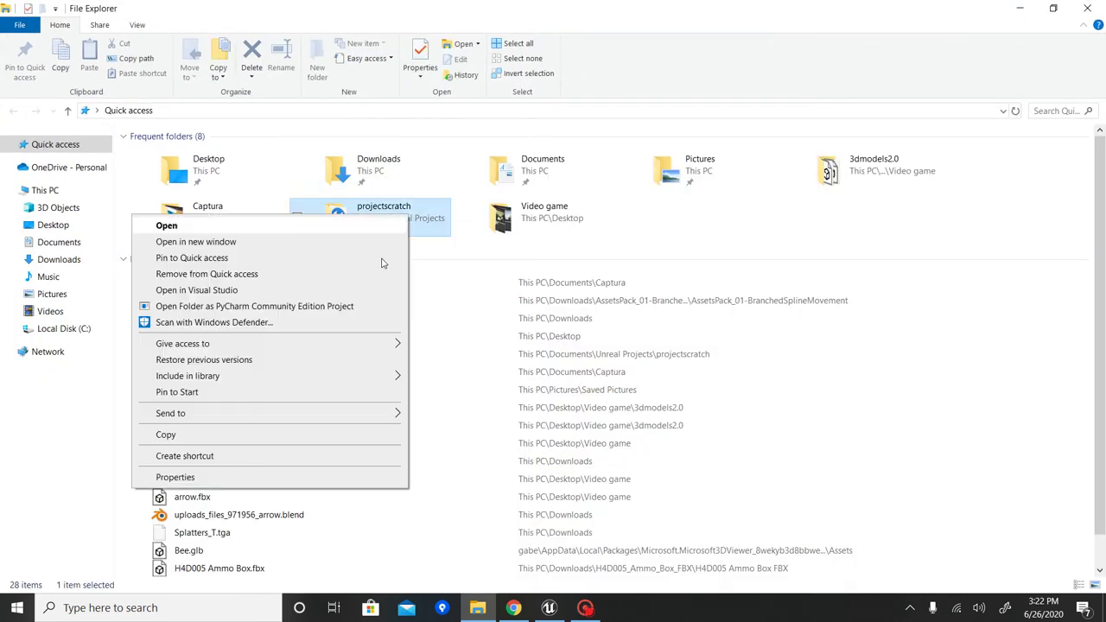
left_click(279, 476)
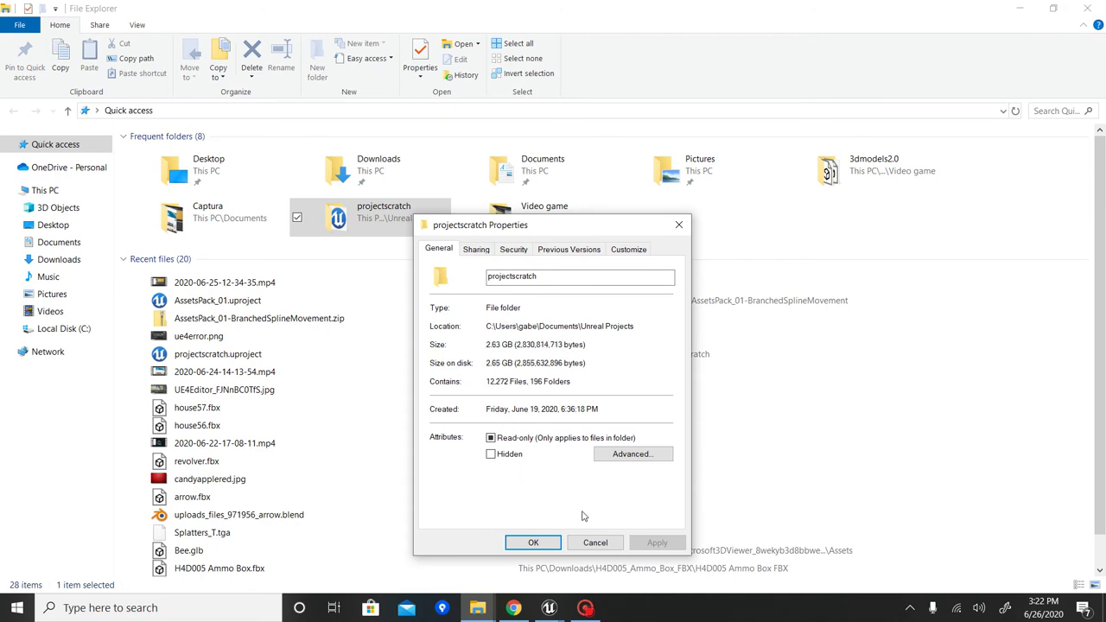
left_click(552, 544)
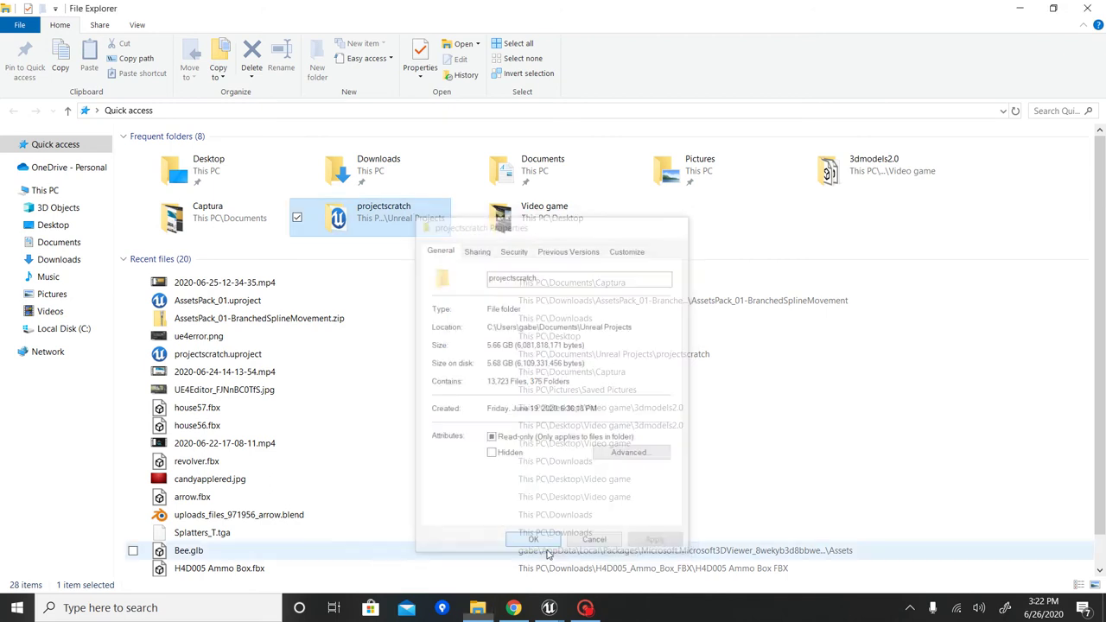
left_click(1020, 8)
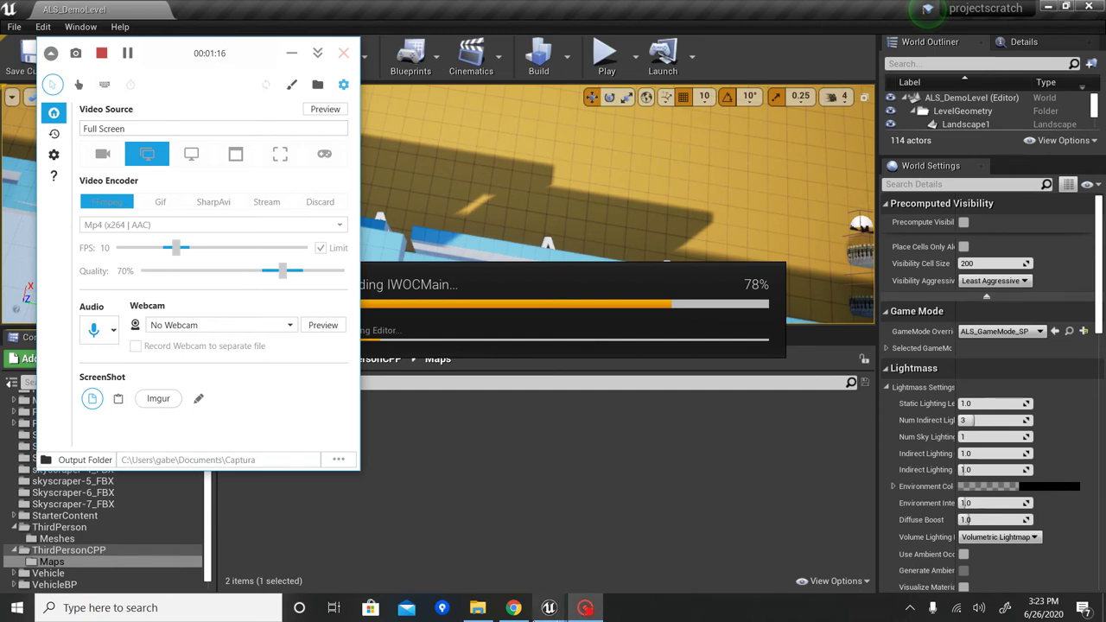
Open the Epic Games Launcher and find the Advanced Locomotion System entry in the Unreal Engine library's vault.
mouse_move(514, 608)
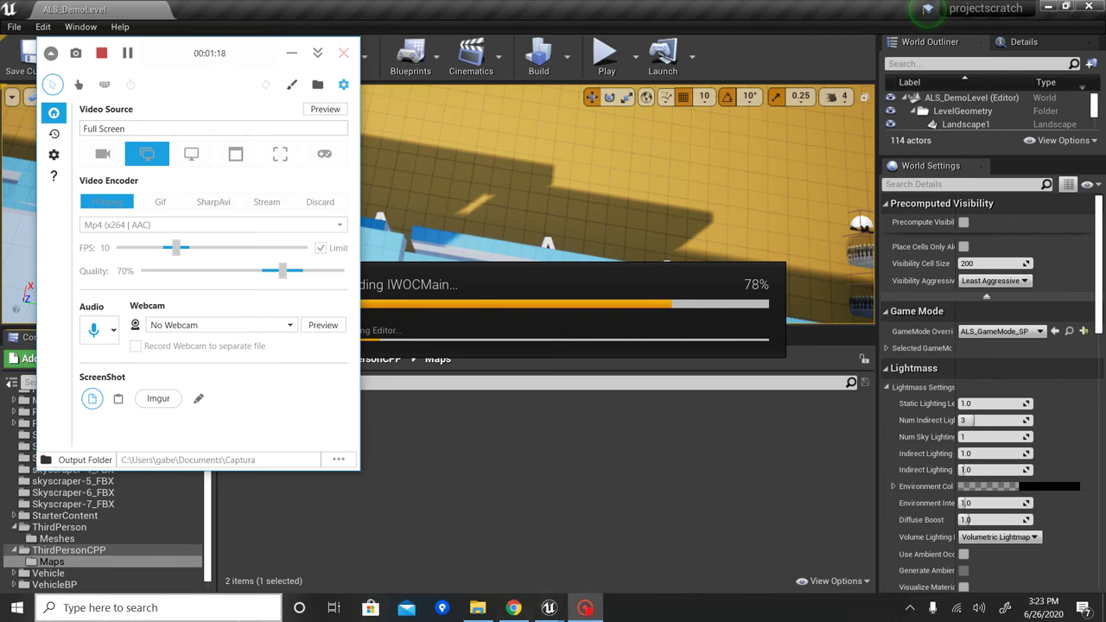
left_click(130, 607)
type("epi")
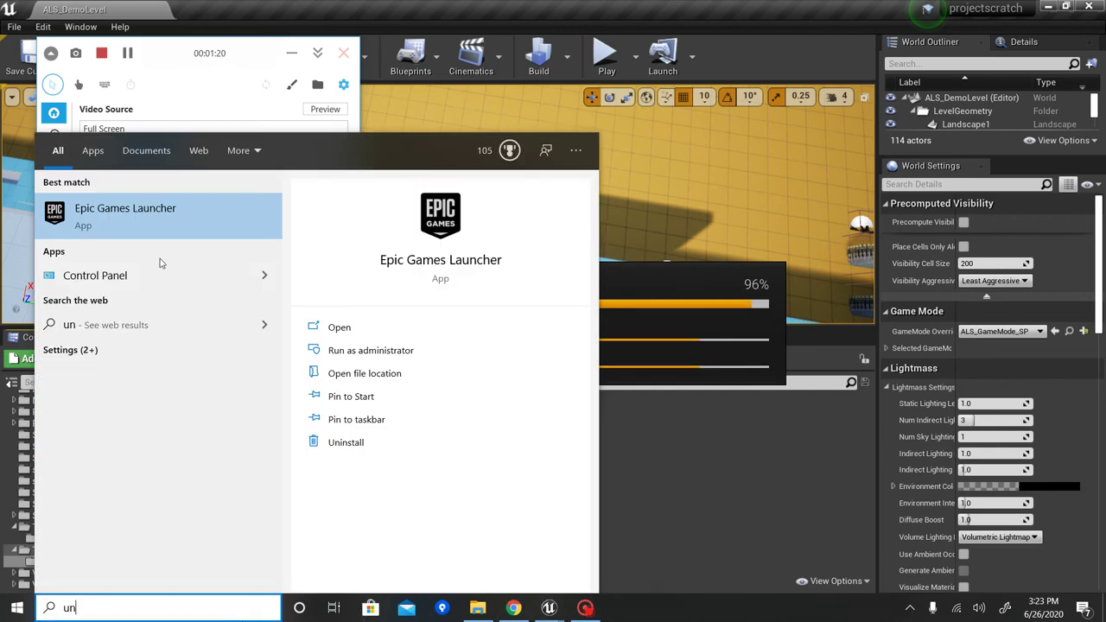
left_click(214, 226)
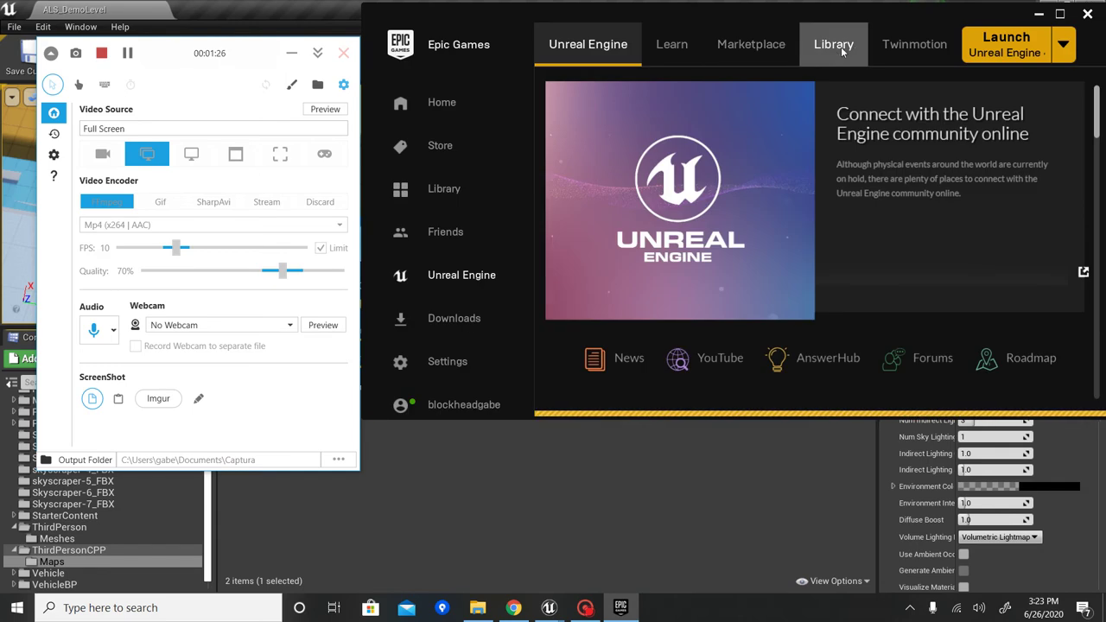
left_click(833, 44)
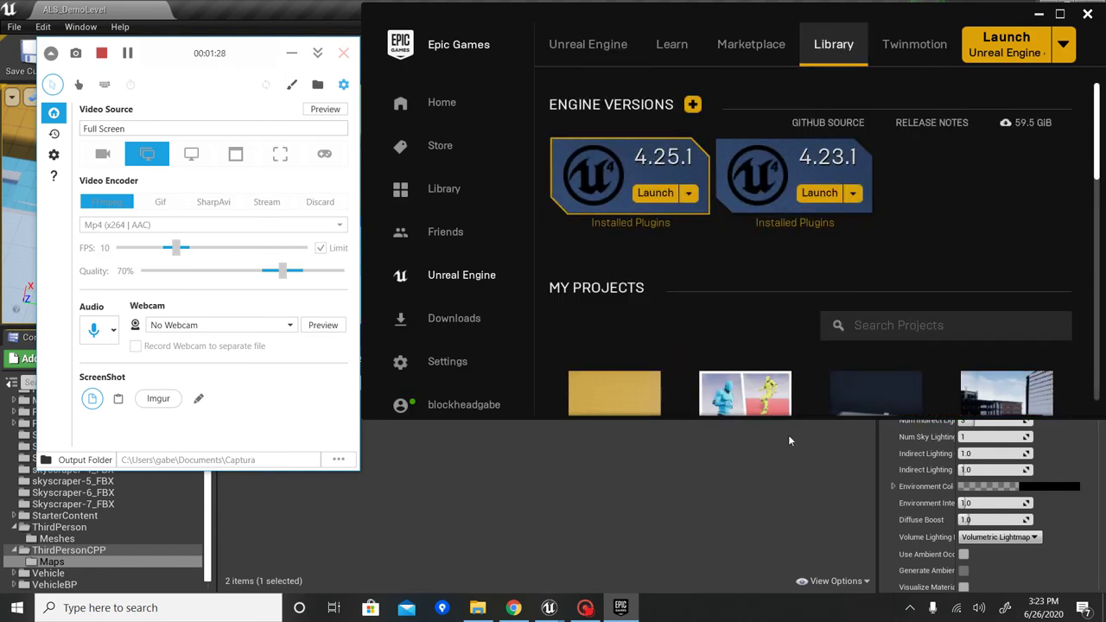
scroll(1098, 223, "down", 3)
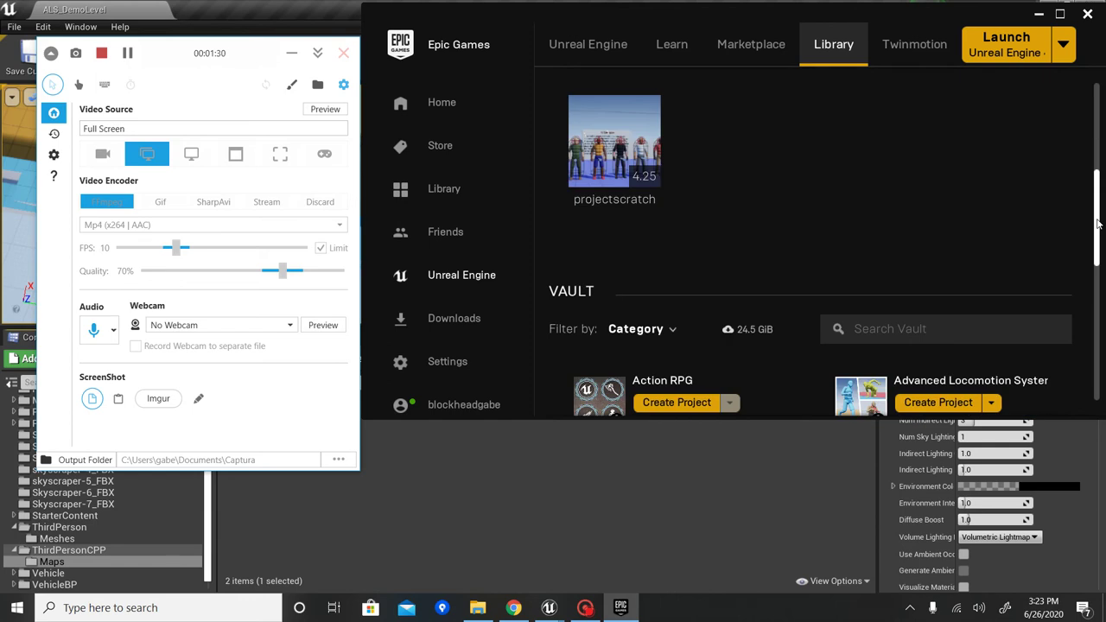
scroll(1098, 223, "down", 3)
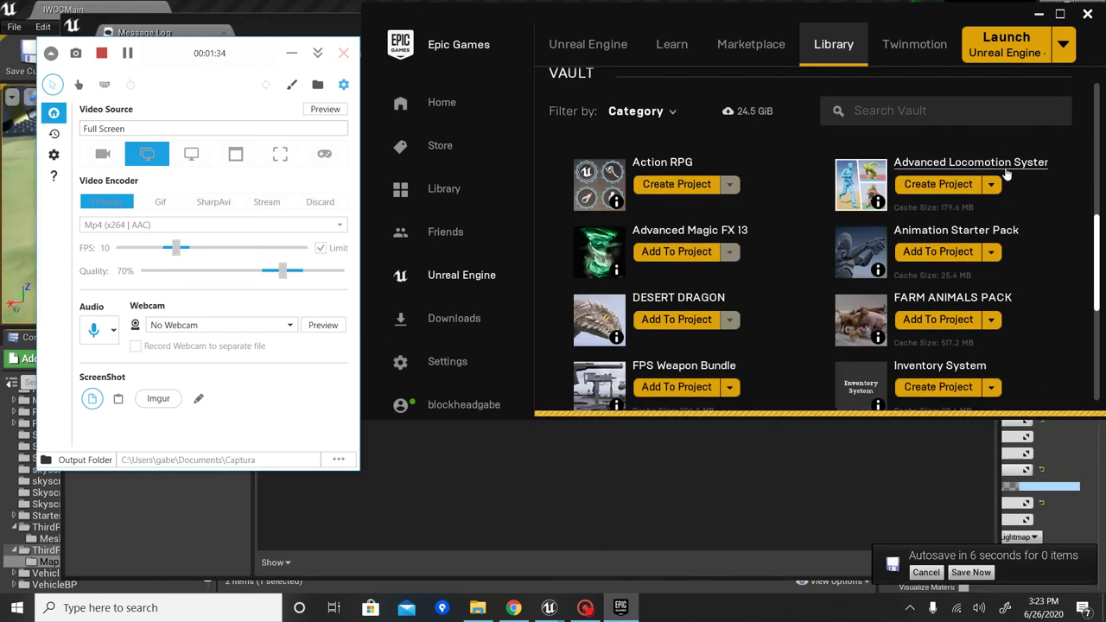
View the Advanced Locomotion System V4 marketplace page and look through its preview images.
left_click(1005, 166)
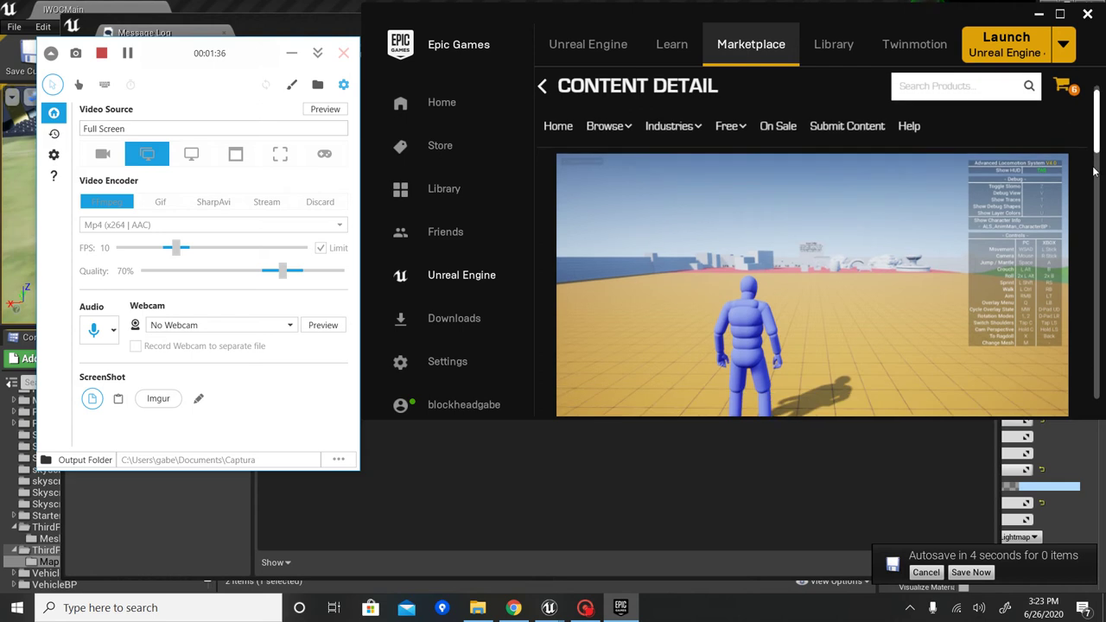
scroll(1093, 171, "down", 3)
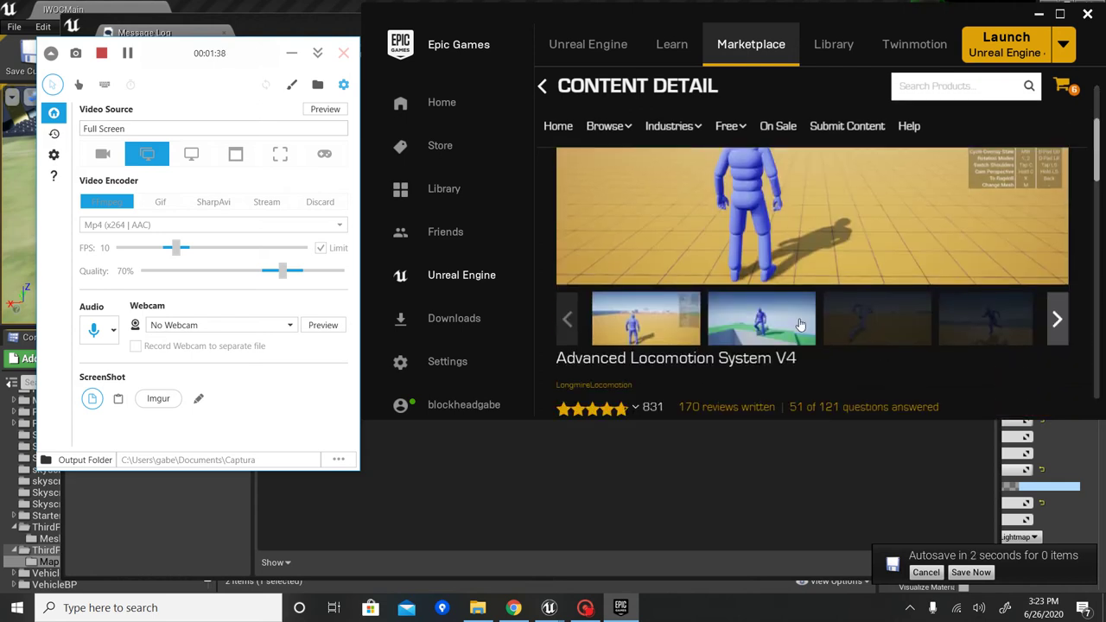
left_click(800, 324)
left_click(828, 325)
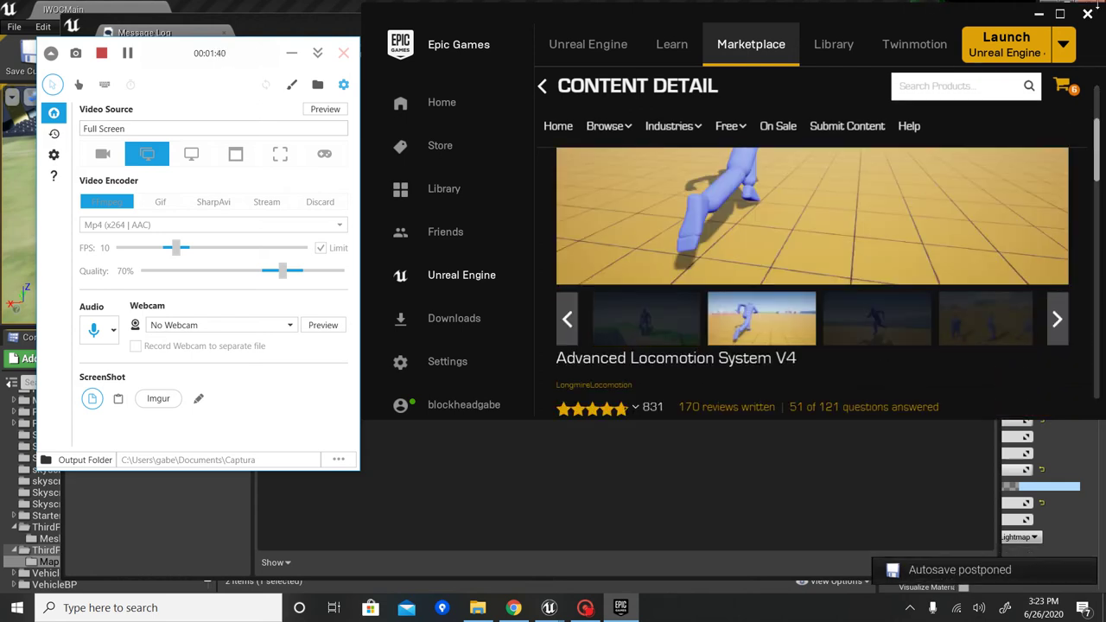
Clear the launcher, screen recorder and Message Log windows away from the IWOCMain level editor.
left_click(1039, 14)
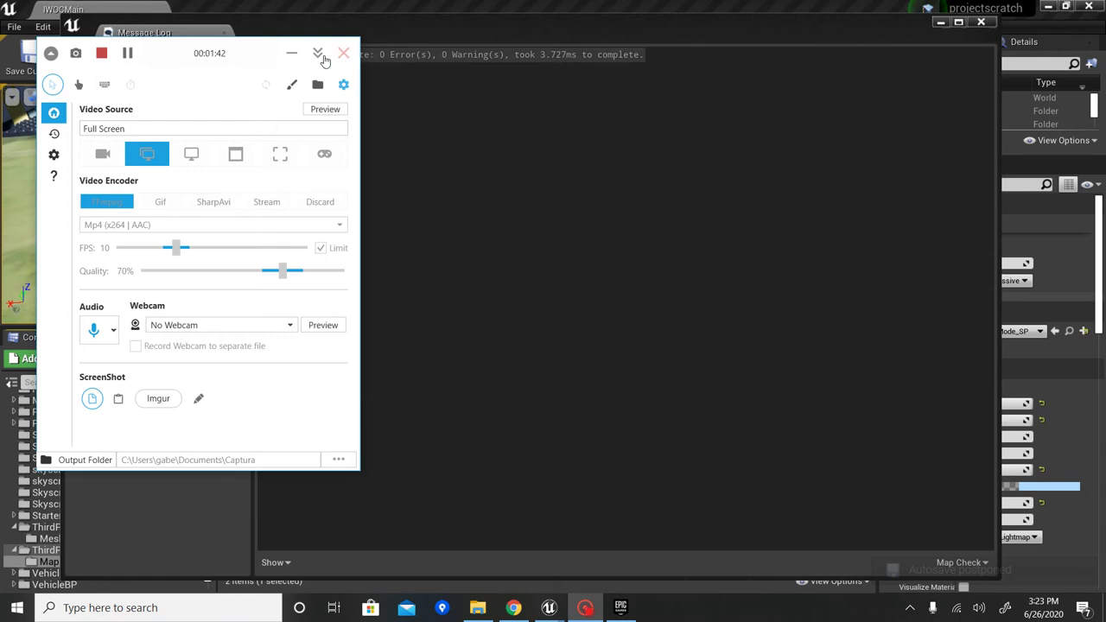
left_click(319, 54)
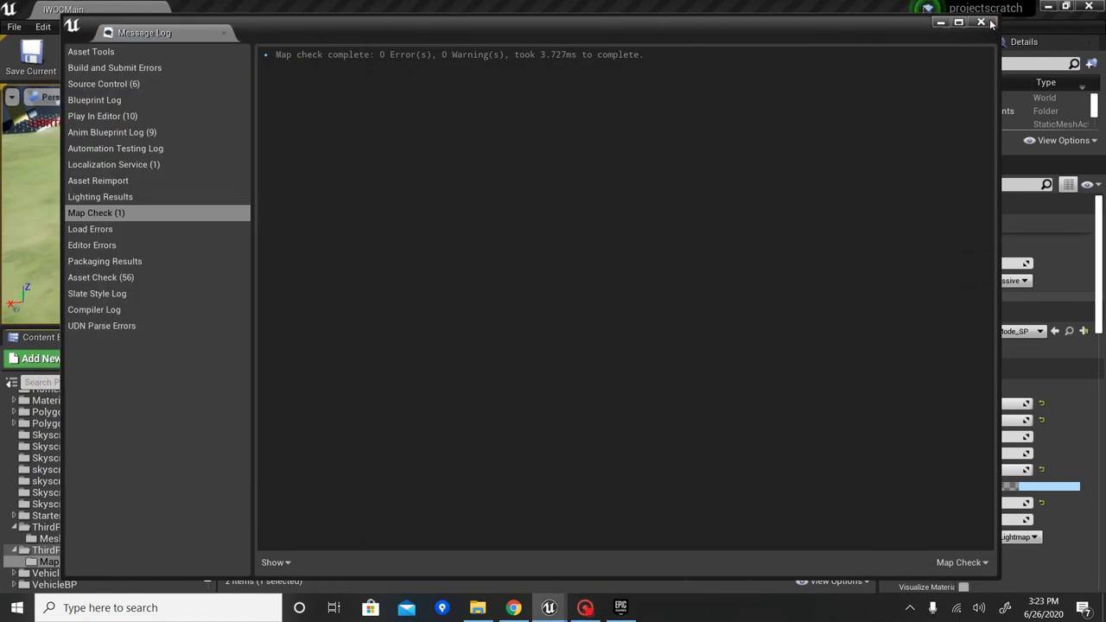
left_click(989, 21)
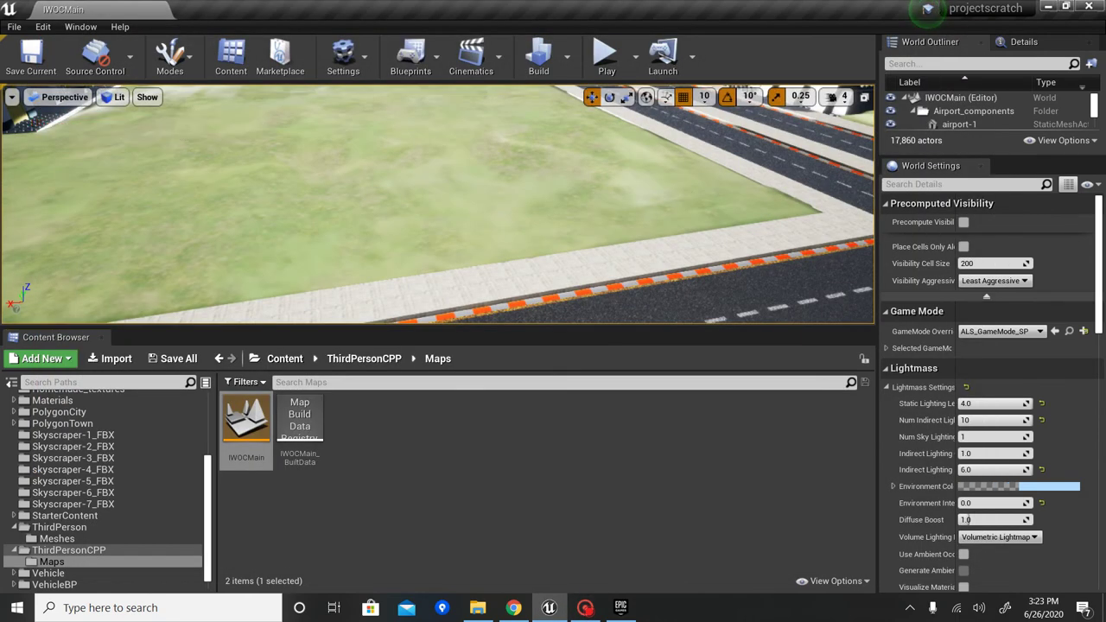
Place BP_SportsCar from VehicleVarietyPack's Blueprints/SportsCar folder on the road beside the grass, then deselect the car.
mouse_move(438, 205)
right_mouse_down()
mouse_move(518, 204)
mouse_move(527, 168)
mouse_move(596, 156)
mouse_move(501, 160)
mouse_move(420, 230)
mouse_move(432, 208)
right_mouse_up()
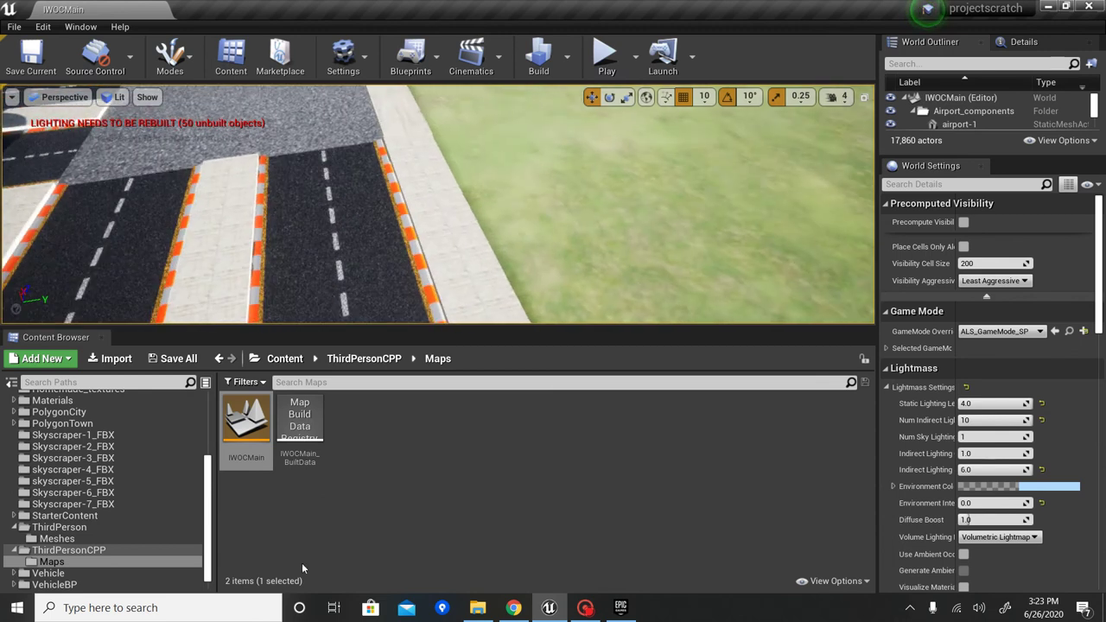
left_click(130, 562)
scroll(147, 575, "down", 1)
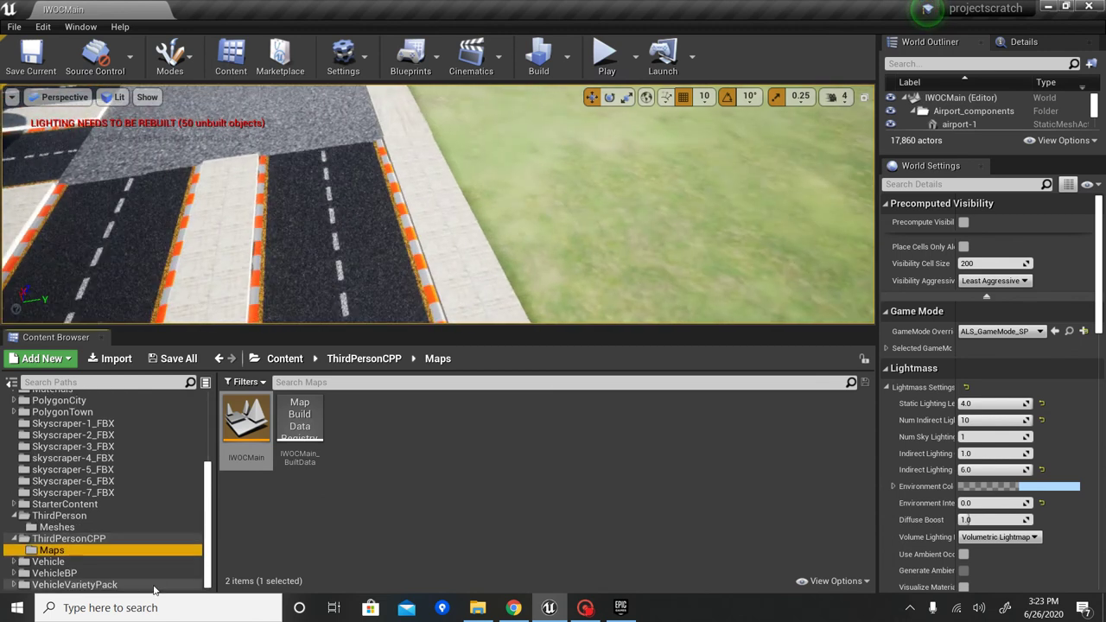
left_click(154, 588)
left_click(242, 460)
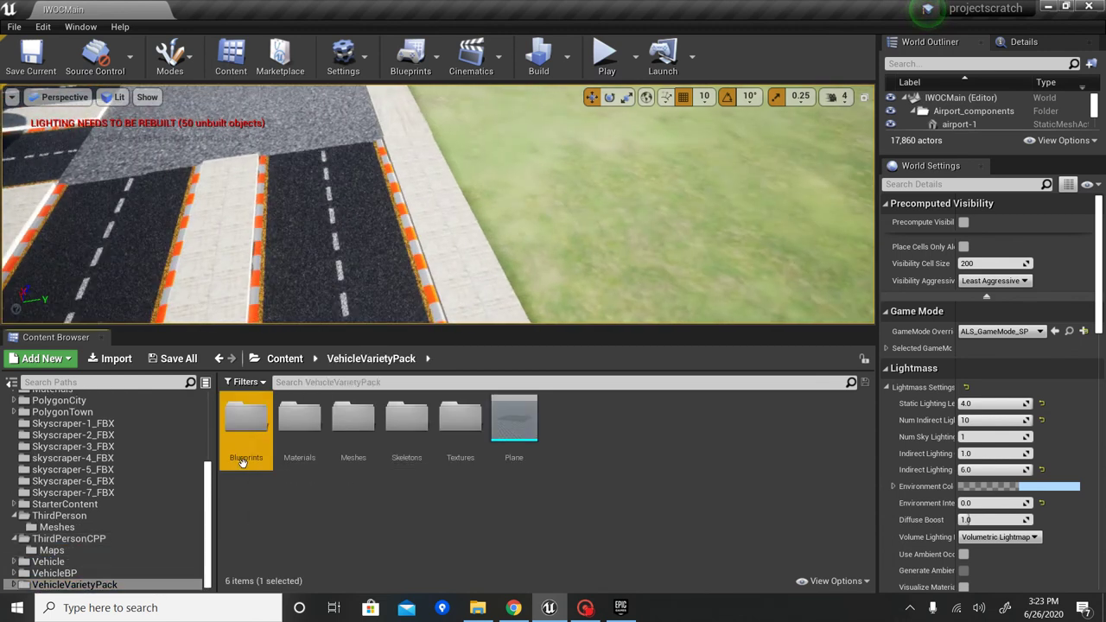
double_click(243, 461)
double_click(300, 422)
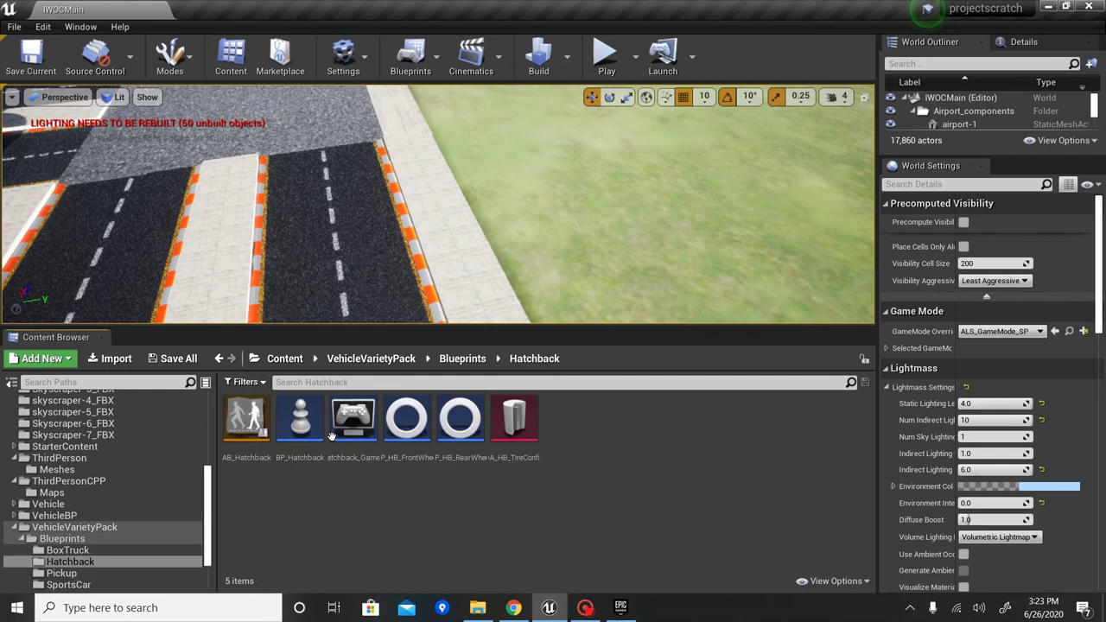
left_click(165, 585)
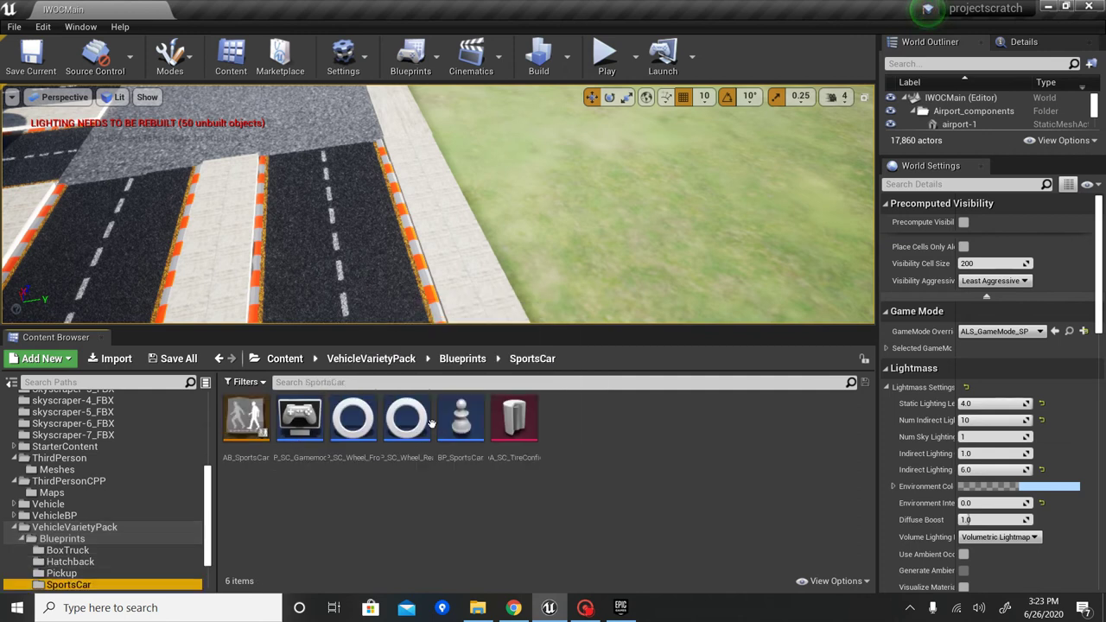
left_click_drag(460, 419, 326, 247)
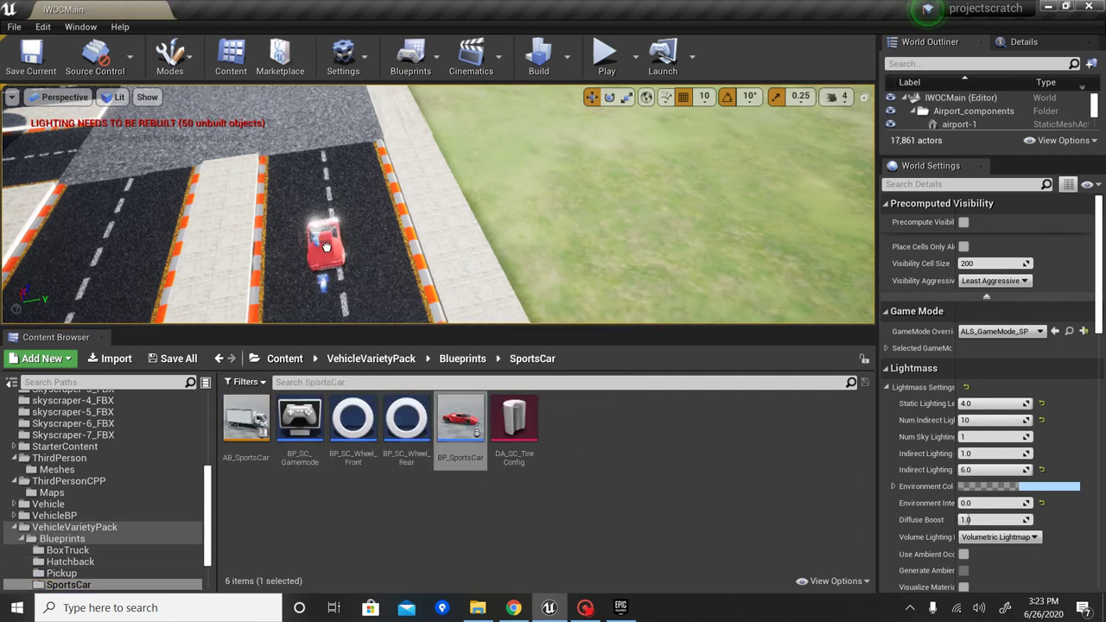
left_click(513, 150)
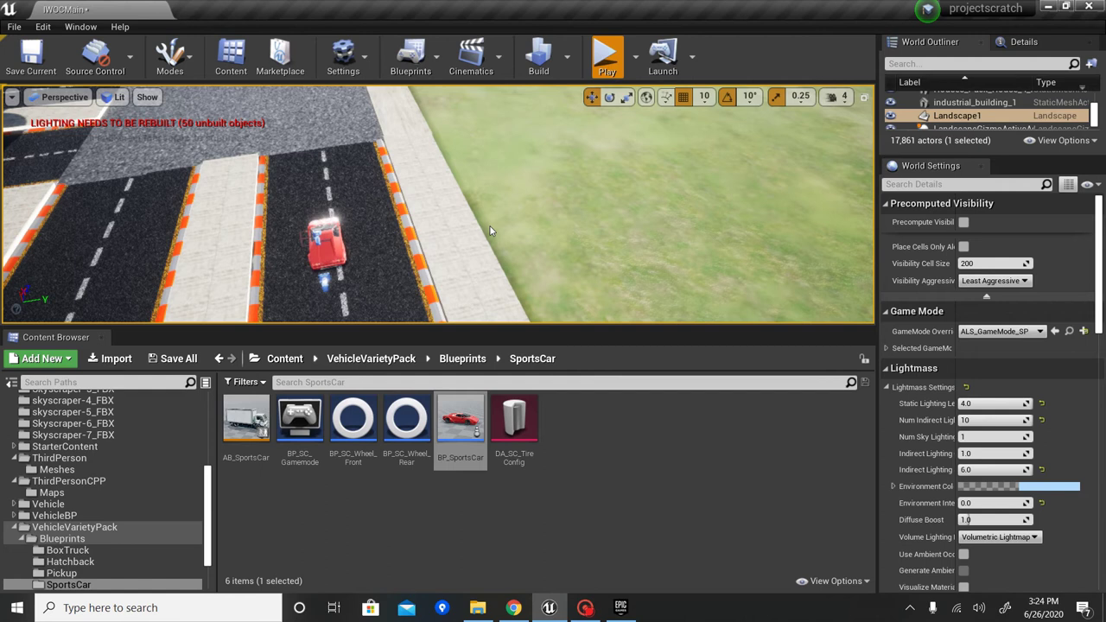
Play the level, walk the character up to and around the red sports car, and stop the play session.
key("alt+p")
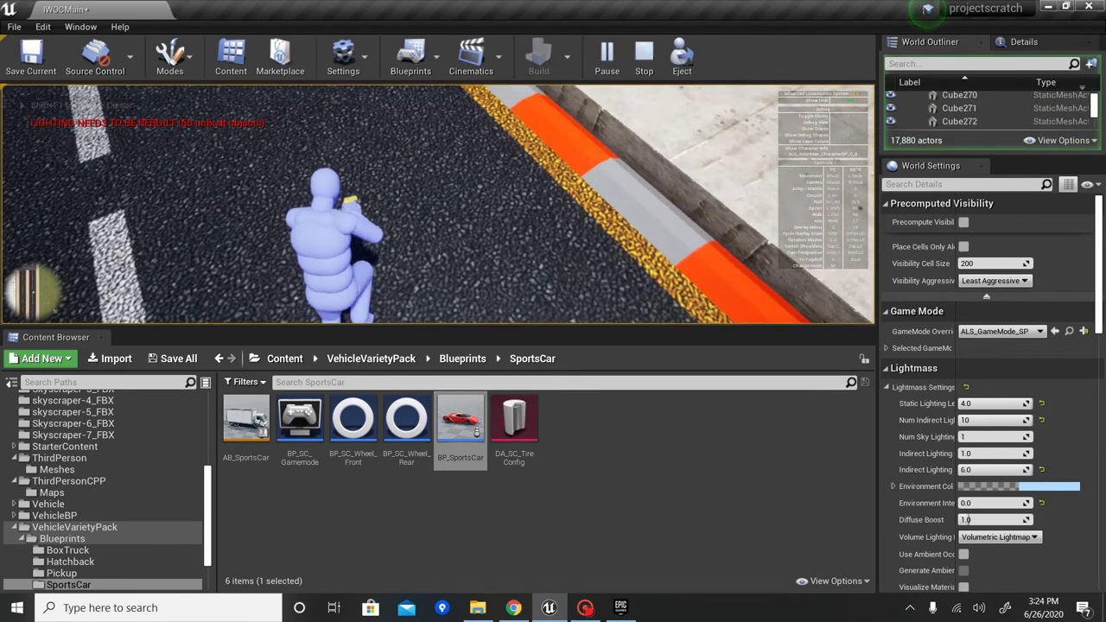
key("c")
key("w")
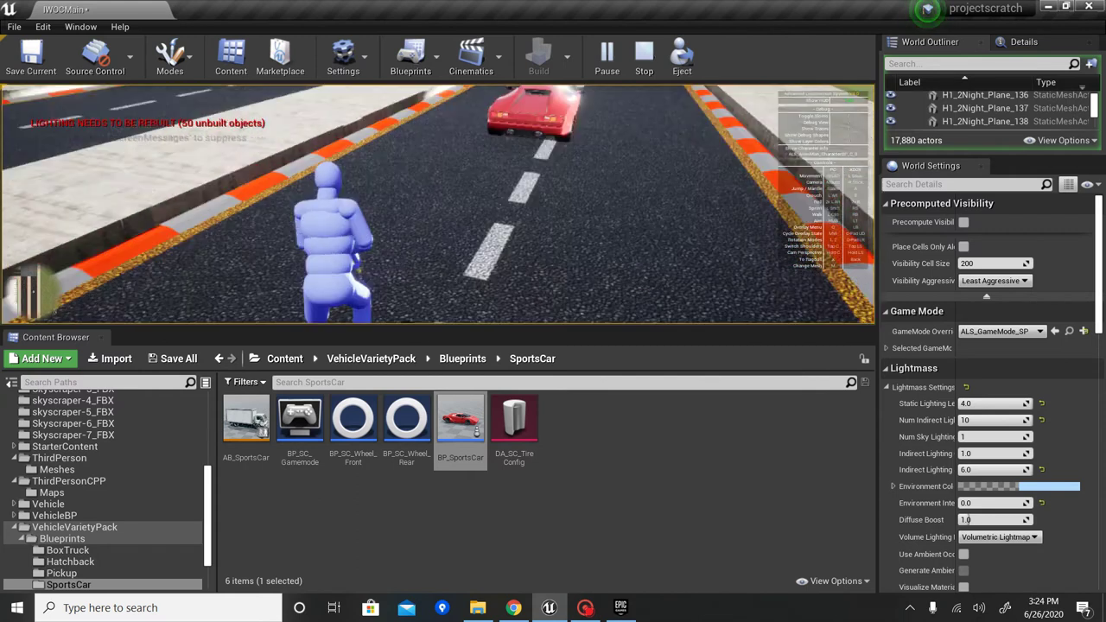
key("w")
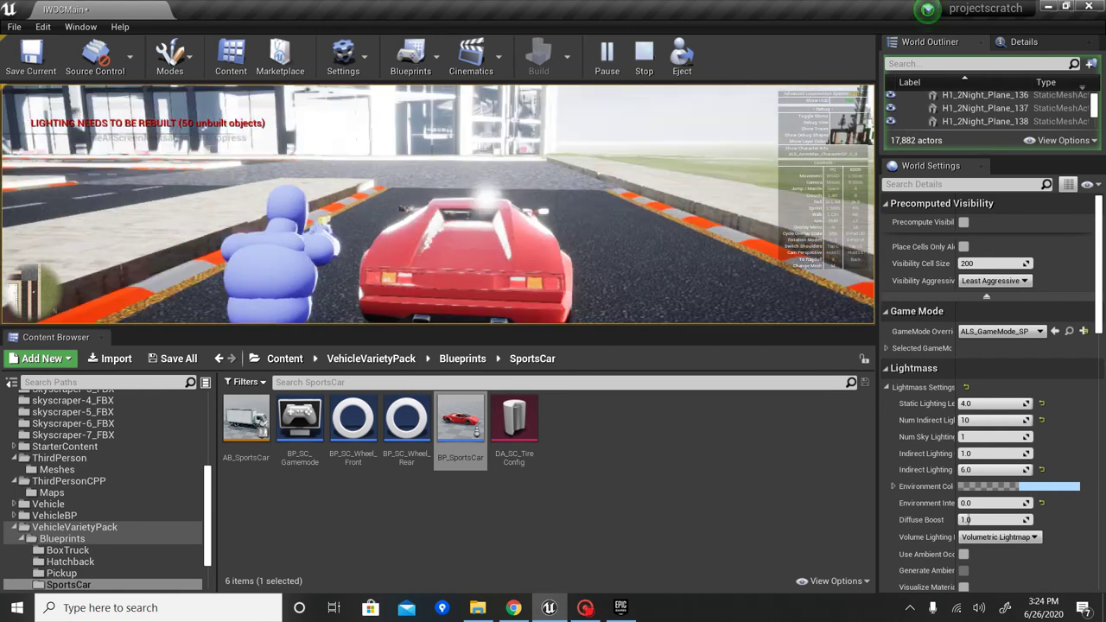
key("a")
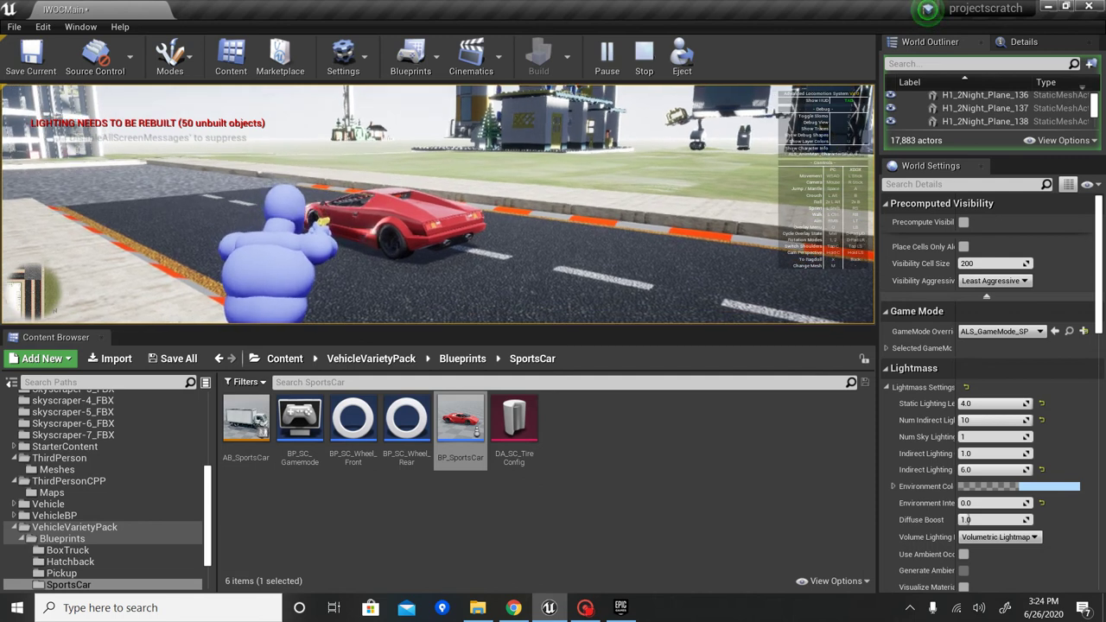
key("a")
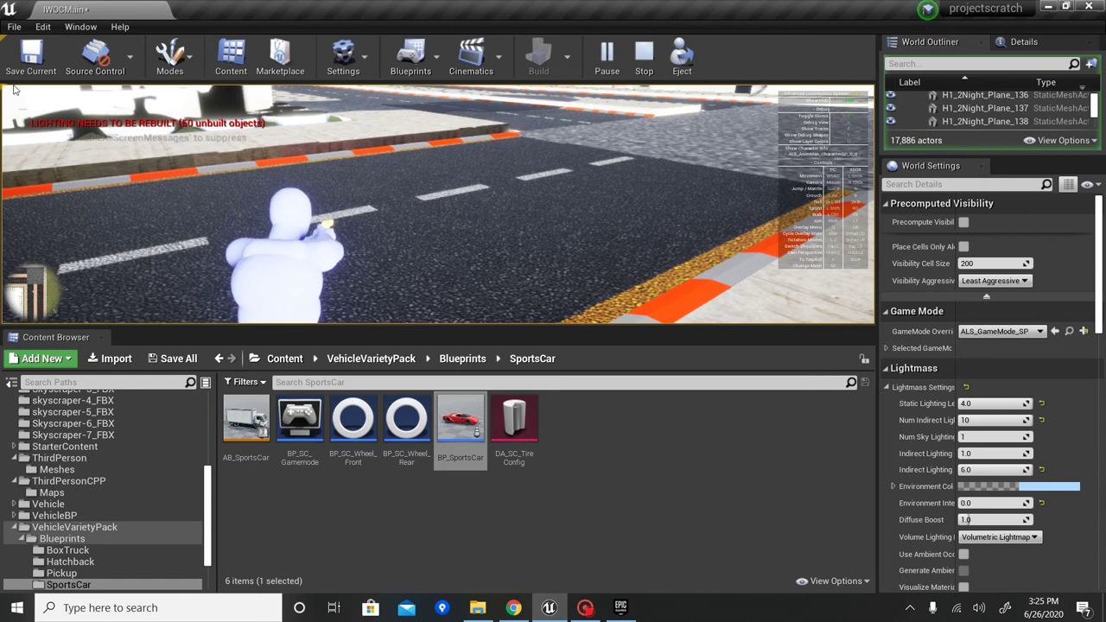
key("shift+F1")
key("Escape")
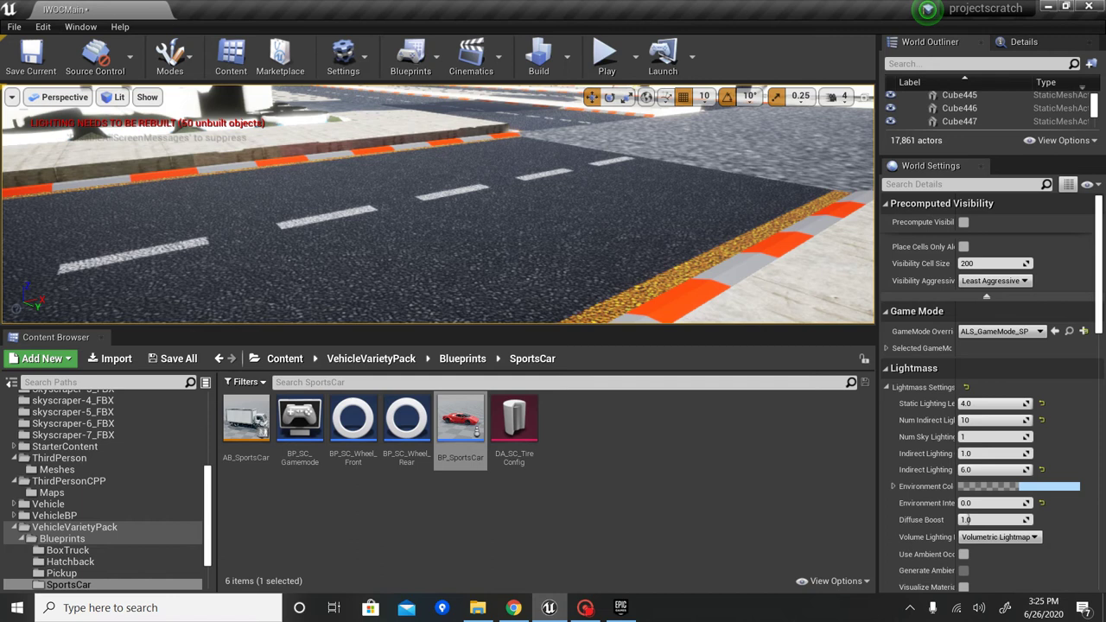
Look through the Vehicle folder's Sedan, Meshes, Textures and Vehicle_AI subfolders for usable vehicle assets.
right_click_drag(438, 205, 588, 155)
right_click_drag(437, 204, 458, 270)
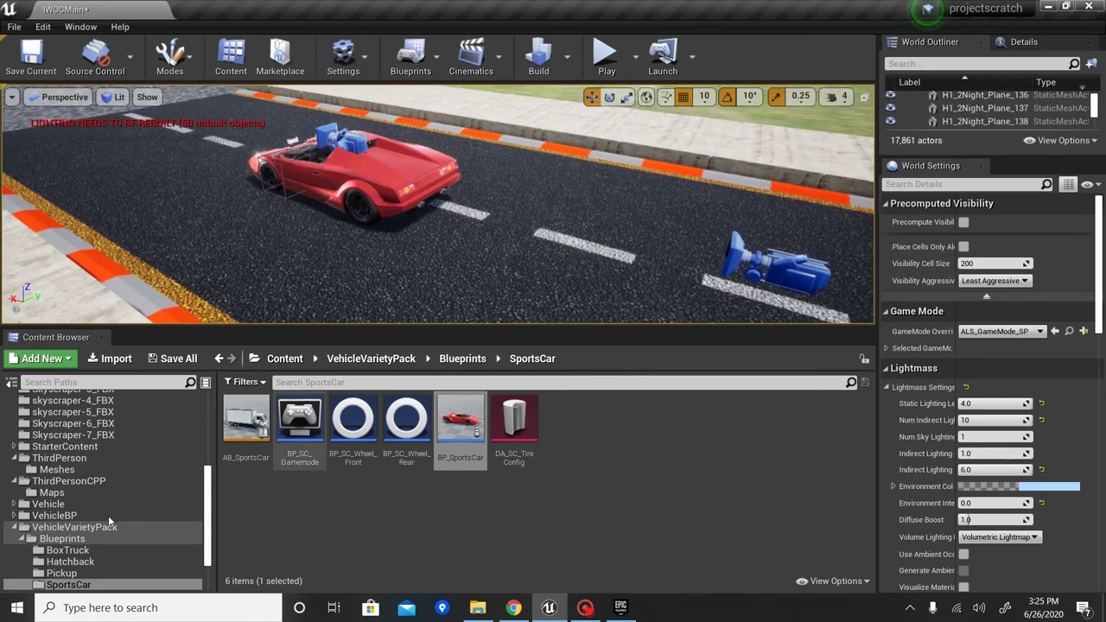
left_click(103, 515)
left_click(119, 504)
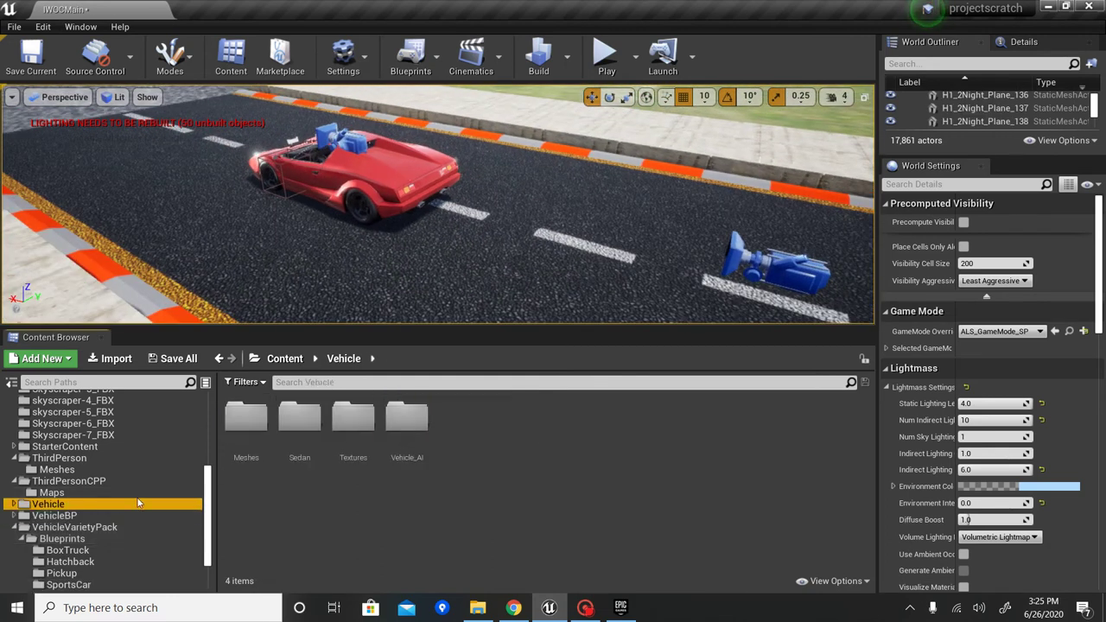
double_click(314, 463)
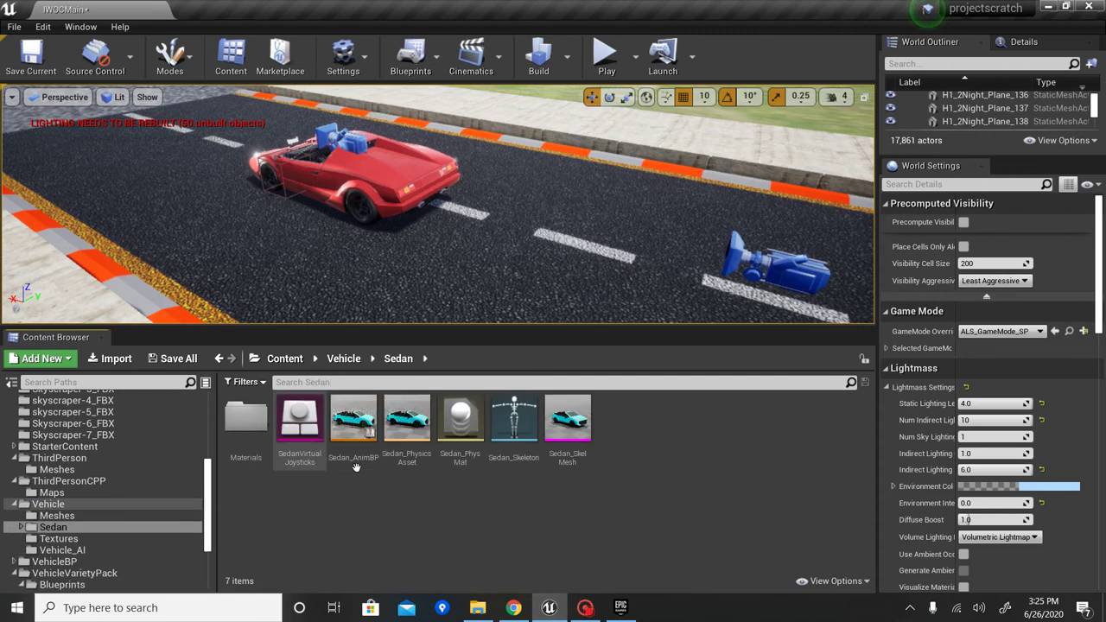
left_click(100, 515)
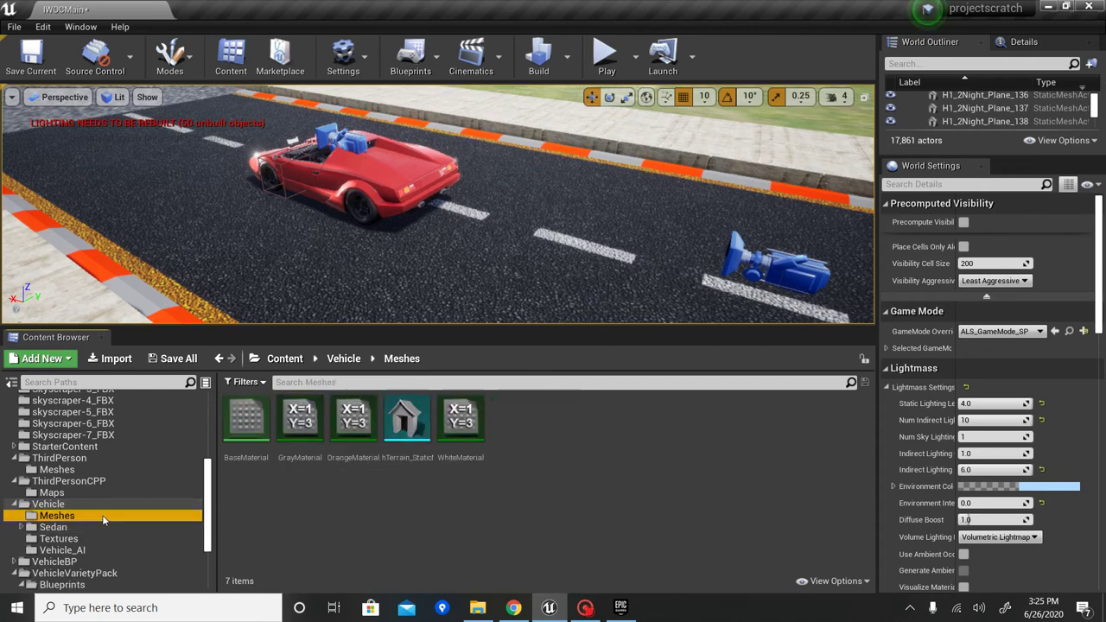
left_click(109, 541)
left_click(109, 551)
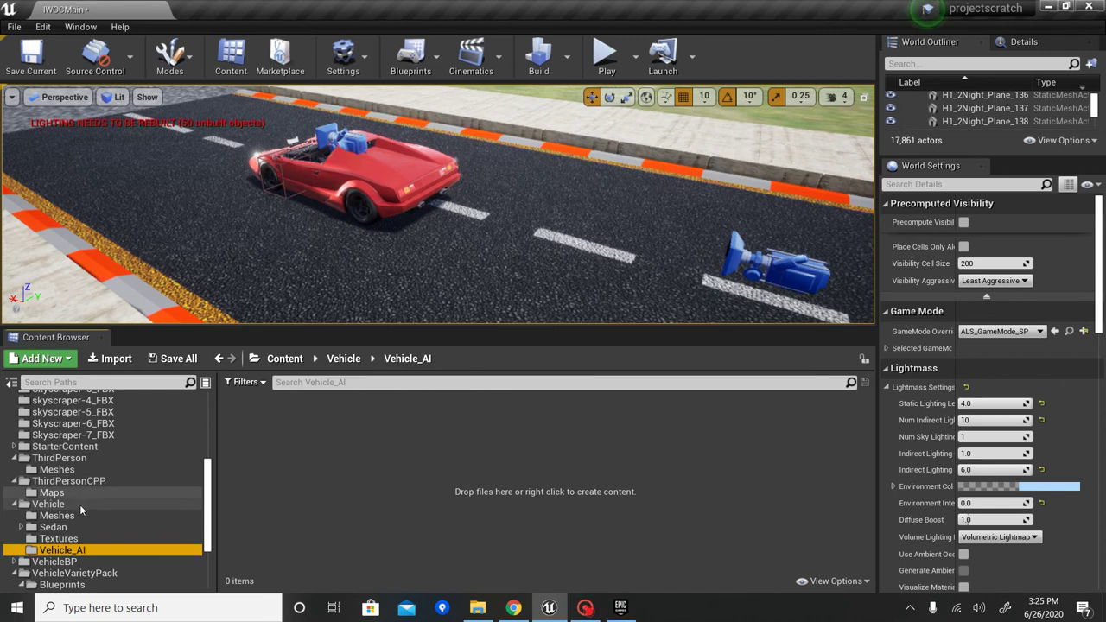
Place MoveNPC from VehicleBP's Sedan folder on the road behind the red sports car, and delete the sports car.
left_click(119, 564)
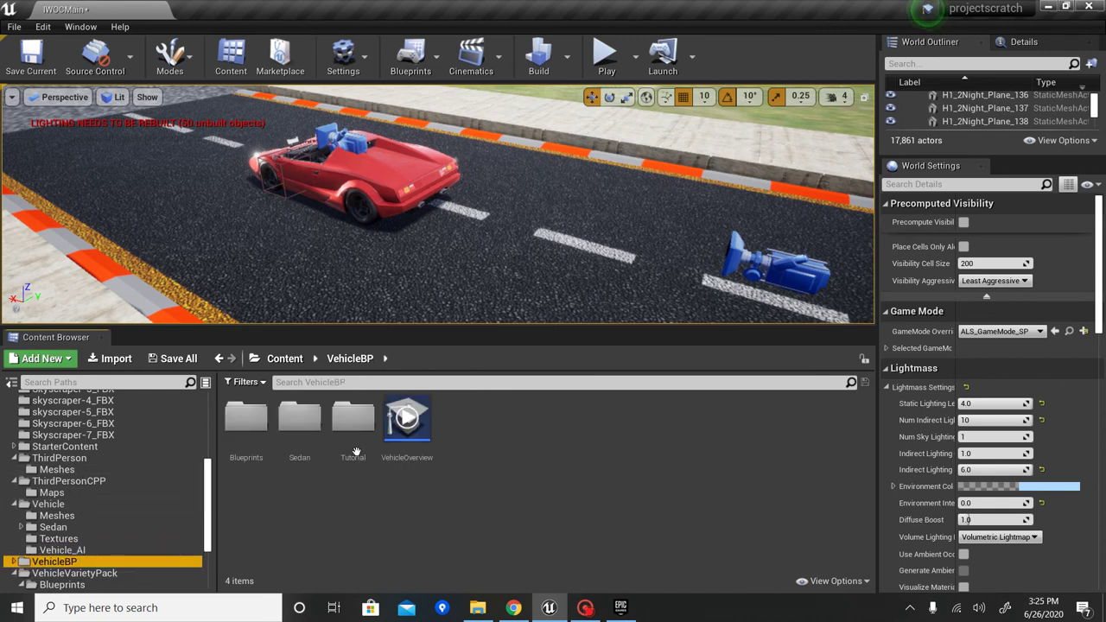
double_click(299, 428)
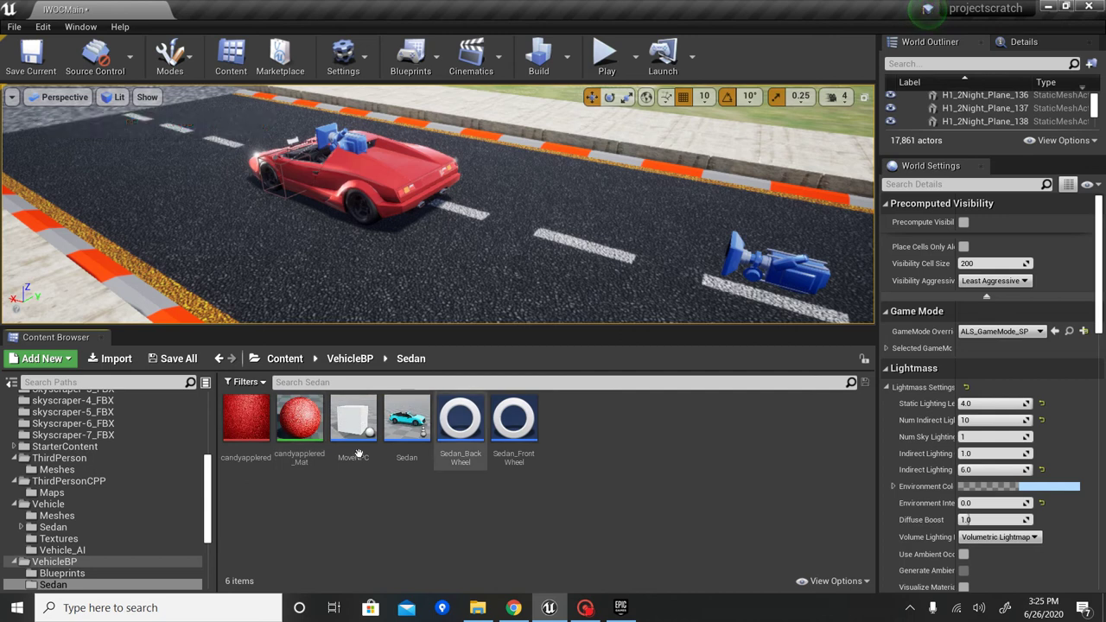
left_click_drag(358, 456, 627, 268)
left_click(348, 158)
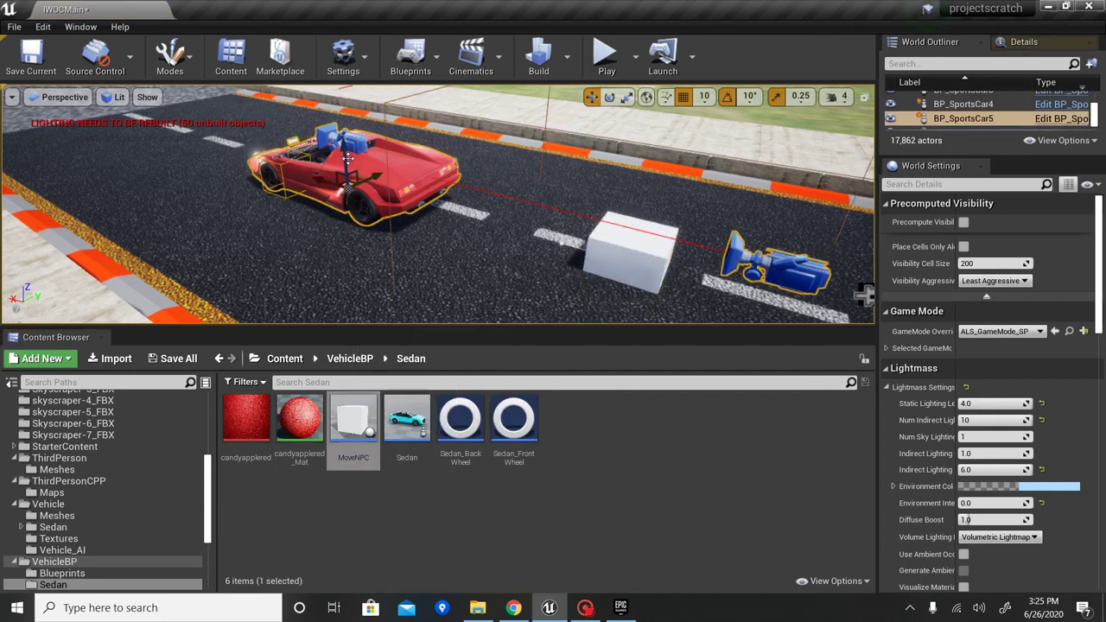
key("Delete")
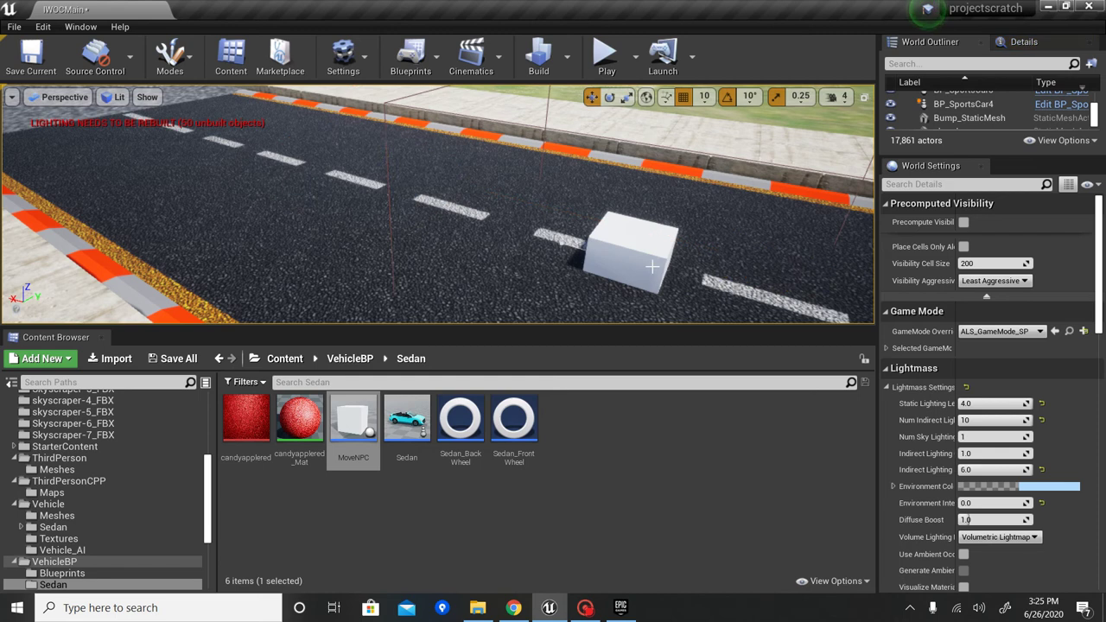
Open the MoveNPC blueprint full-size to examine its Event Graph, and return to the level.
left_click(653, 267)
double_click(345, 448)
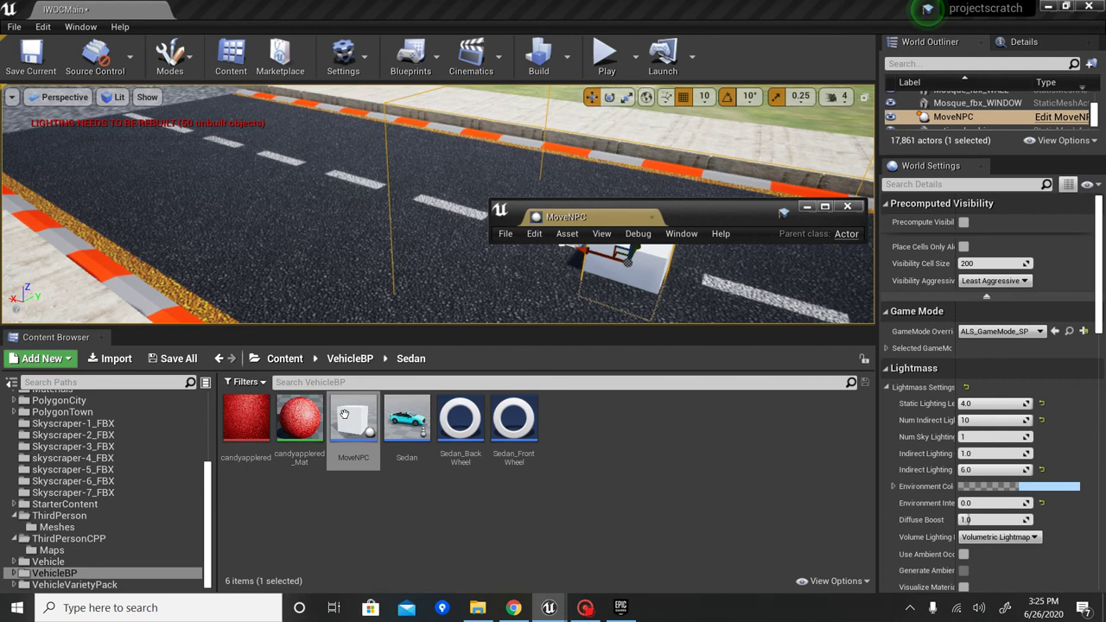
left_click(825, 208)
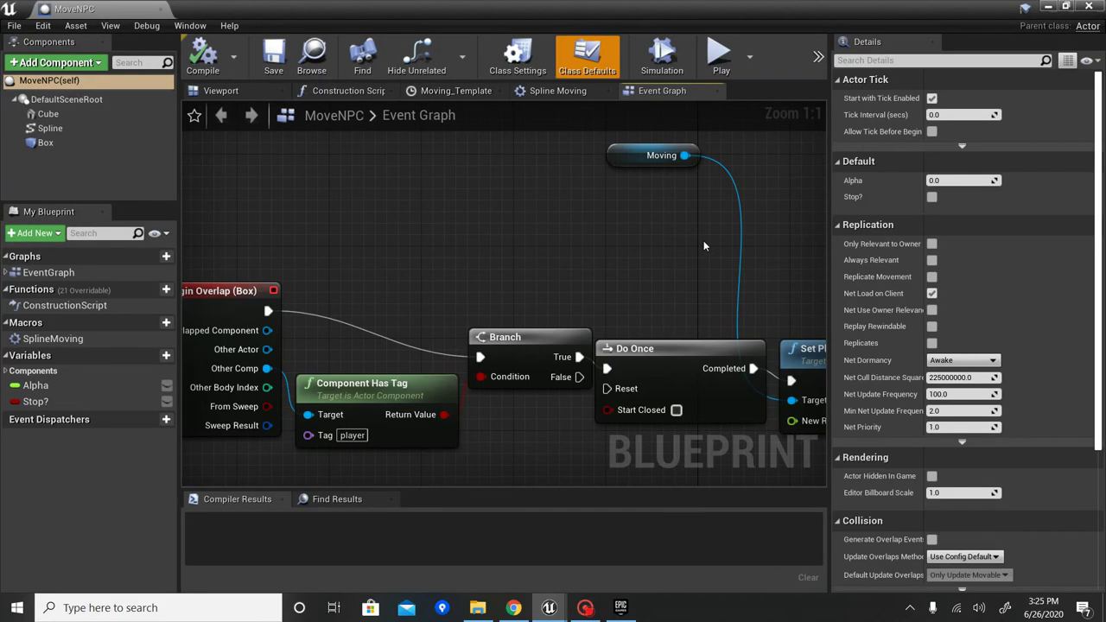
right_click(482, 232)
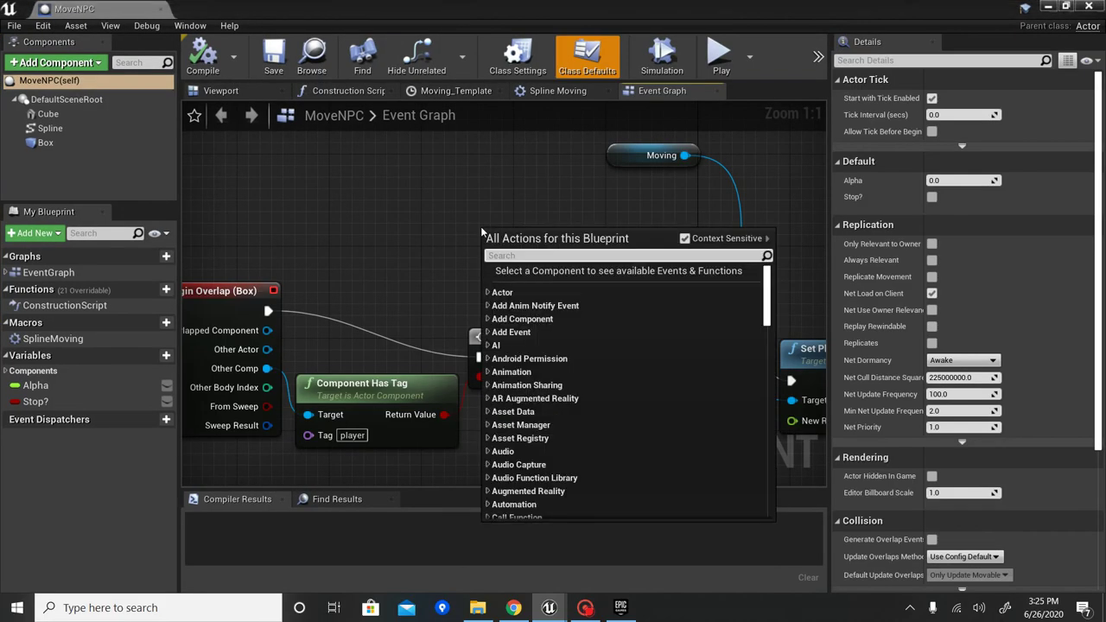
left_click(1047, 6)
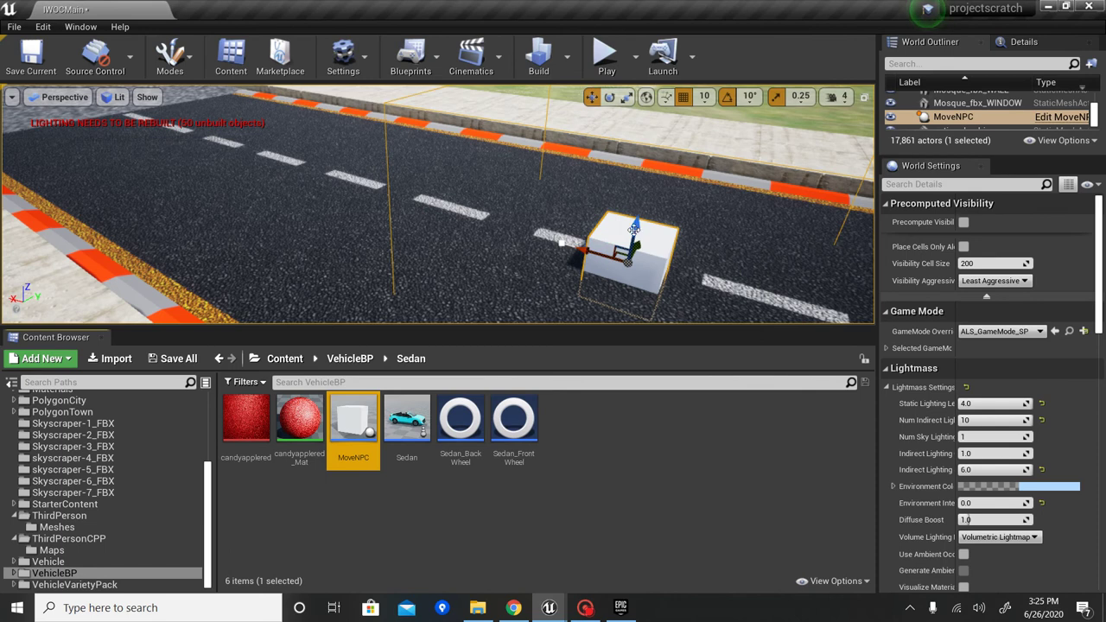
Raise the MoveNPC cube slightly above the road and select the end point of its spline.
left_click_drag(562, 243, 564, 223)
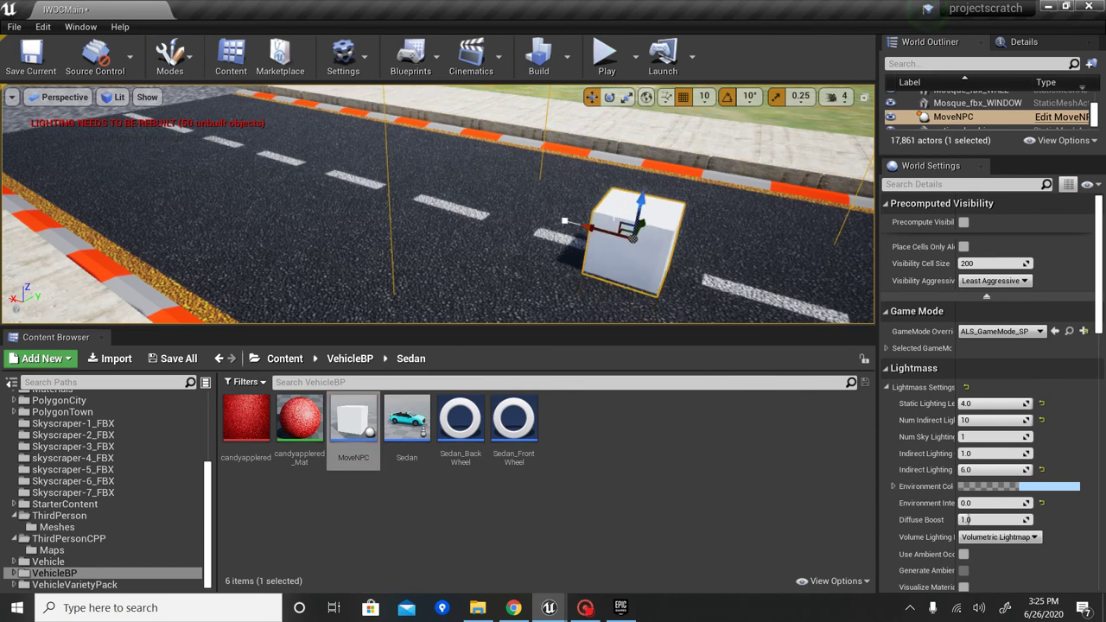
mouse_move(566, 221)
right_mouse_down()
mouse_move(415, 223)
mouse_move(596, 222)
mouse_move(567, 220)
right_mouse_up()
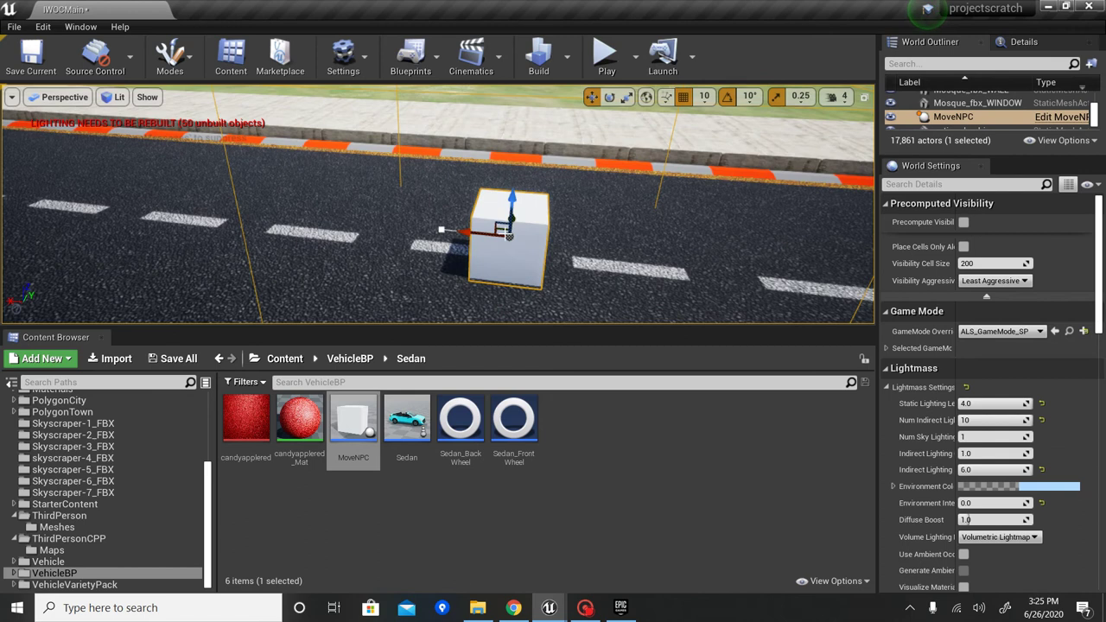
left_click(441, 229)
right_click_drag(460, 161, 87, 143)
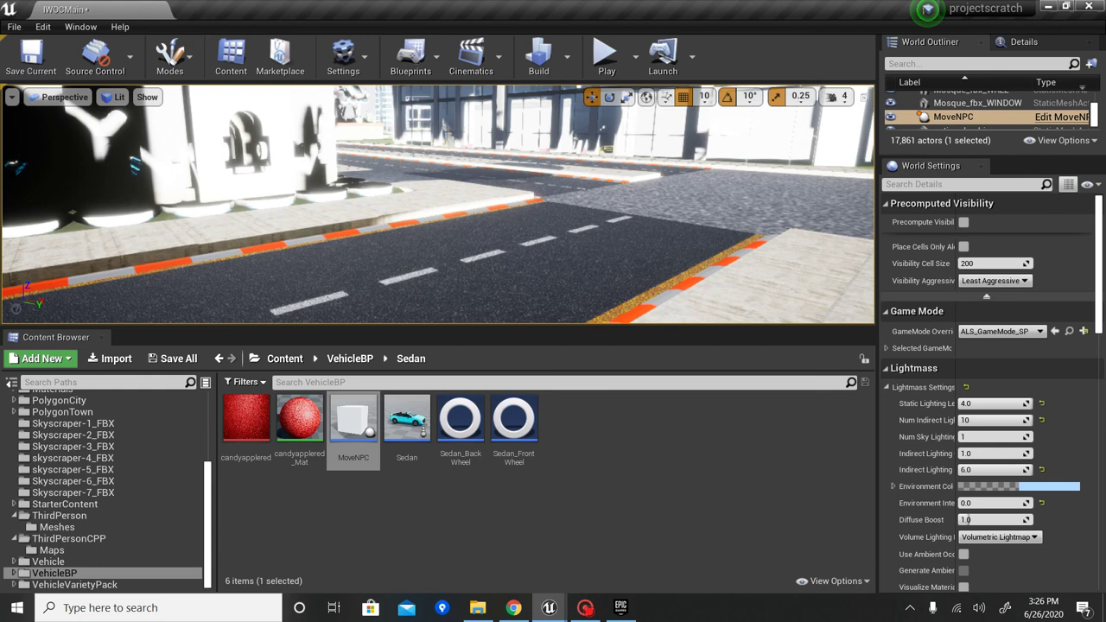
right_click_drag(432, 172, 78, 242)
key("f")
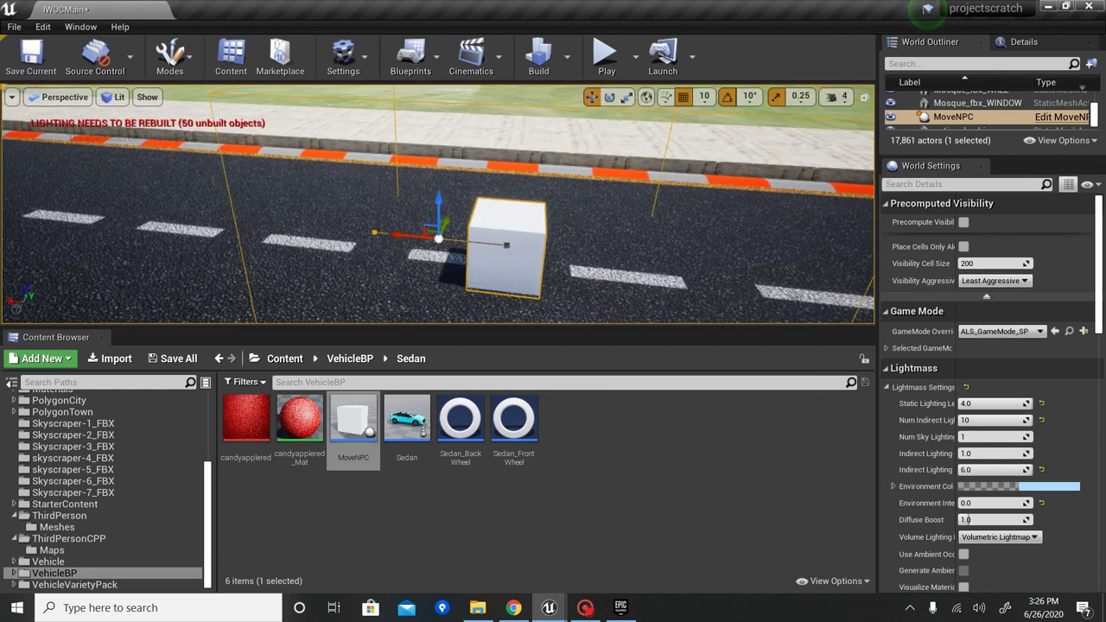
Stretch the tangent of MoveNPC's spline end point and move that point farther from the cube along the road.
left_click(376, 233)
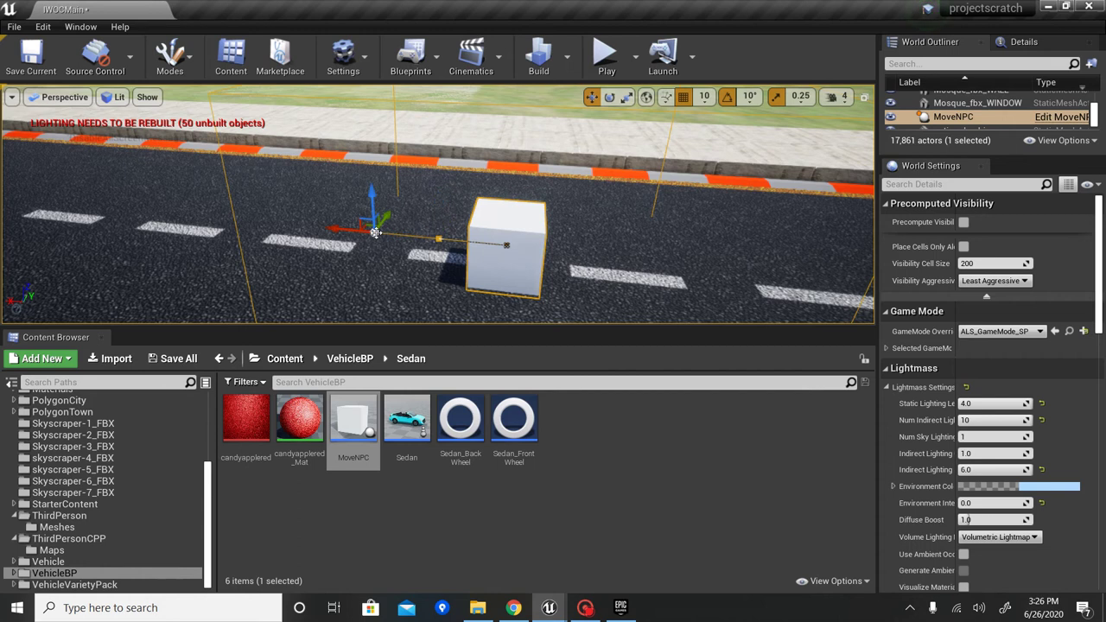
left_click_drag(342, 229, 140, 209)
middle_click_drag(201, 195, 115, 278, "alt")
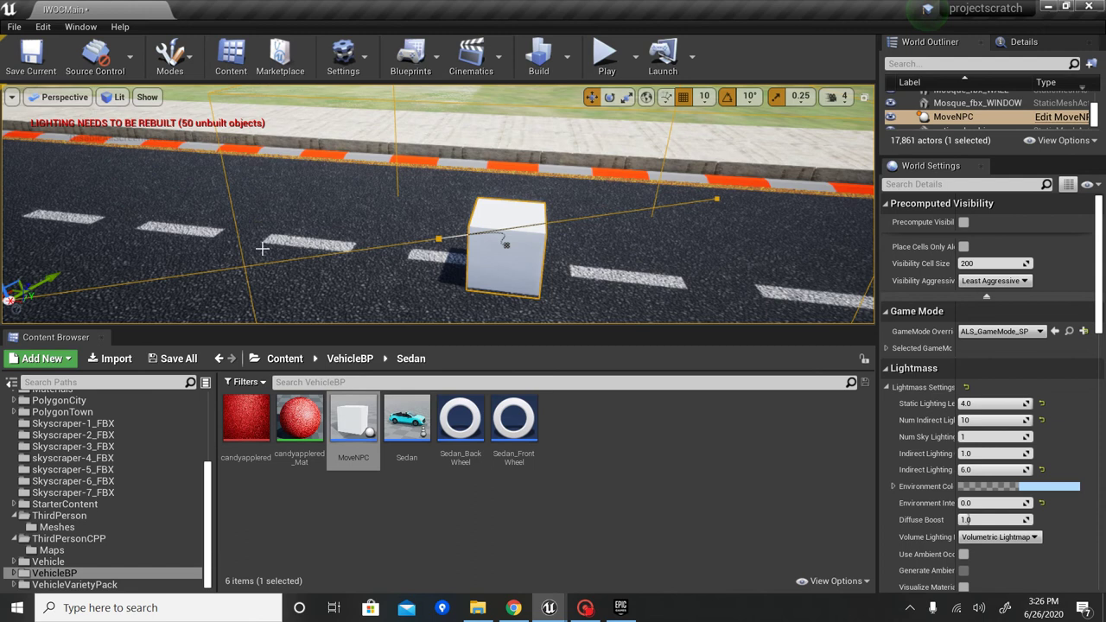
left_click(439, 238)
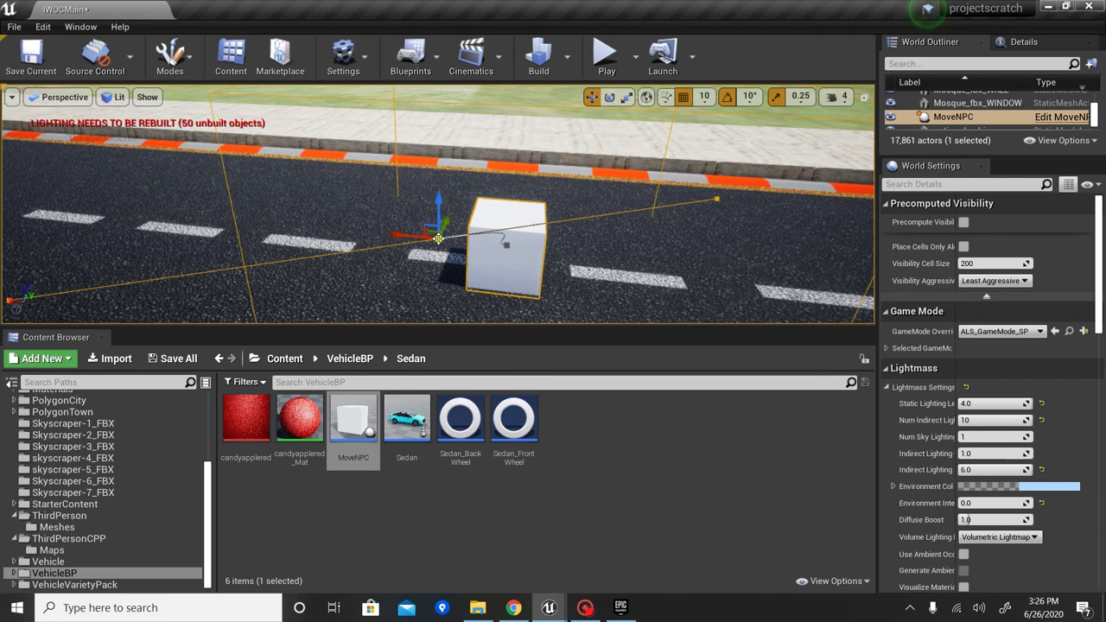
left_click_drag(421, 237, 248, 228)
middle_click_drag(248, 227, 237, 226, "alt")
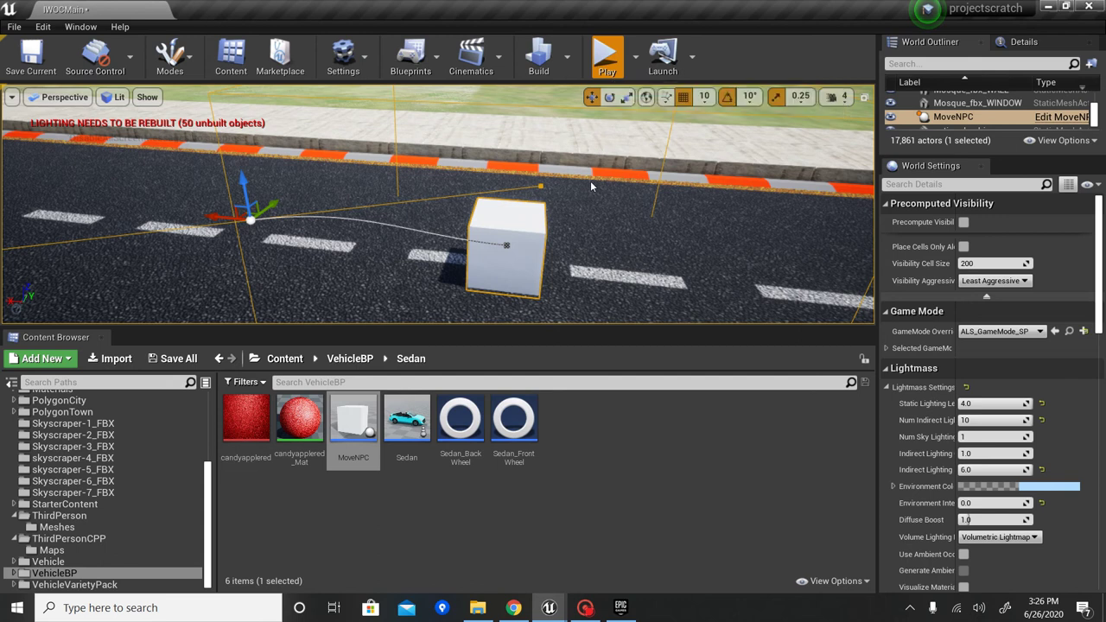
Play the level, walk the character up to and around the MoveNPC cube, and stop the play session.
key("alt+p")
left_click(540, 176)
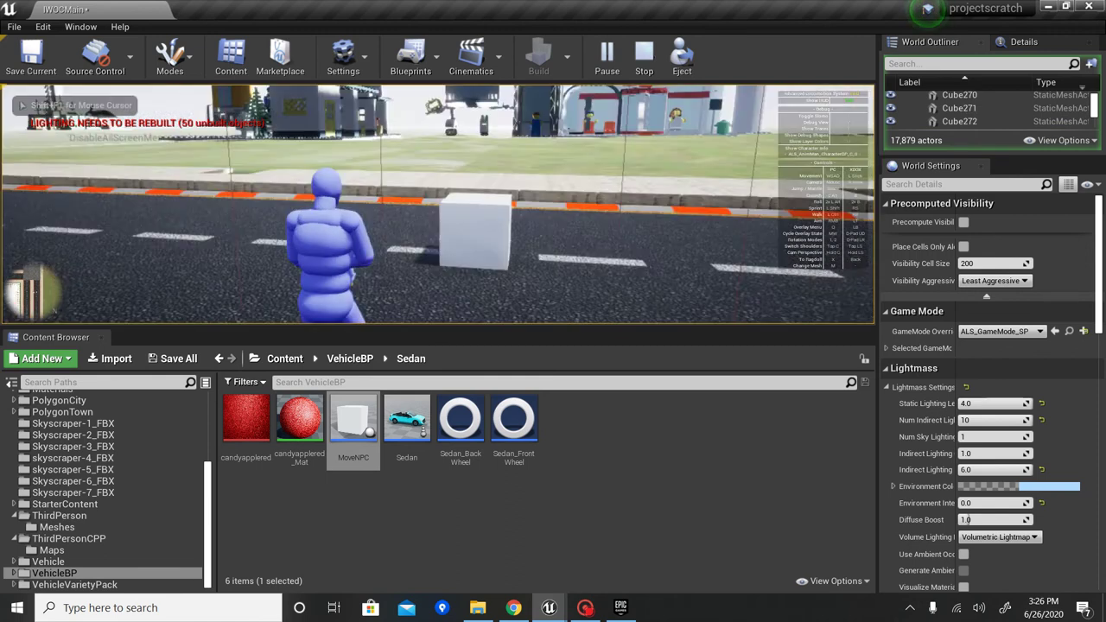
key("w")
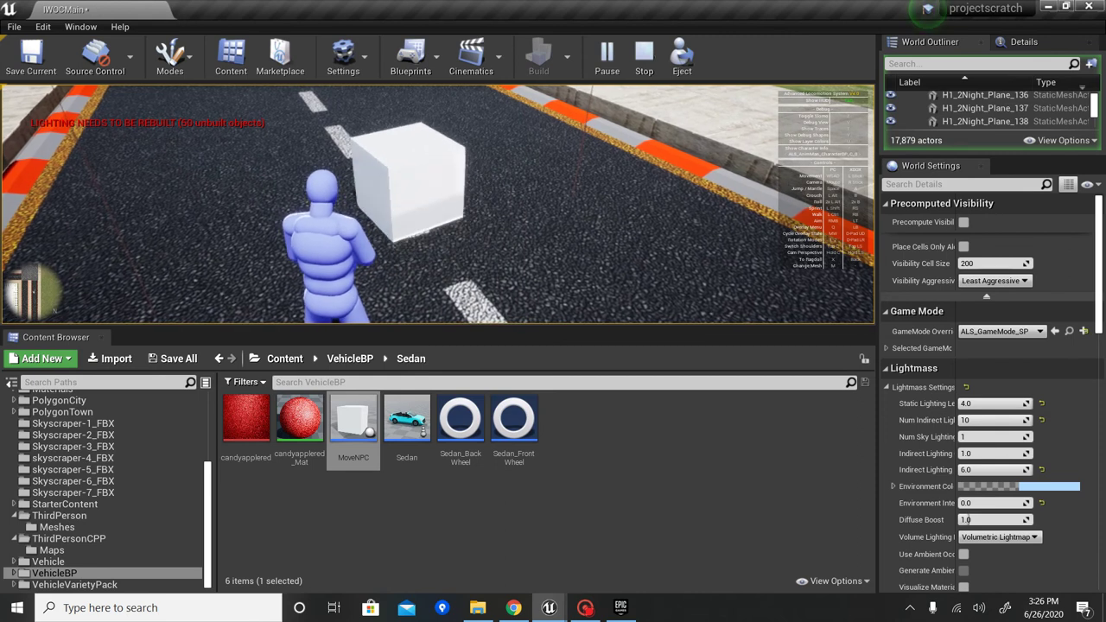
key("a")
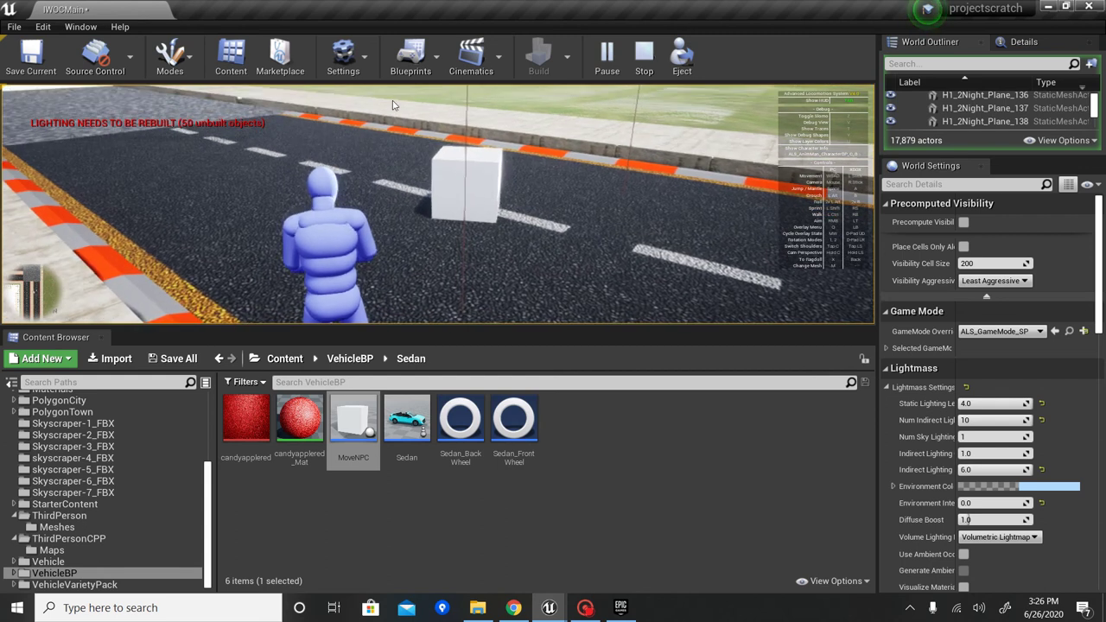
key("Escape")
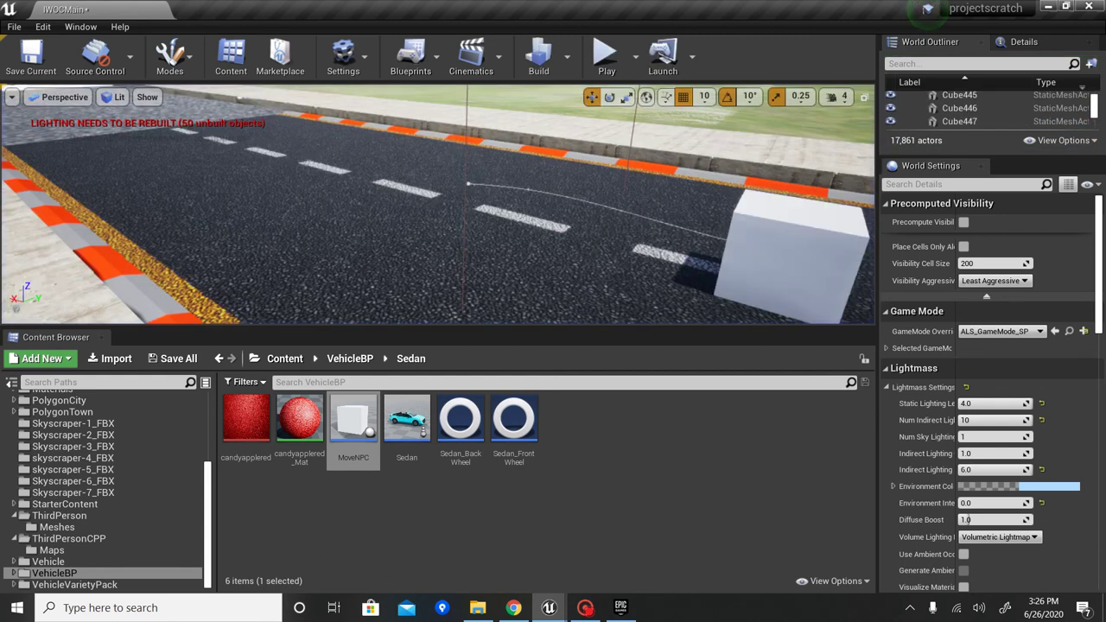
Delete the MoveNPC cube from the road.
left_click(791, 250)
key("Delete")
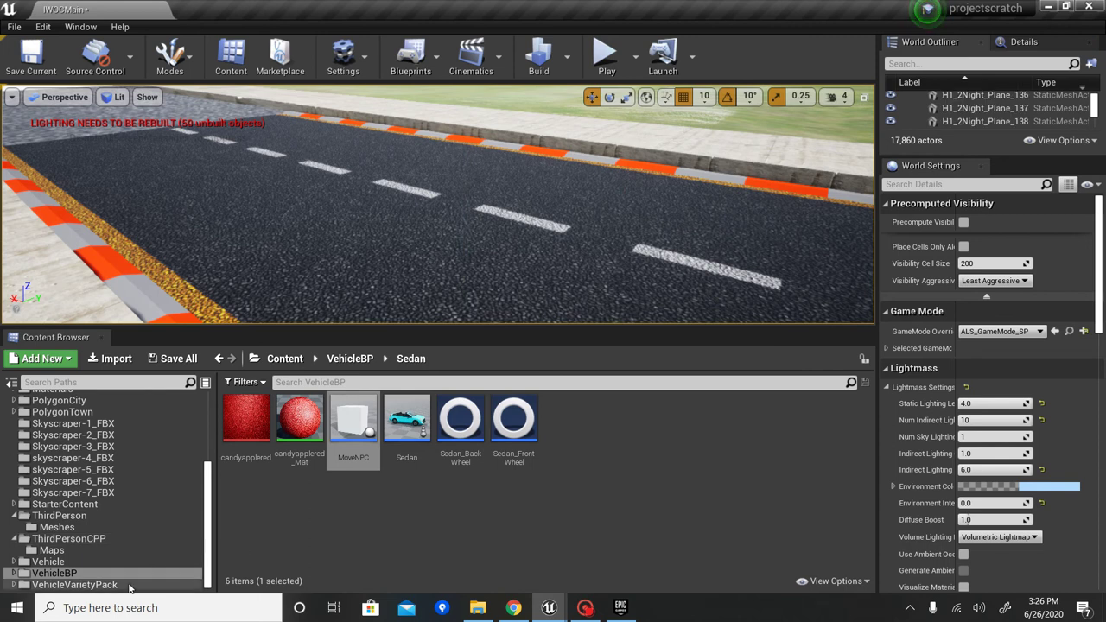
Look through the ThirdPerson Meshes folder and the ThirdPersonCPP Maps folder.
left_click(130, 585)
left_click(142, 525)
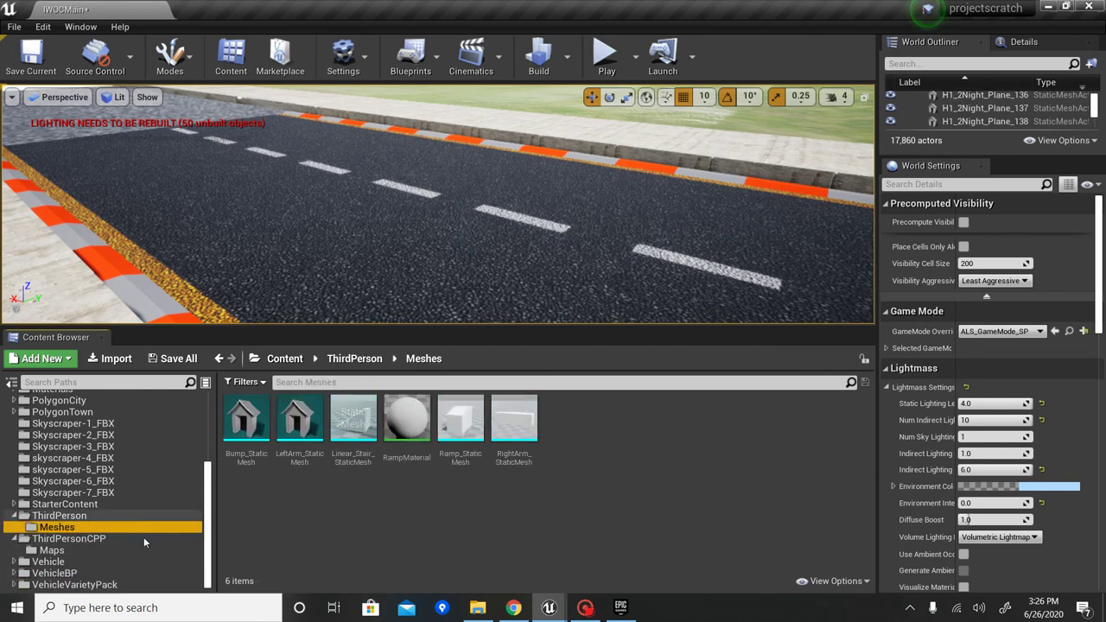
left_click(144, 538)
left_click(134, 550)
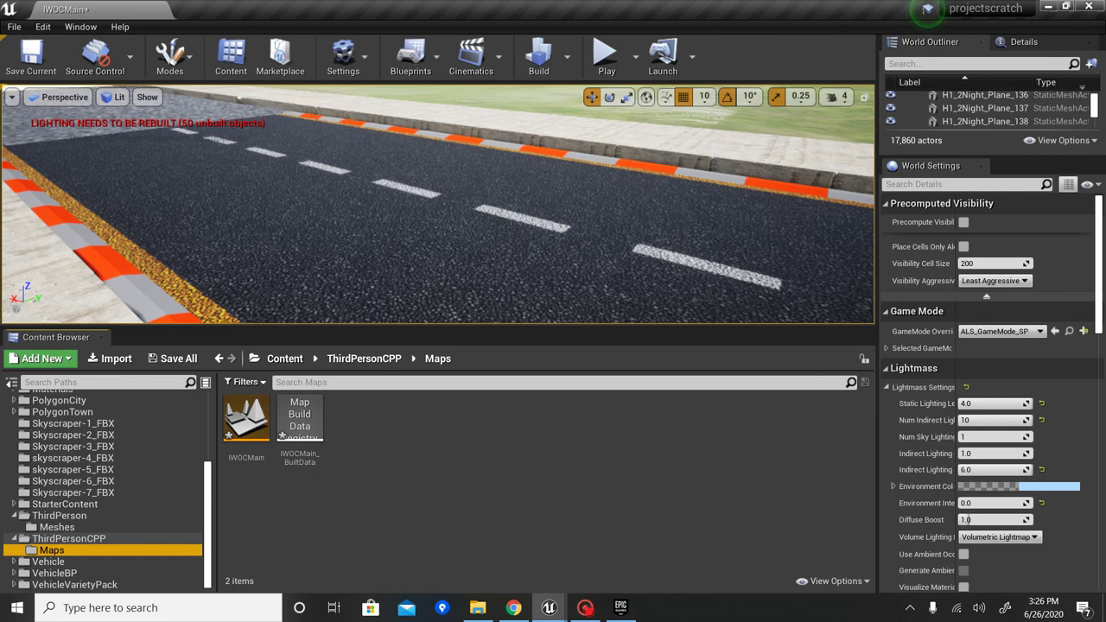
Survey the IWOCMain city from the air, viewing its buildings, roads and parking area.
right_click_drag(439, 205, 367, 160)
right_click_drag(277, 207, 250, 207)
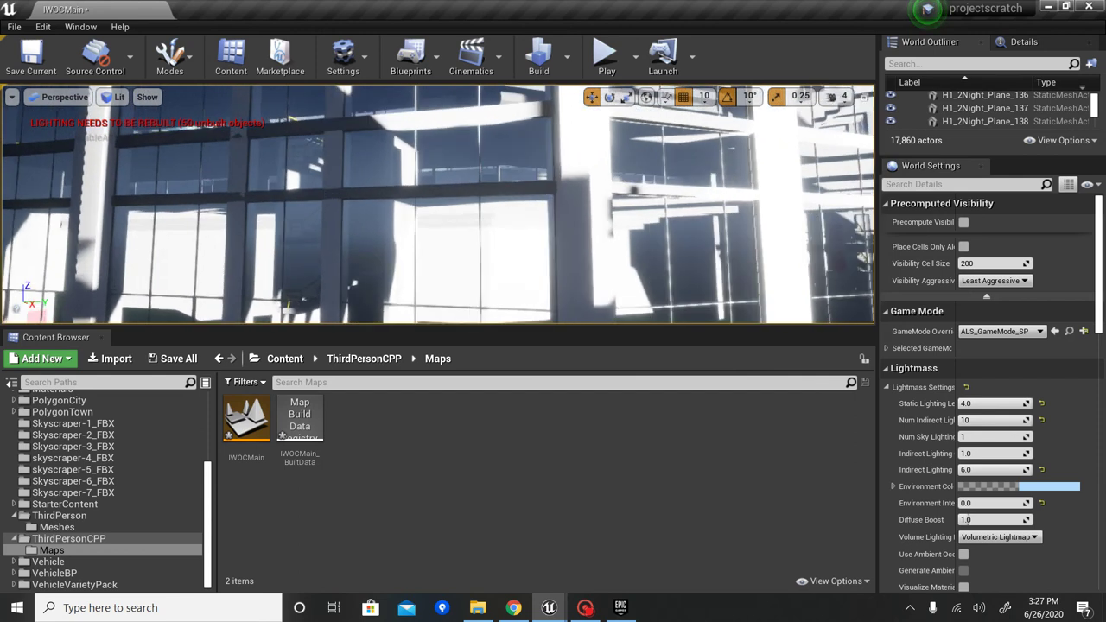
key("w")
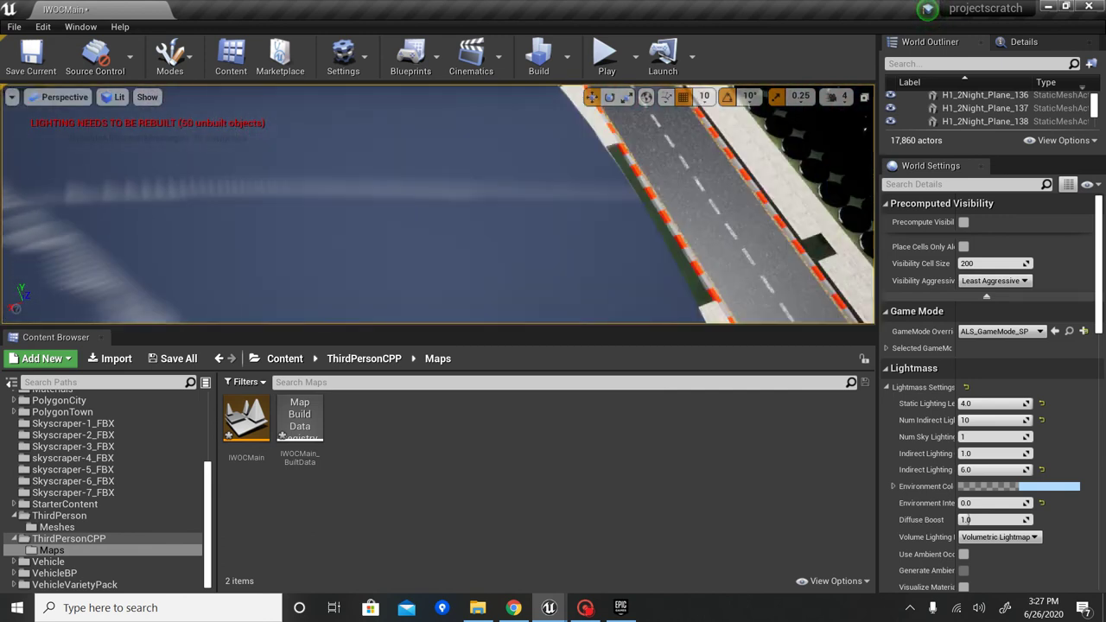
right_click_drag(438, 204, 535, 183)
right_click_drag(466, 147, 458, 209)
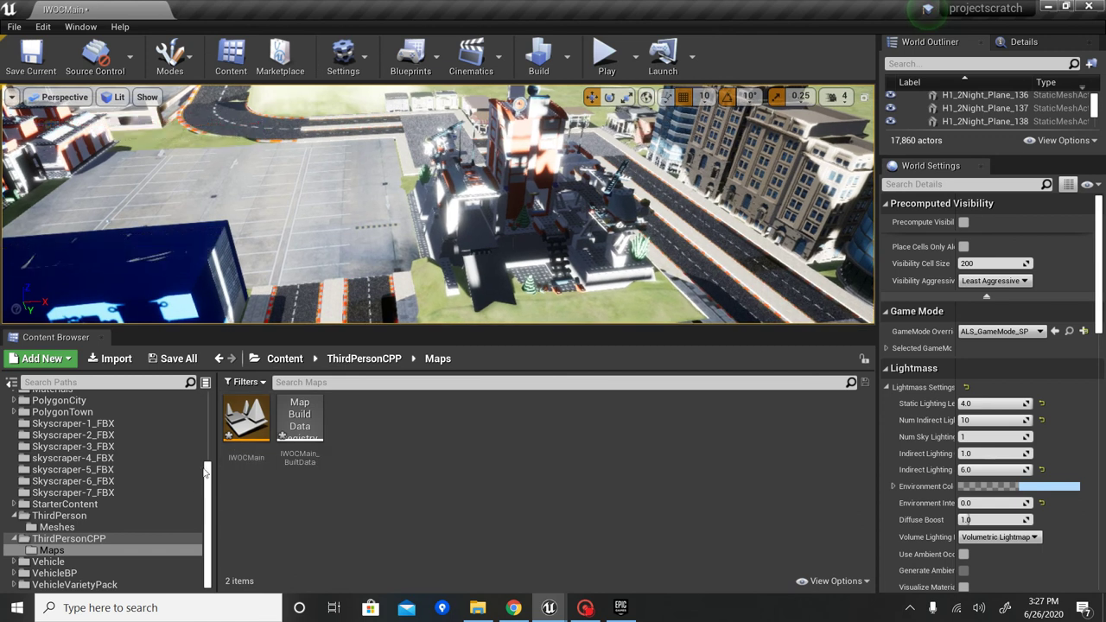
Look through the project's content folders from Advanced_Vehicle to VehicleVarietyPack, including the contents of StarterContent.
scroll(204, 420, "up", 5)
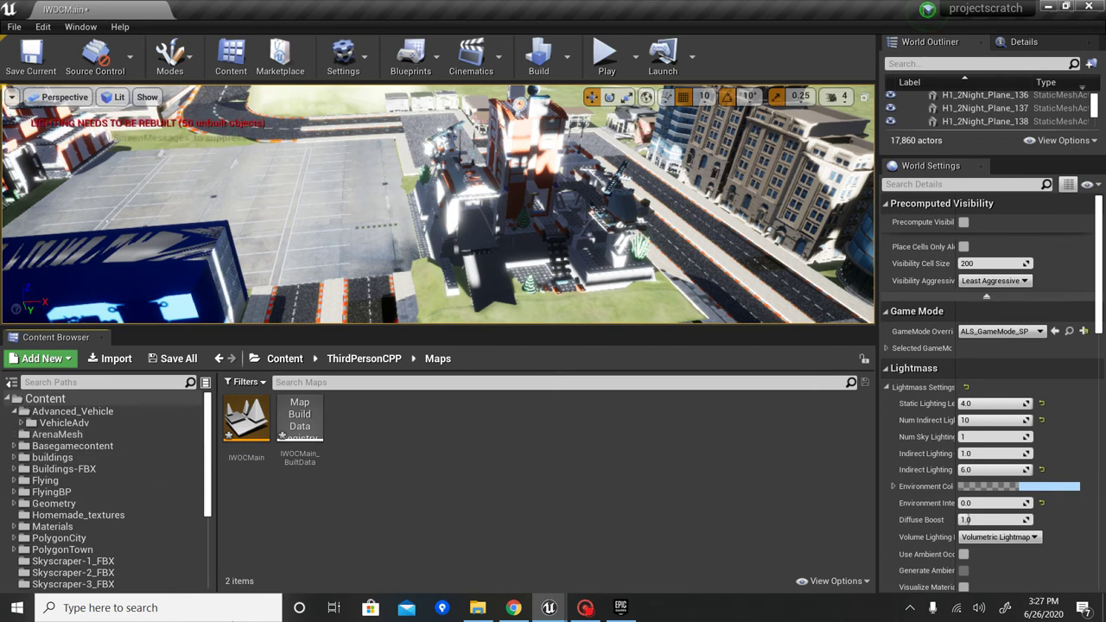
scroll(138, 553, "down", 5)
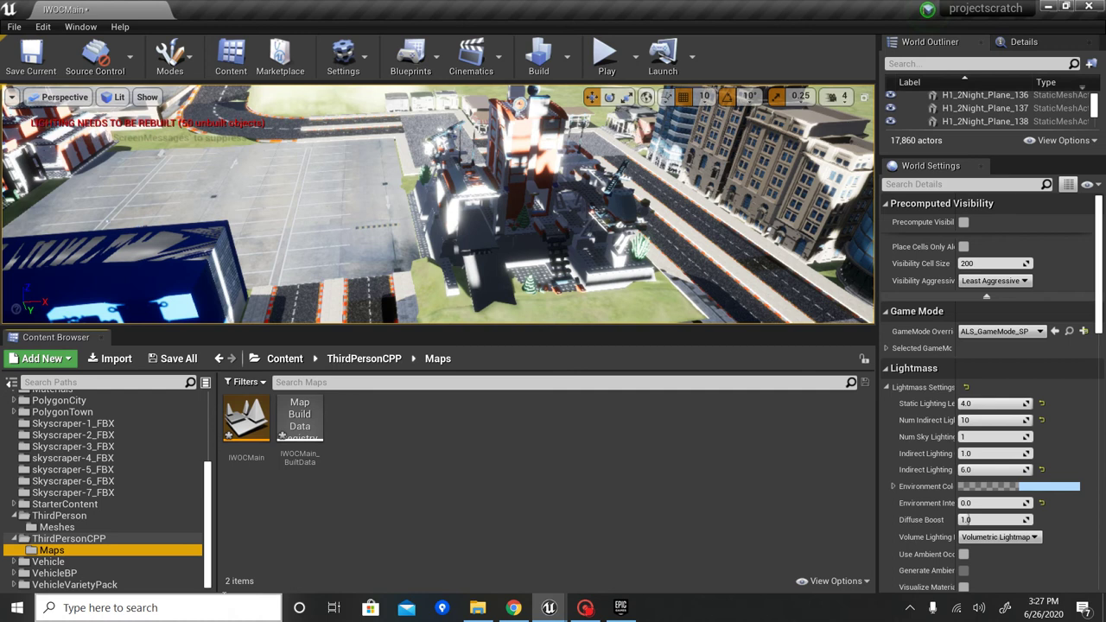
left_click(125, 504)
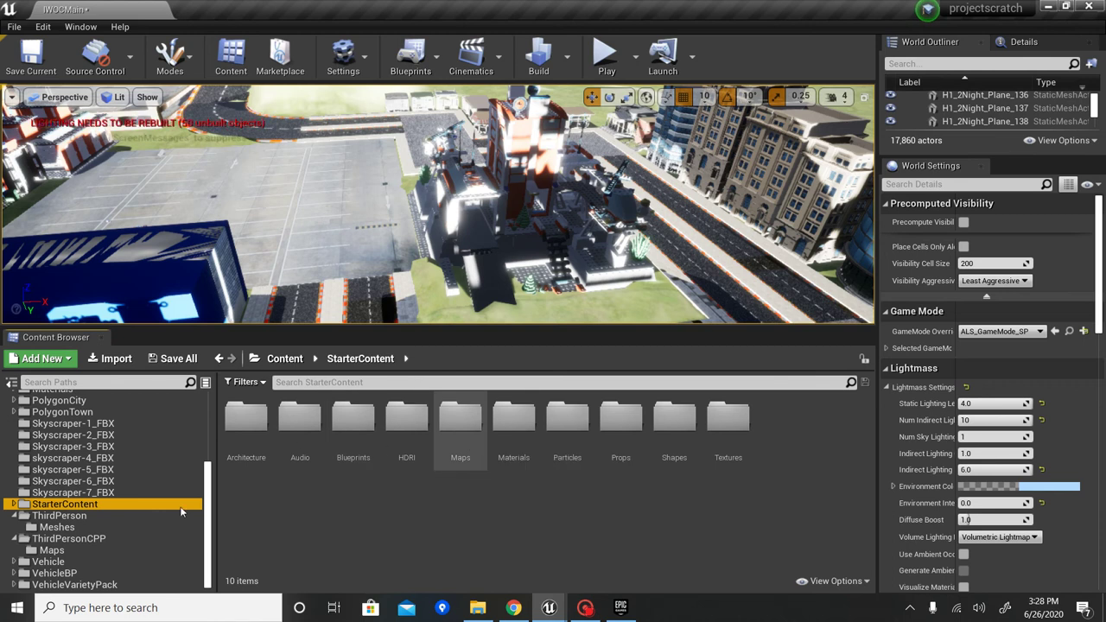
scroll(182, 511, "up", 5)
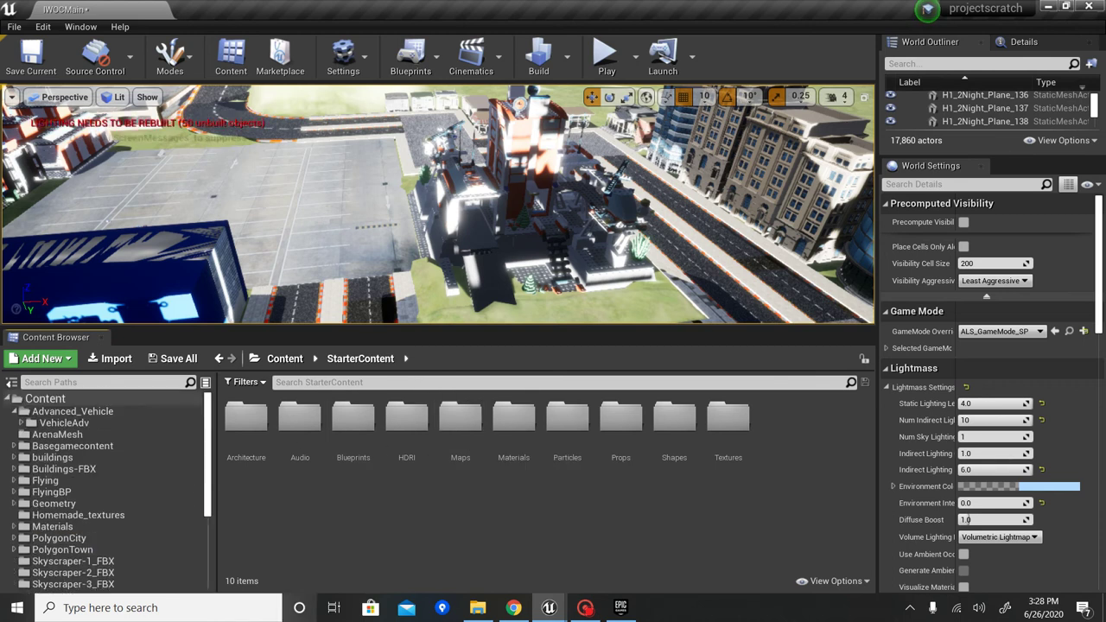
left_click(585, 607)
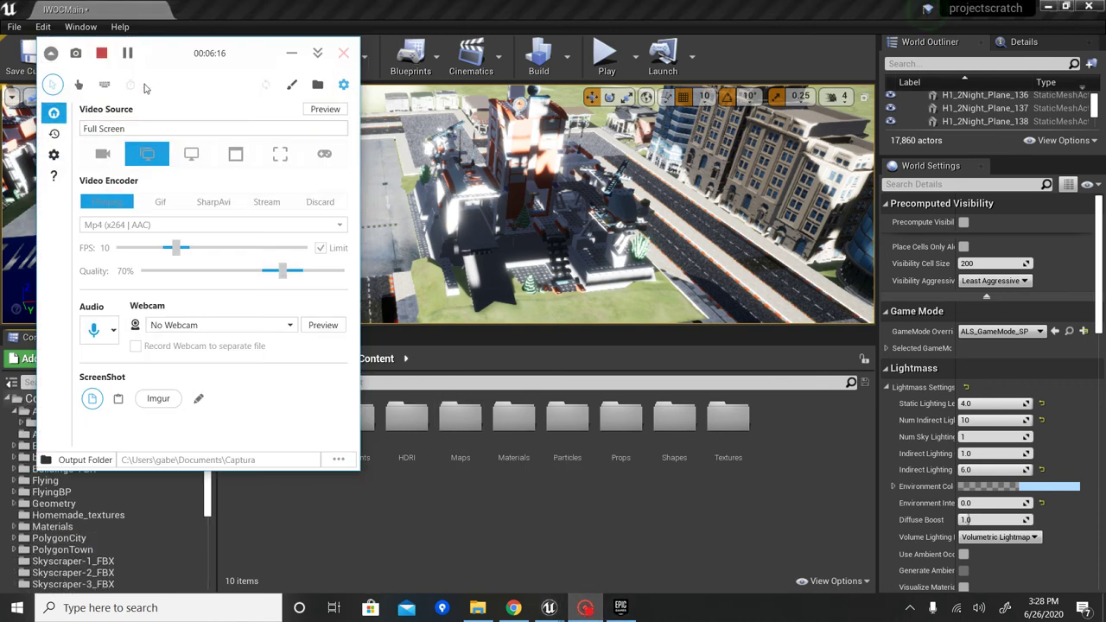
left_click(127, 53)
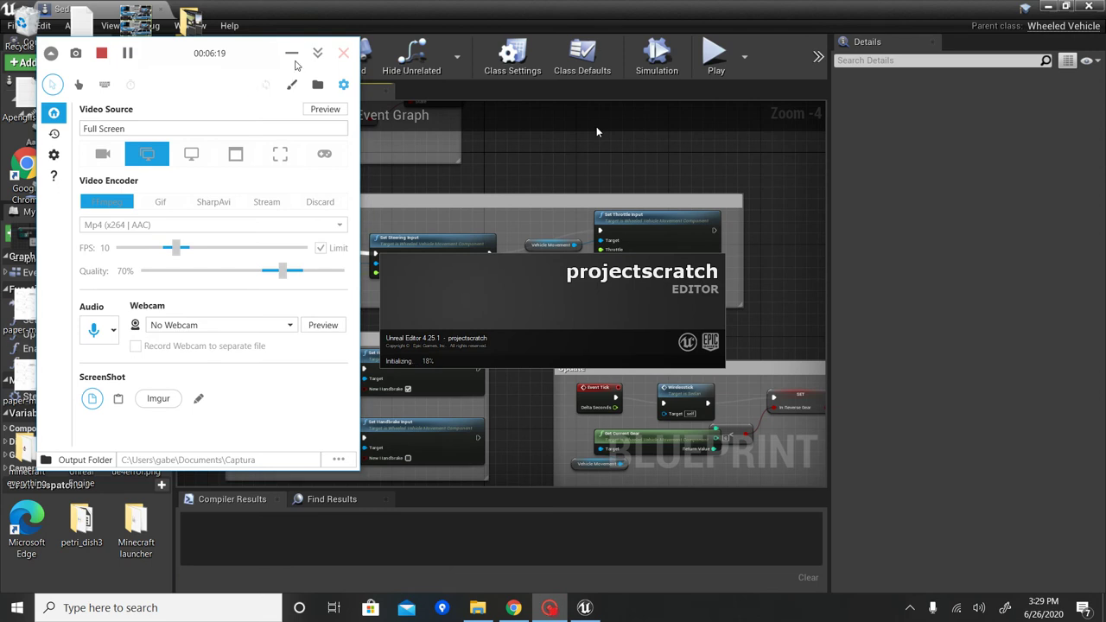
left_click(294, 61)
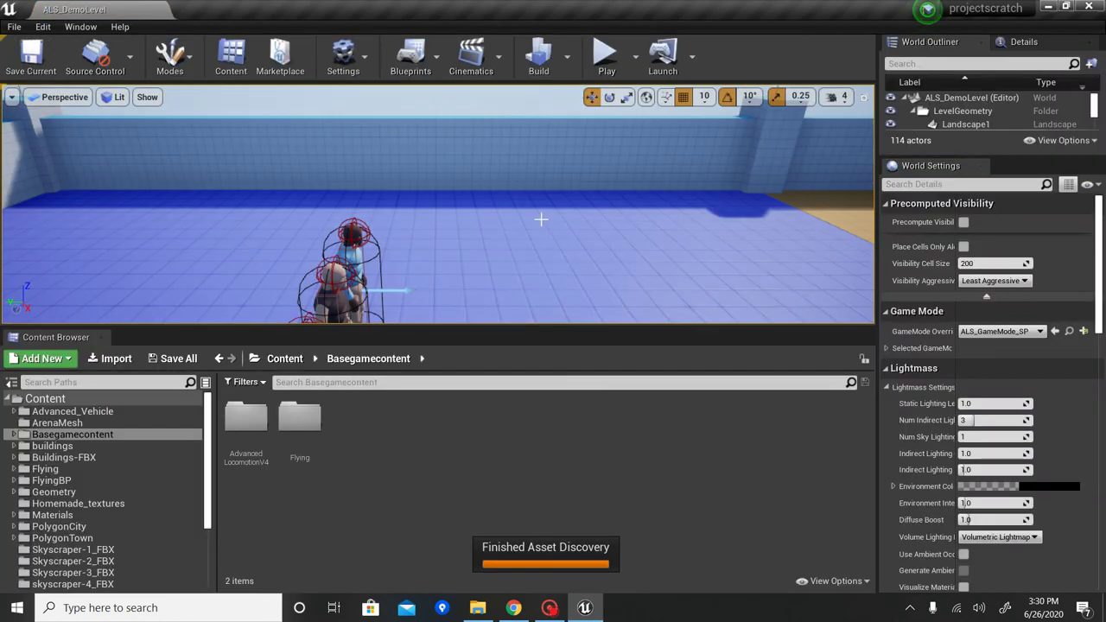
Open the ALS_AnimMan_CharacterBP blueprint from AdvancedLocomotionV4's Blueprints > CharacterLogic folder.
left_click(245, 456)
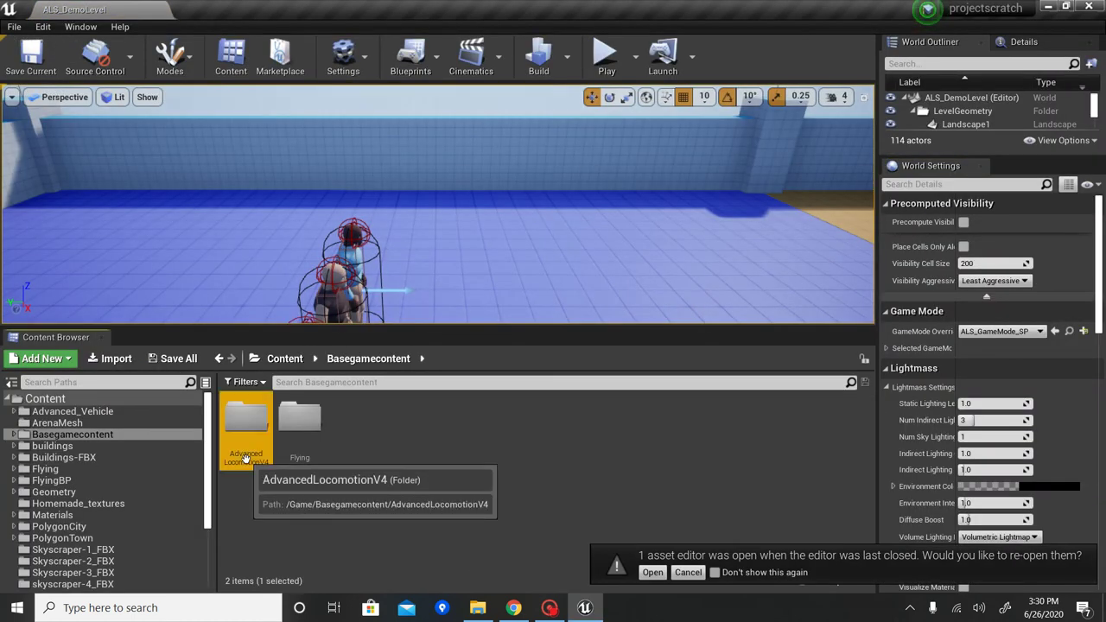
double_click(245, 456)
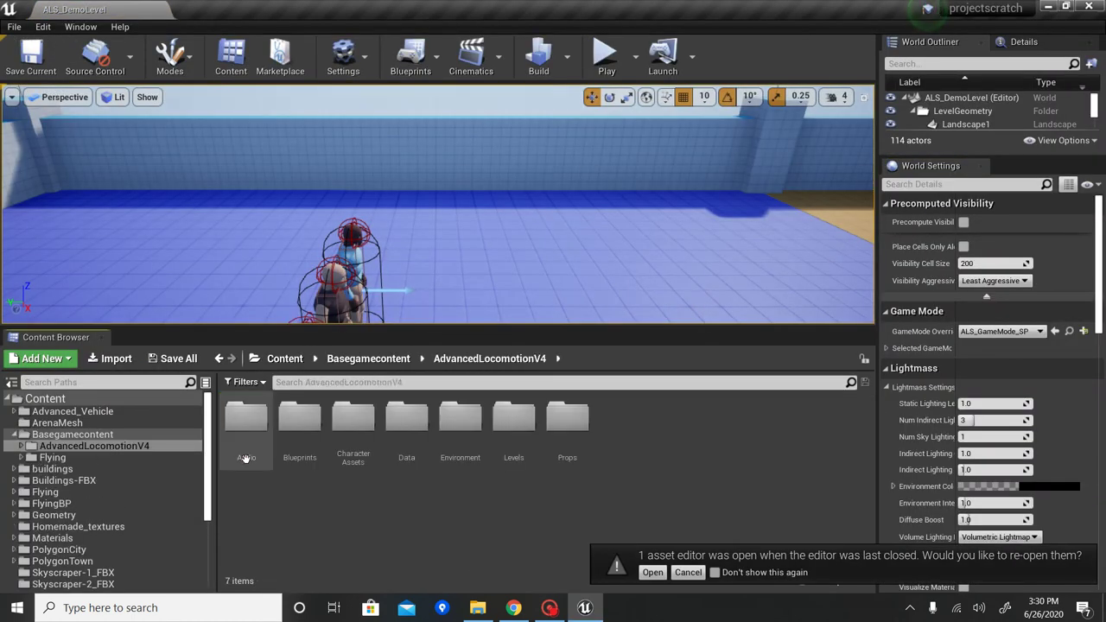
double_click(368, 456)
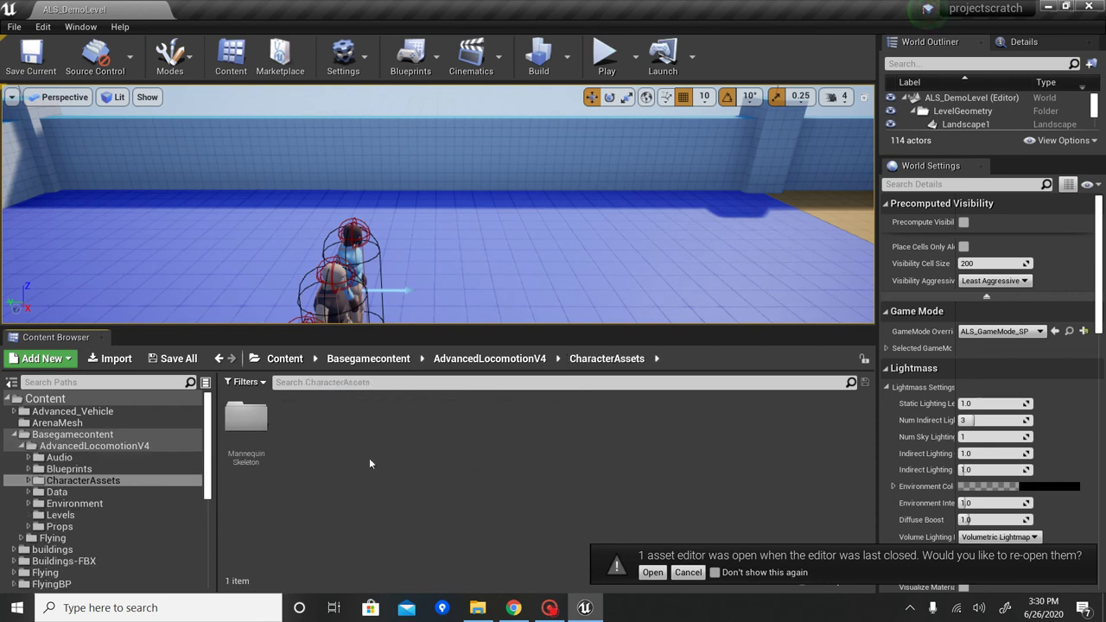
left_click(167, 469)
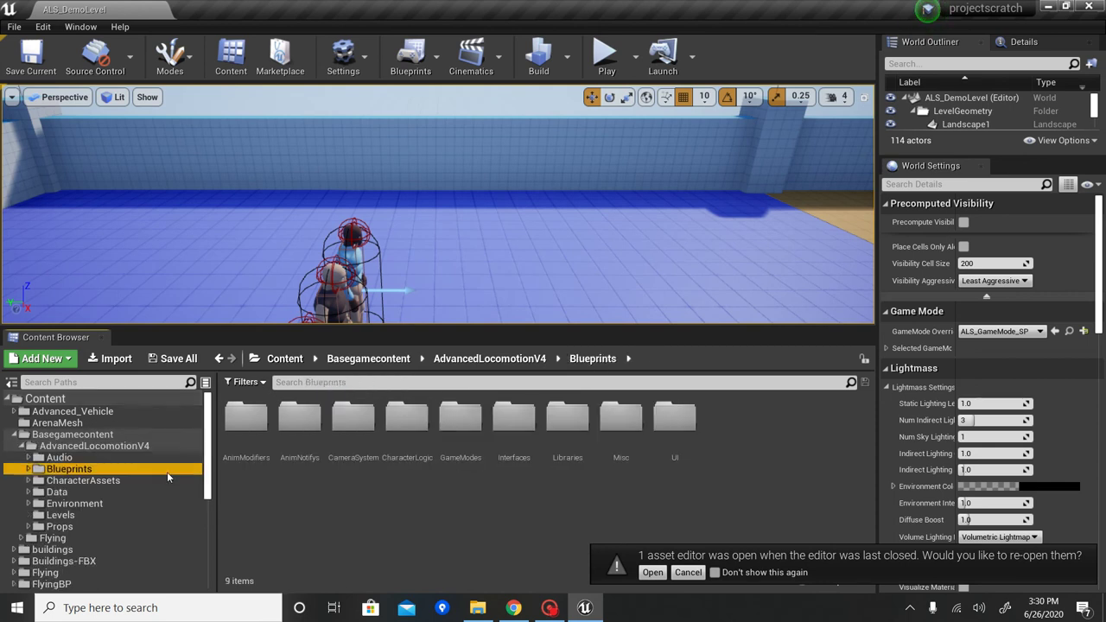
double_click(413, 456)
double_click(409, 462)
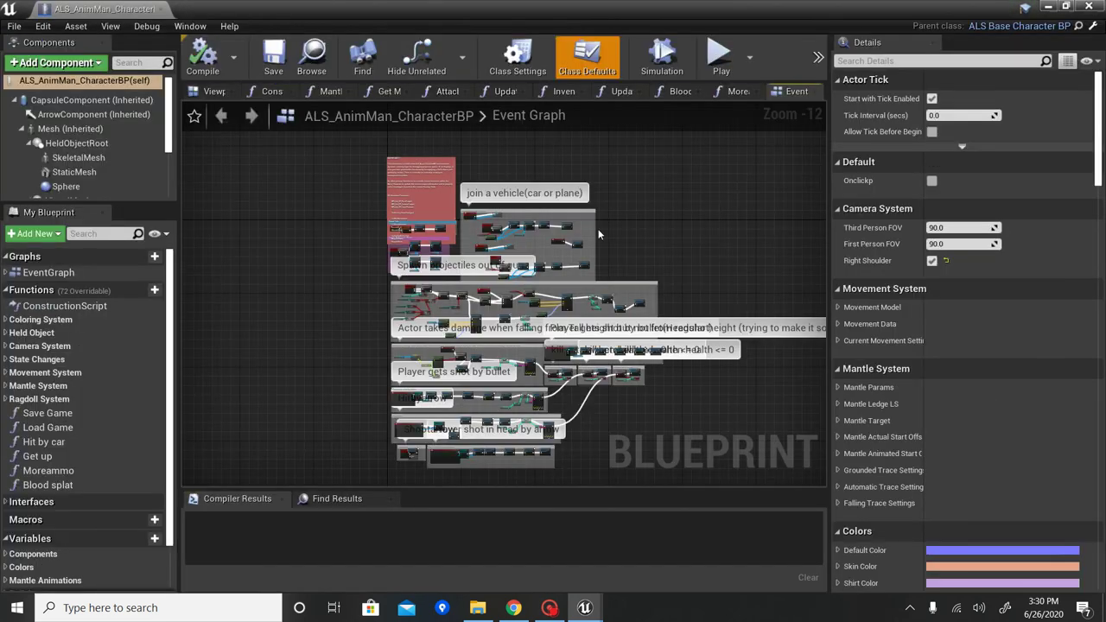
Examine the "join a vehicle(car or plane)" nodes in the character blueprint's Event Graph, and return to the level.
right_click_drag(598, 229, 612, 206)
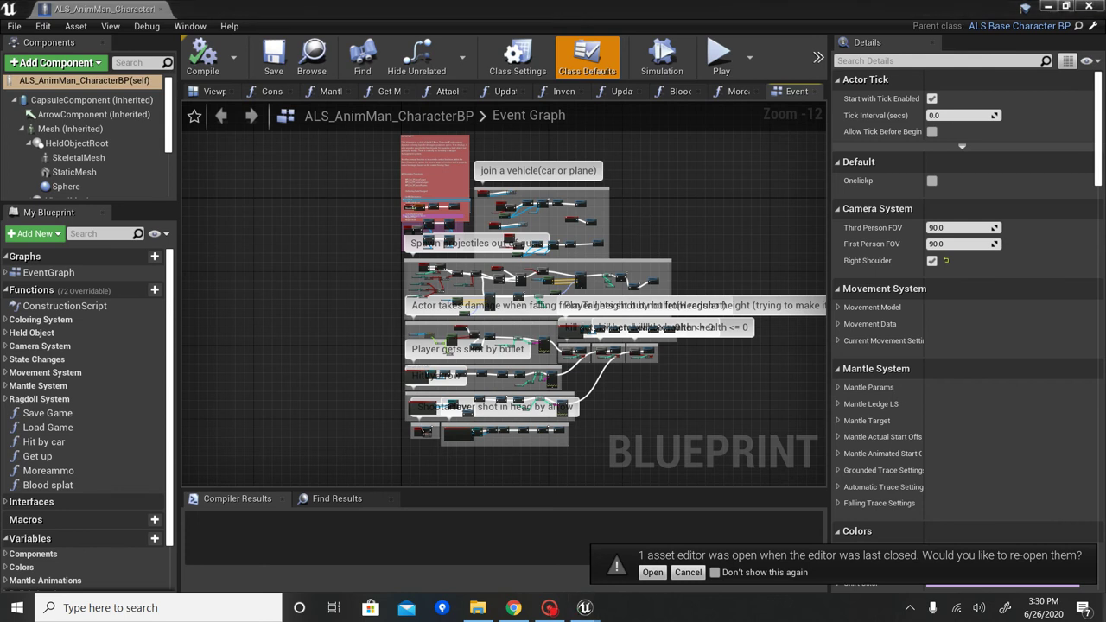
scroll(690, 226, "up", 5)
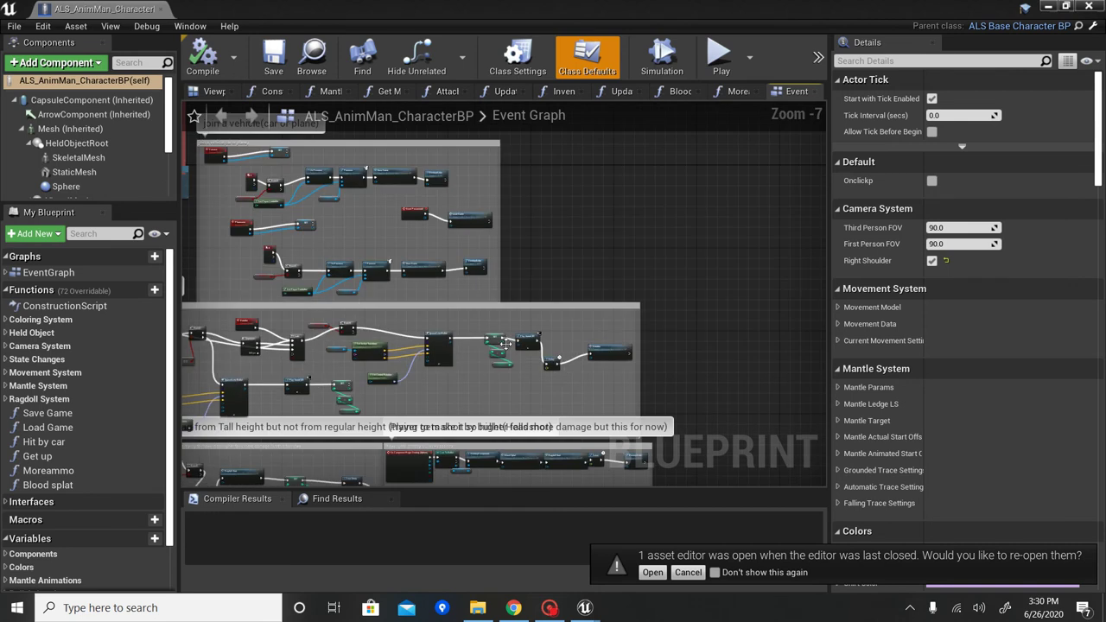
right_click_drag(565, 288, 710, 368)
scroll(455, 335, "up", 4)
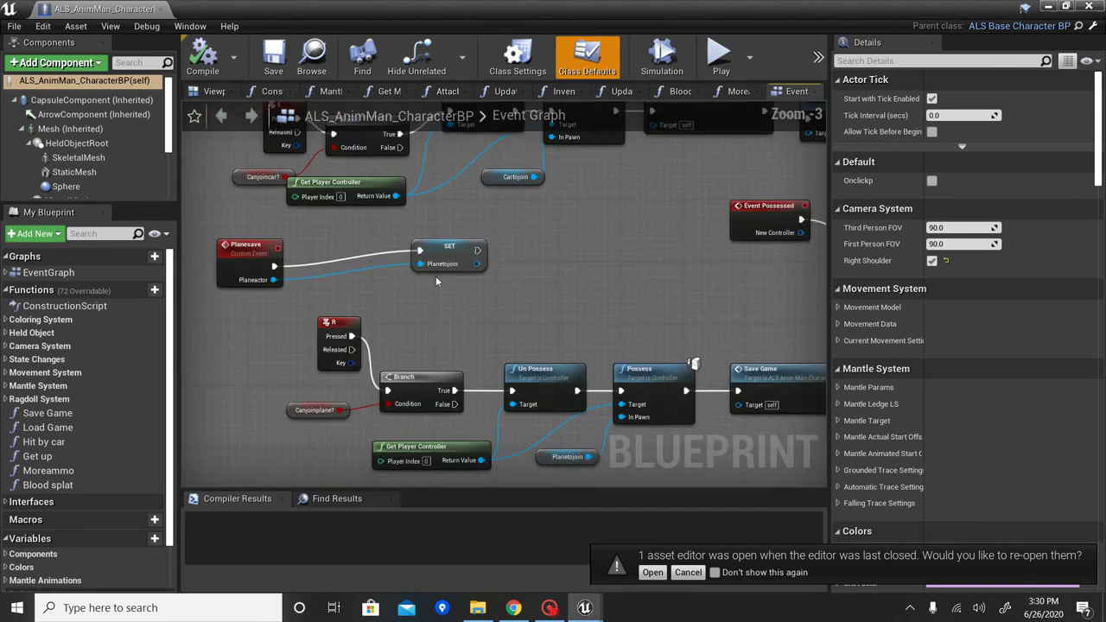
right_click_drag(439, 283, 722, 465)
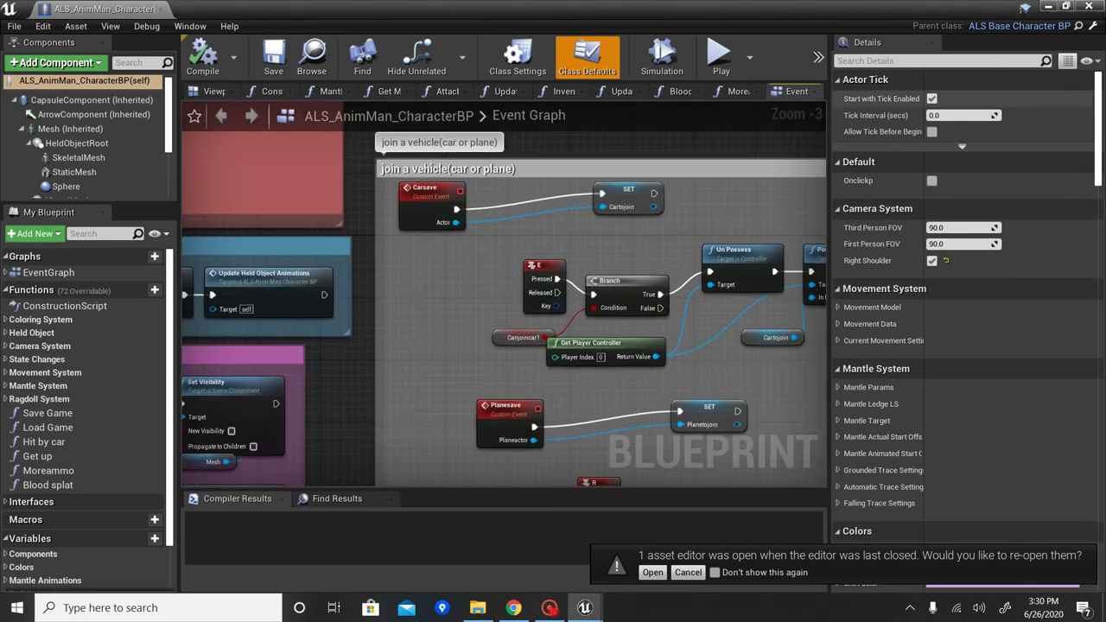
left_click(1048, 6)
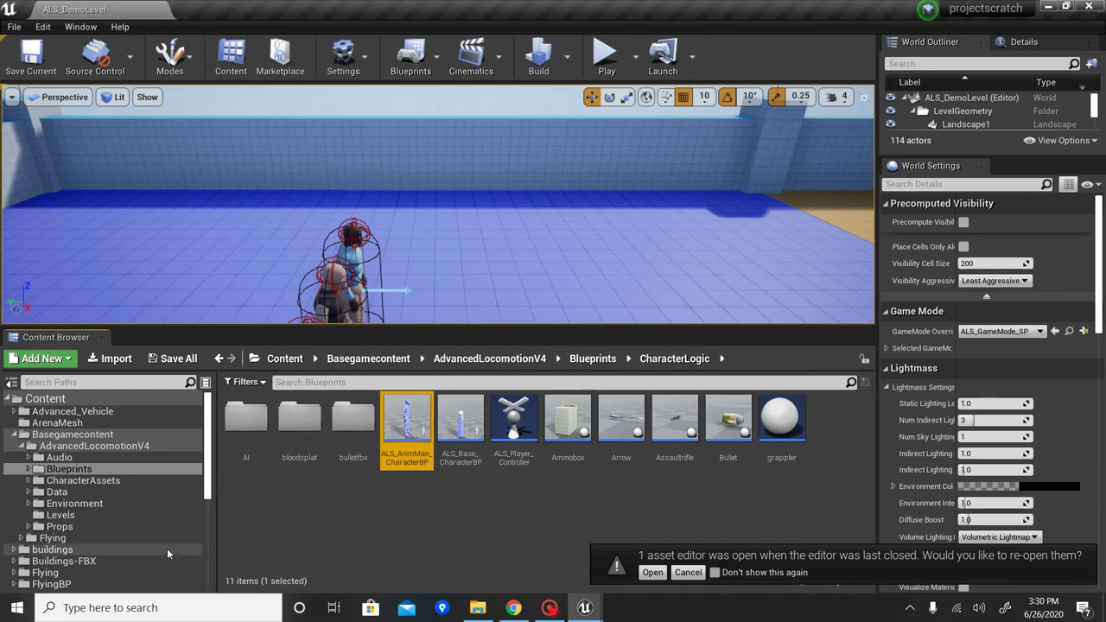
Place the FlyingPawn from the FlyingBP Blueprints folder on the blue floor near the standing characters.
left_click_drag(207, 458, 209, 544)
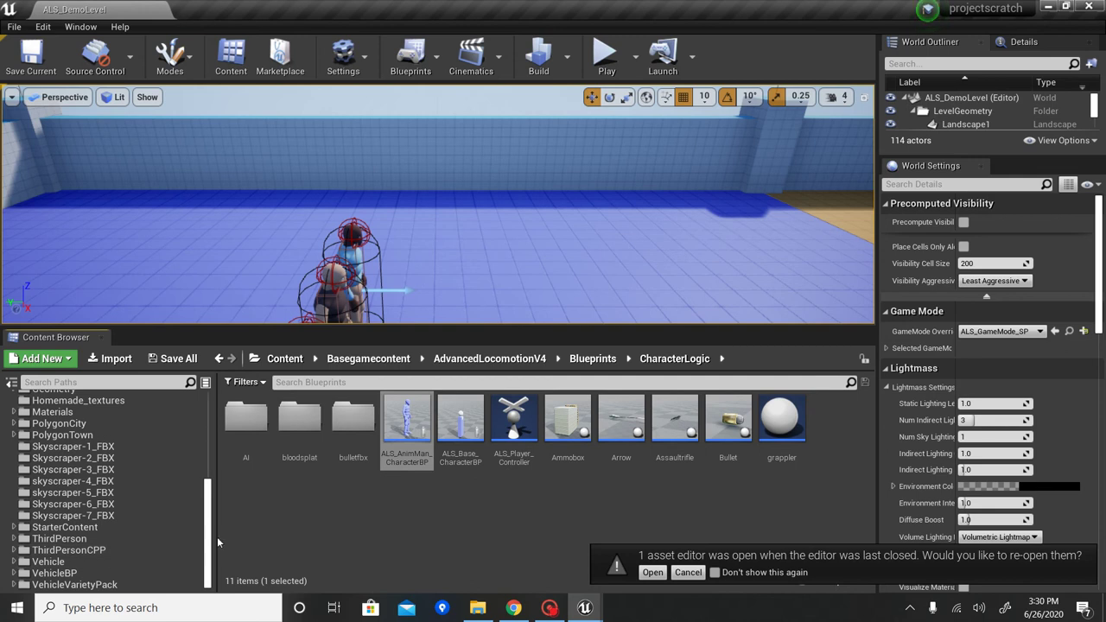
left_click_drag(211, 540, 209, 451)
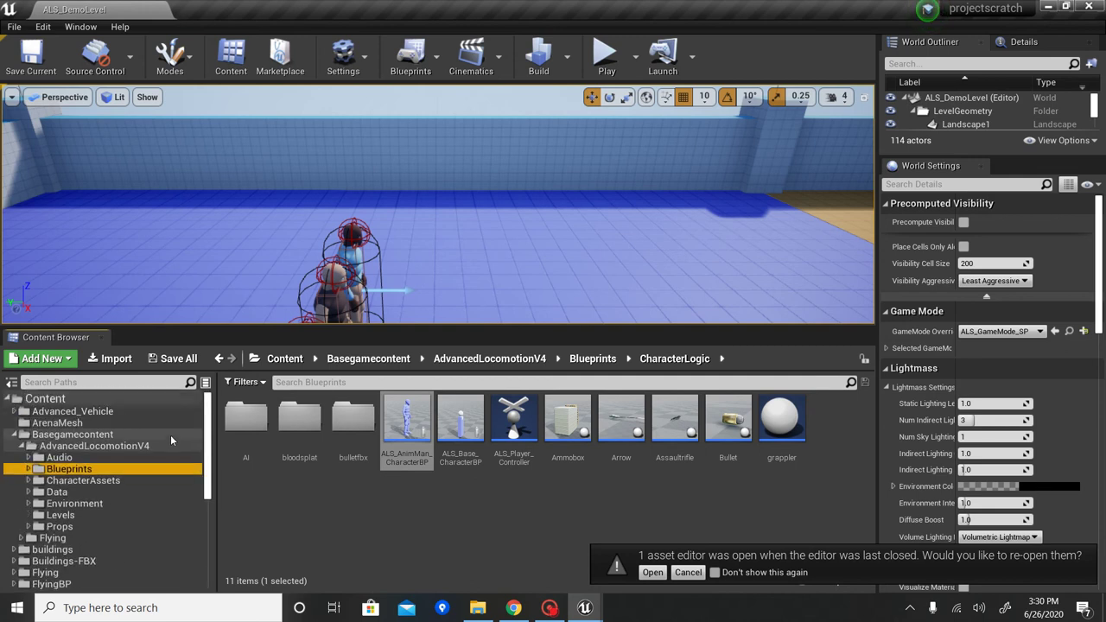
left_click(170, 435)
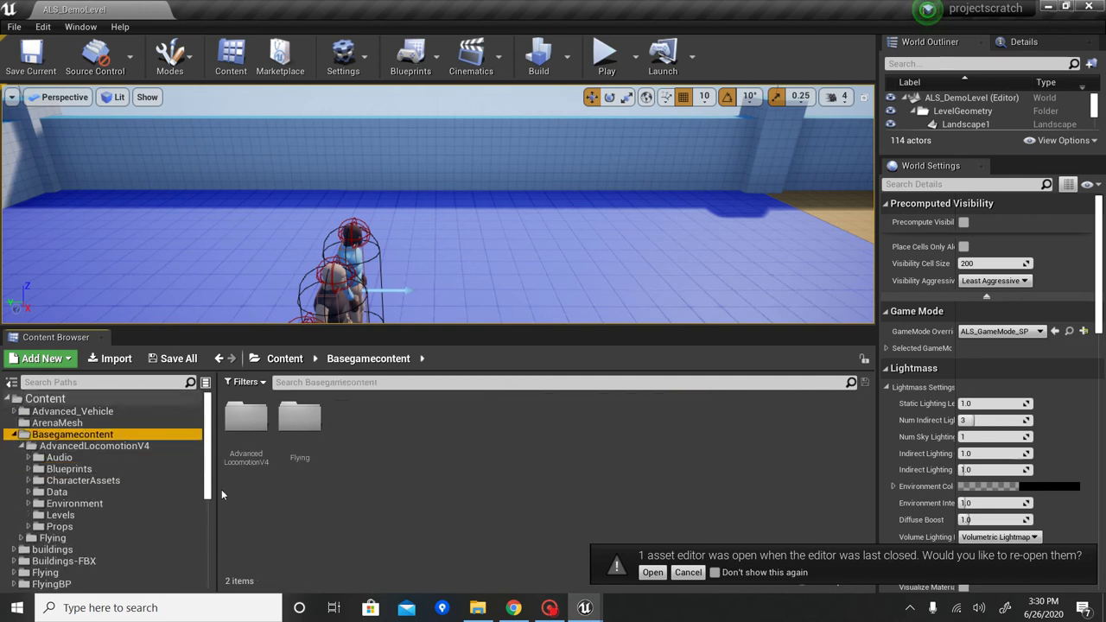
left_click(156, 581)
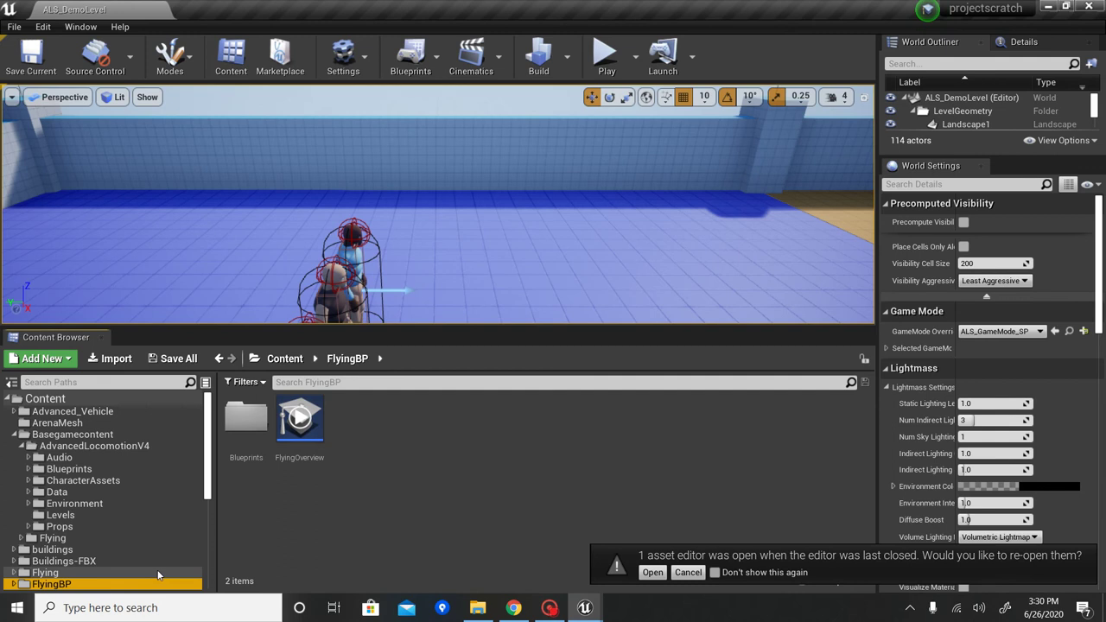
left_click(158, 573)
left_click(158, 585)
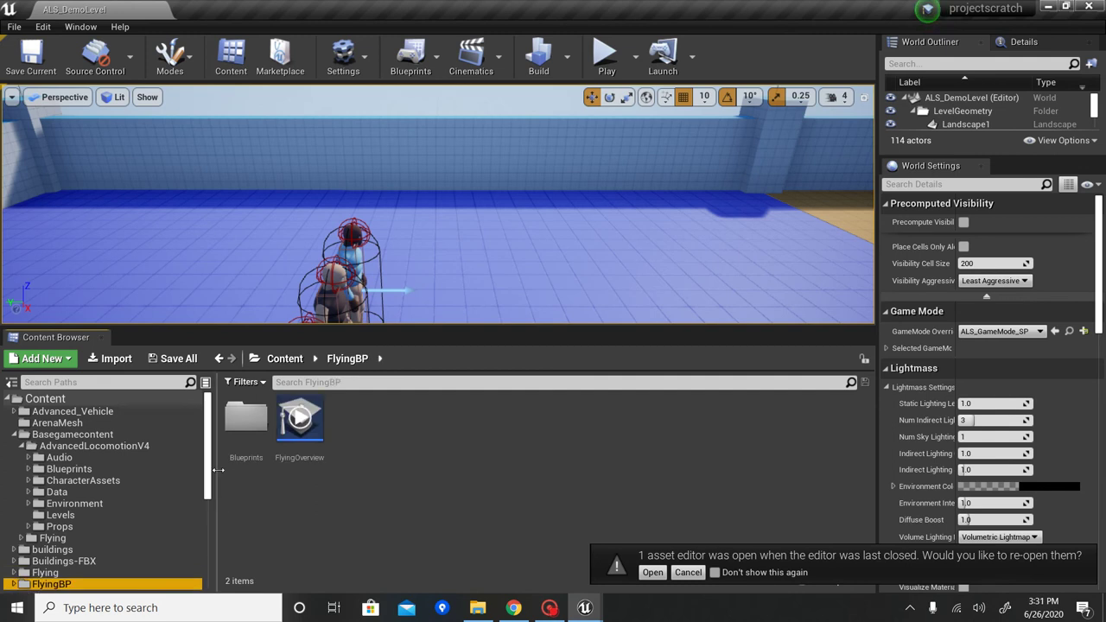
double_click(246, 442)
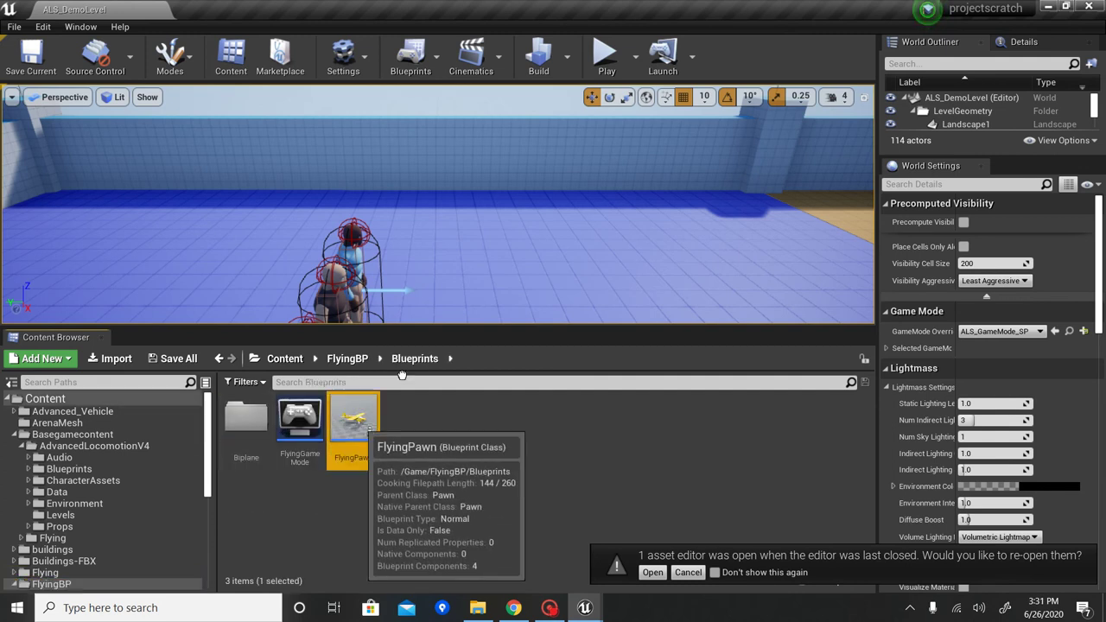
left_click_drag(353, 422, 696, 275)
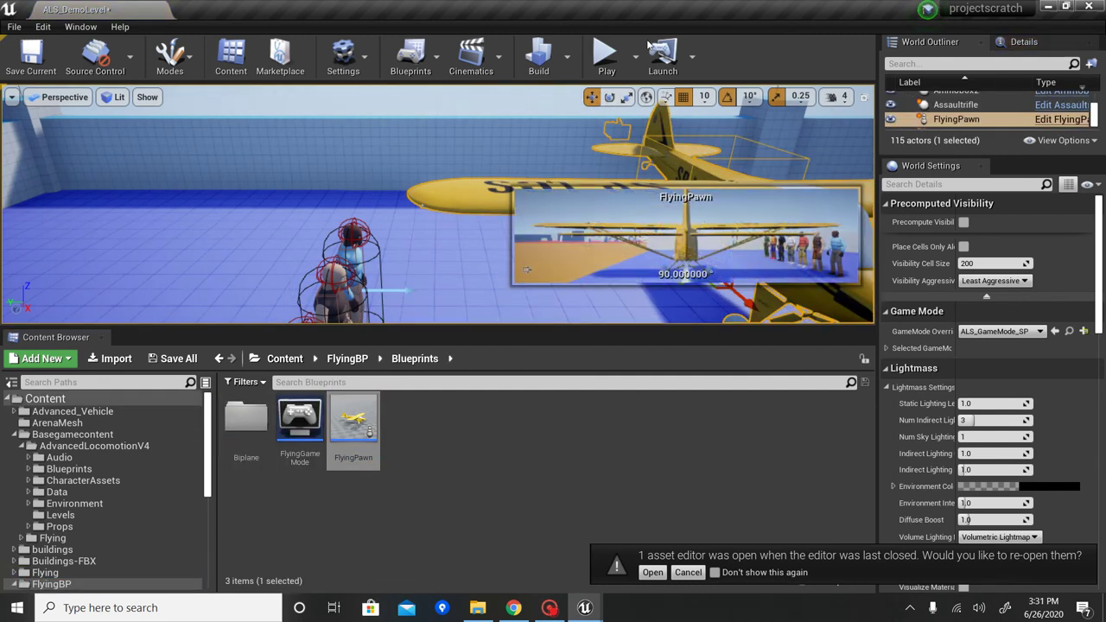
Play the level, walk the character to the yellow plane and board it.
left_click(607, 59)
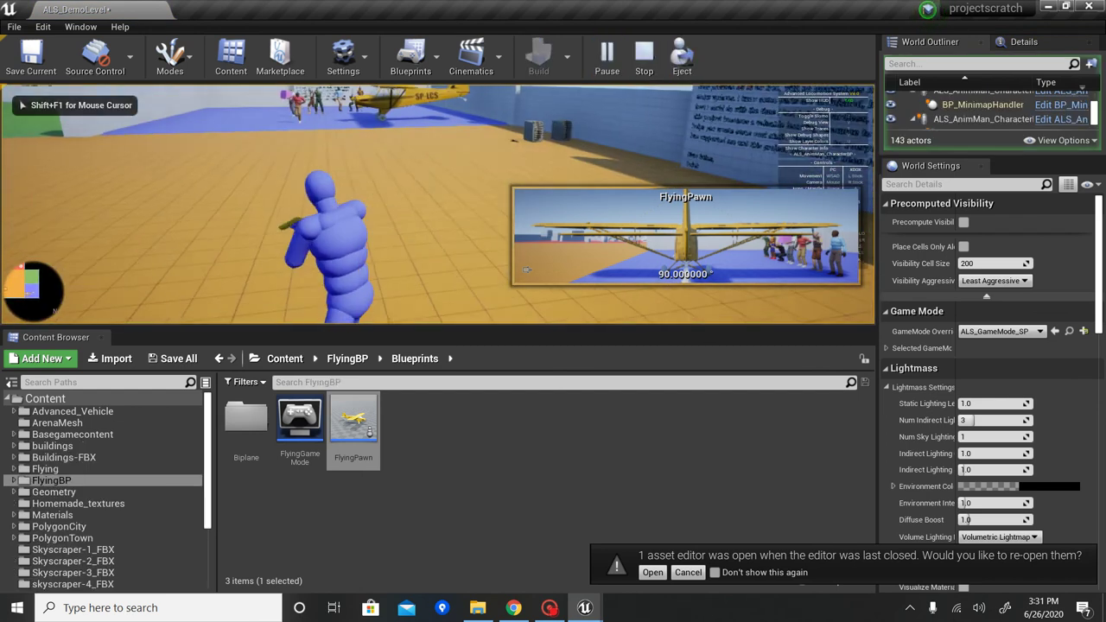
key("w")
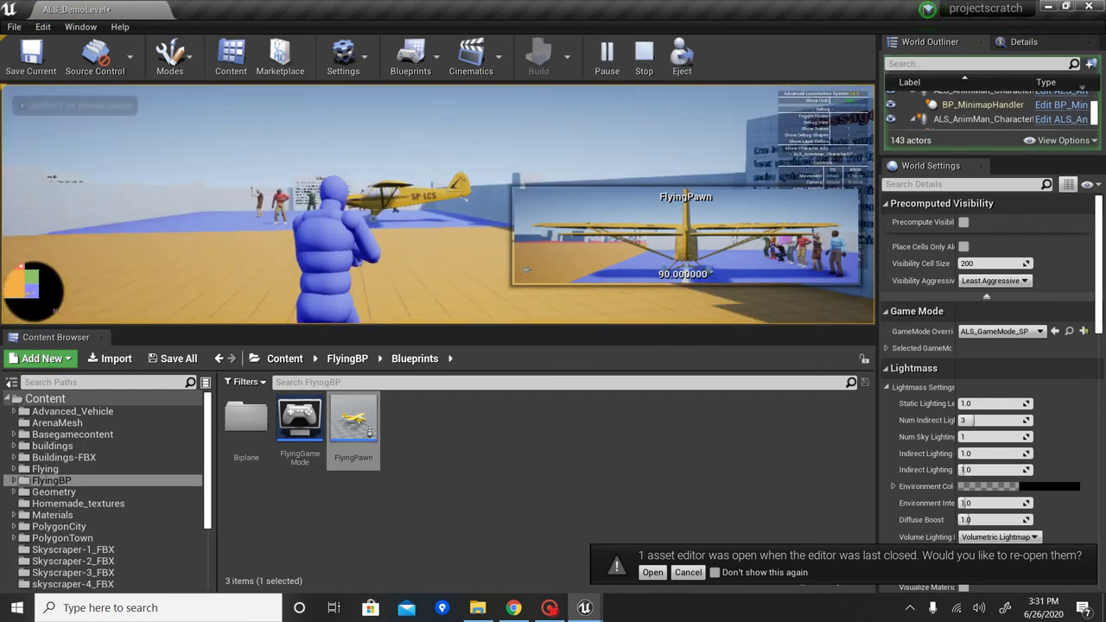
key("w")
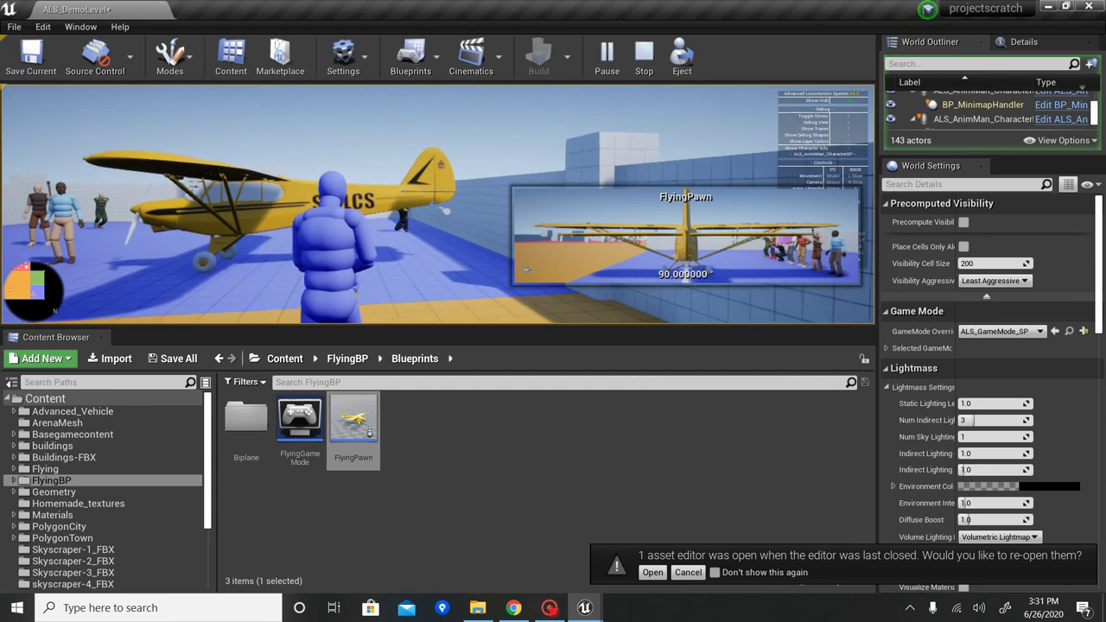
key("w")
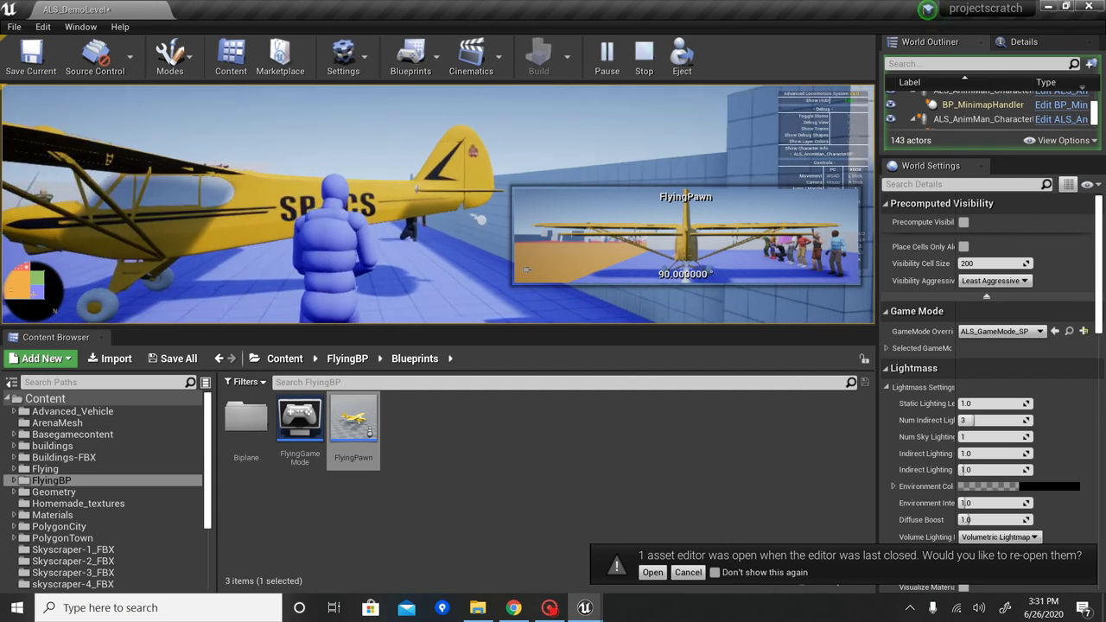
key("e")
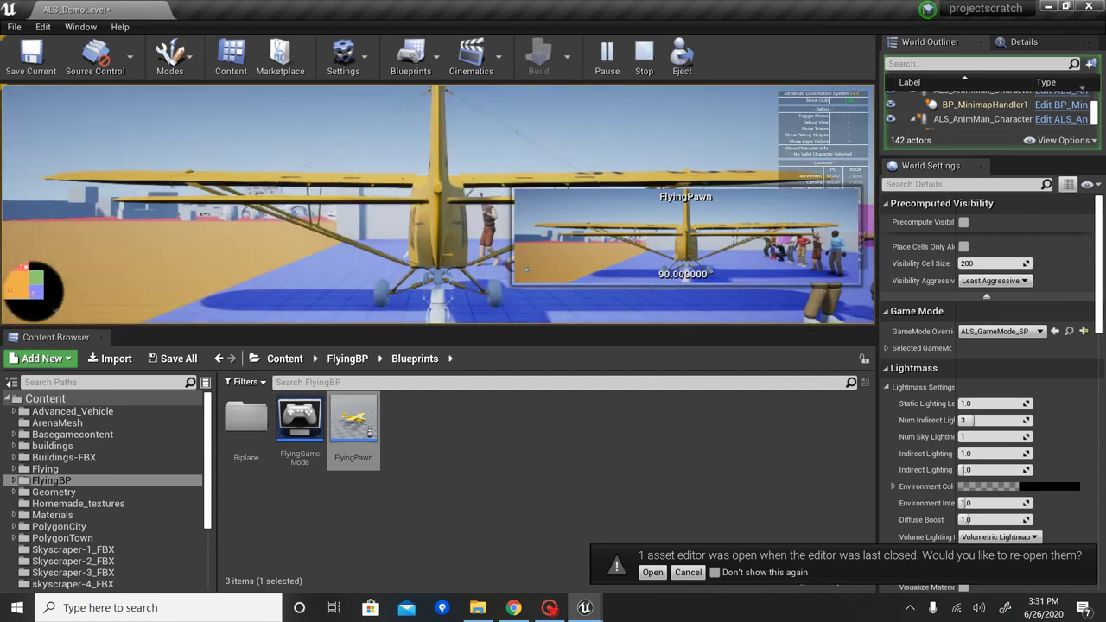
Steer the plane across the orange floor near the blue car, and get out of it.
key("a")
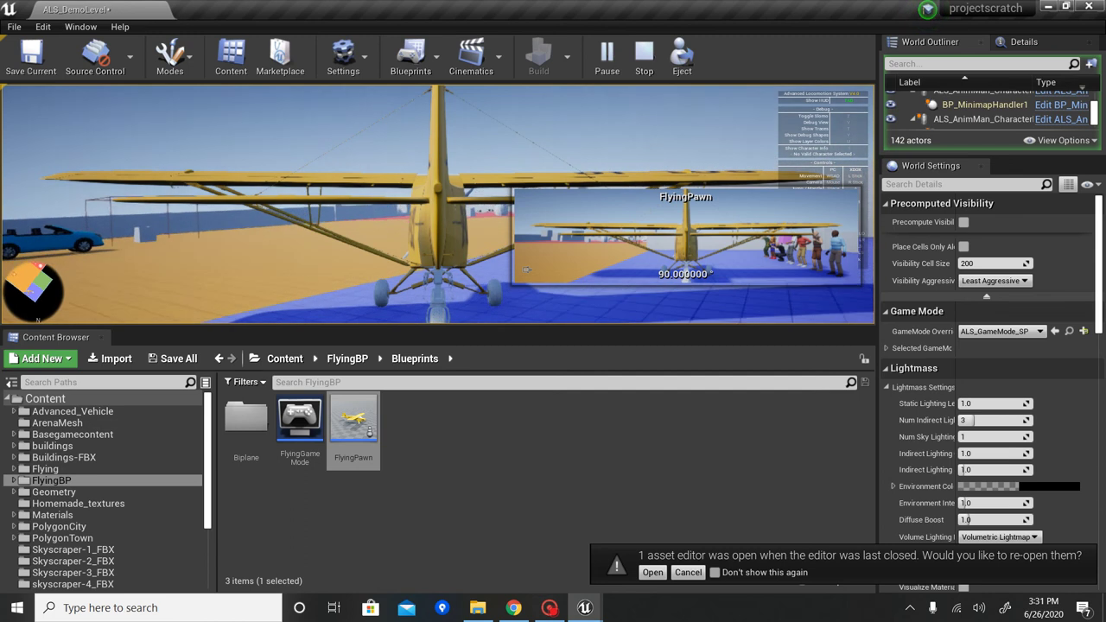
key("a")
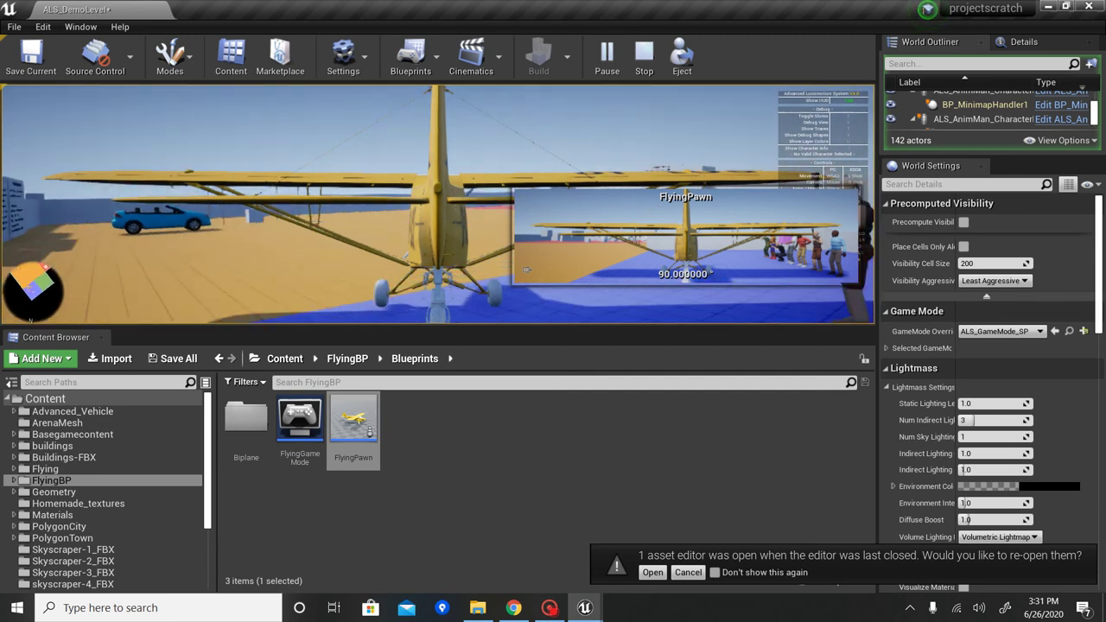
key("s")
key("w")
key("s")
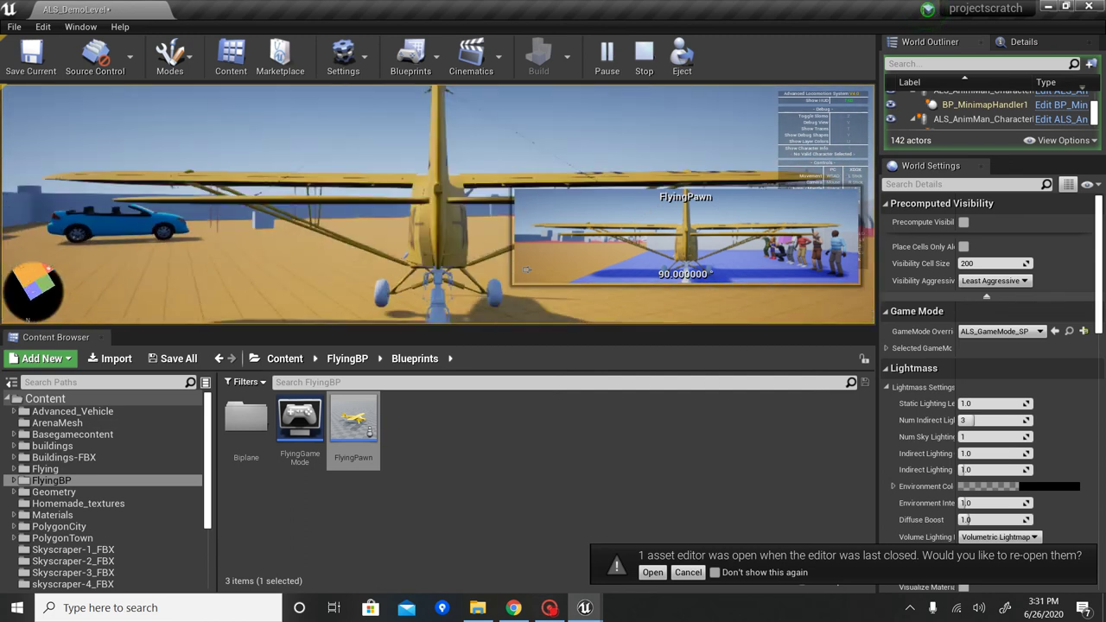
key("s")
key("e")
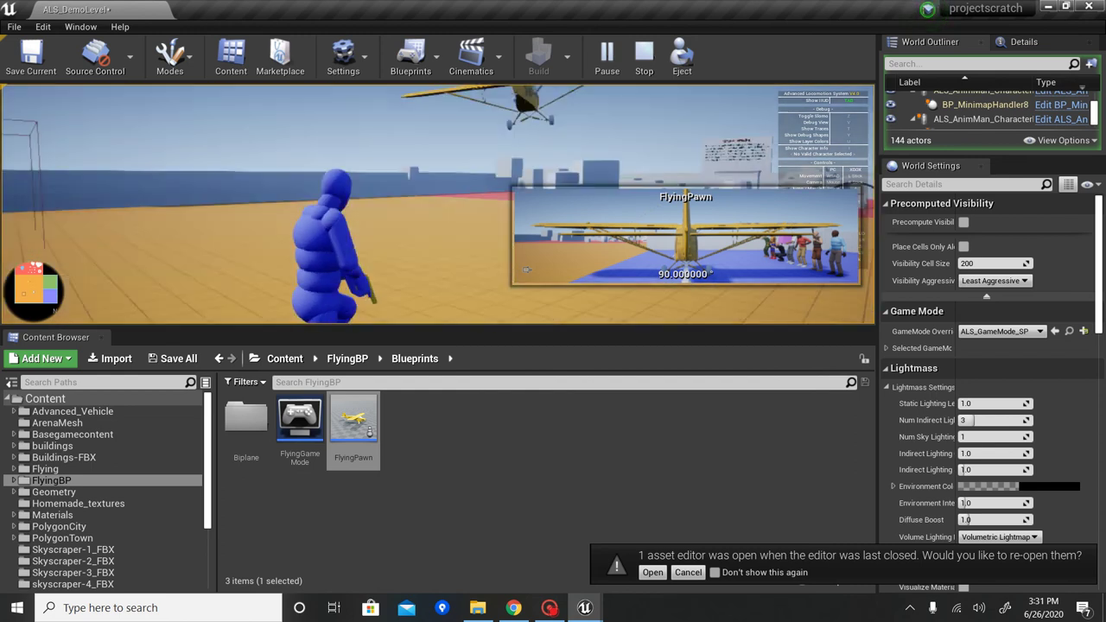
Walk the character across the floor and switch its overlay state to Rifle.
key("w")
key("w")
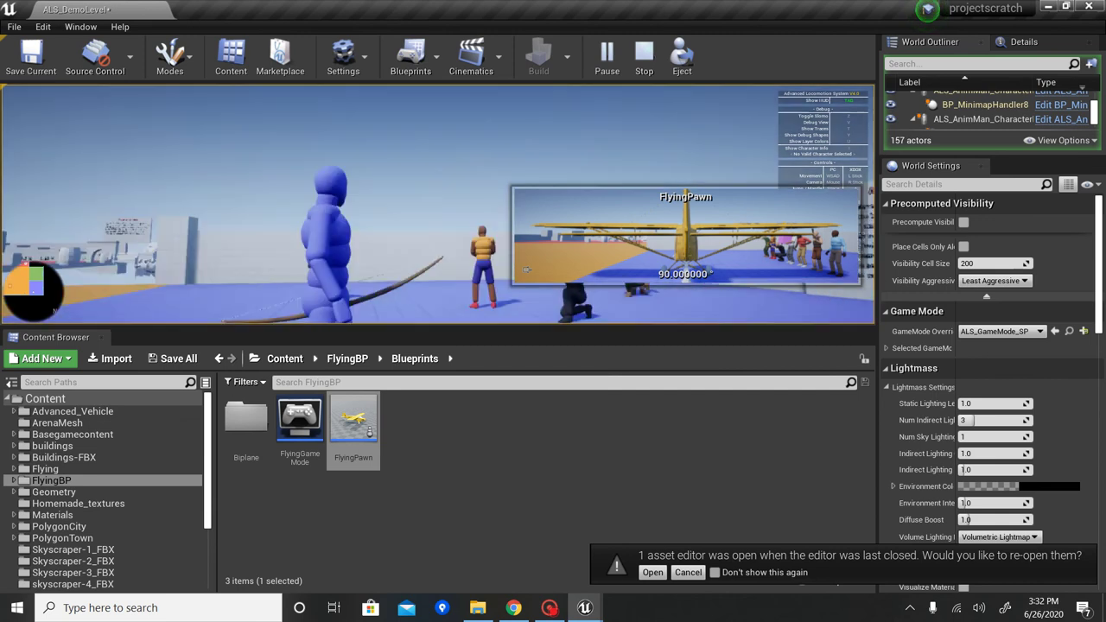
key("w")
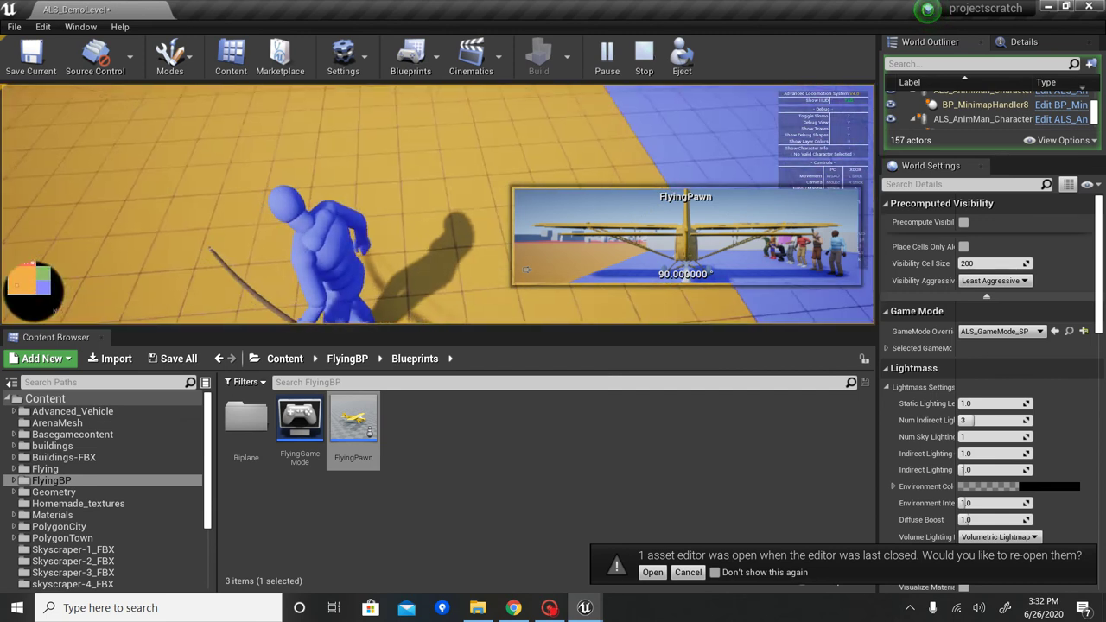
key("q")
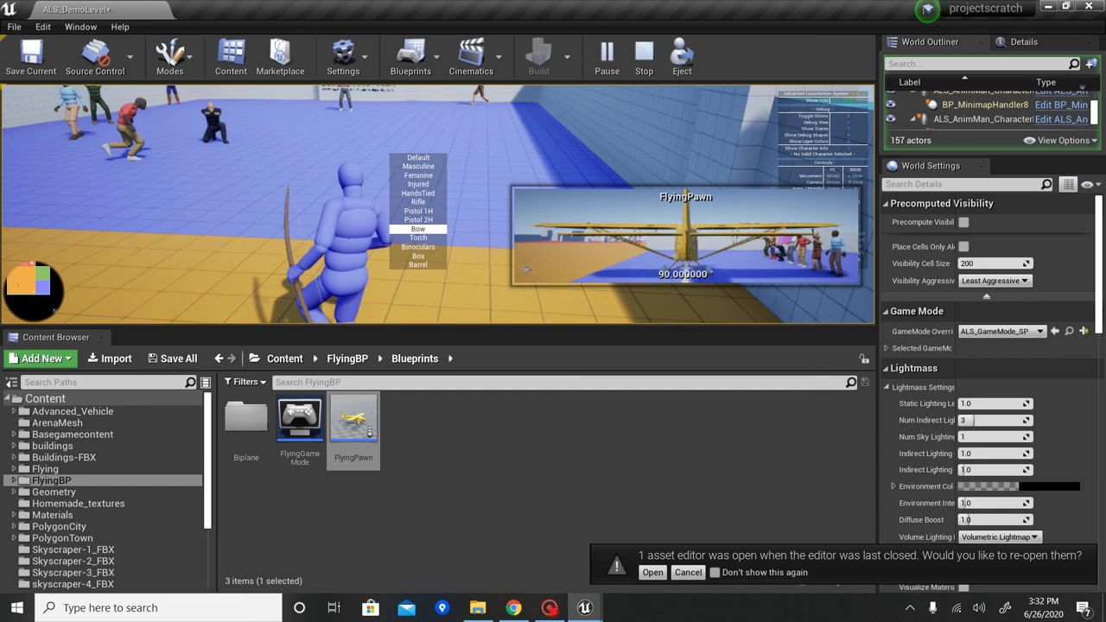
key("q")
scroll(406, 216, "up", 1)
scroll(406, 216, "up", 2)
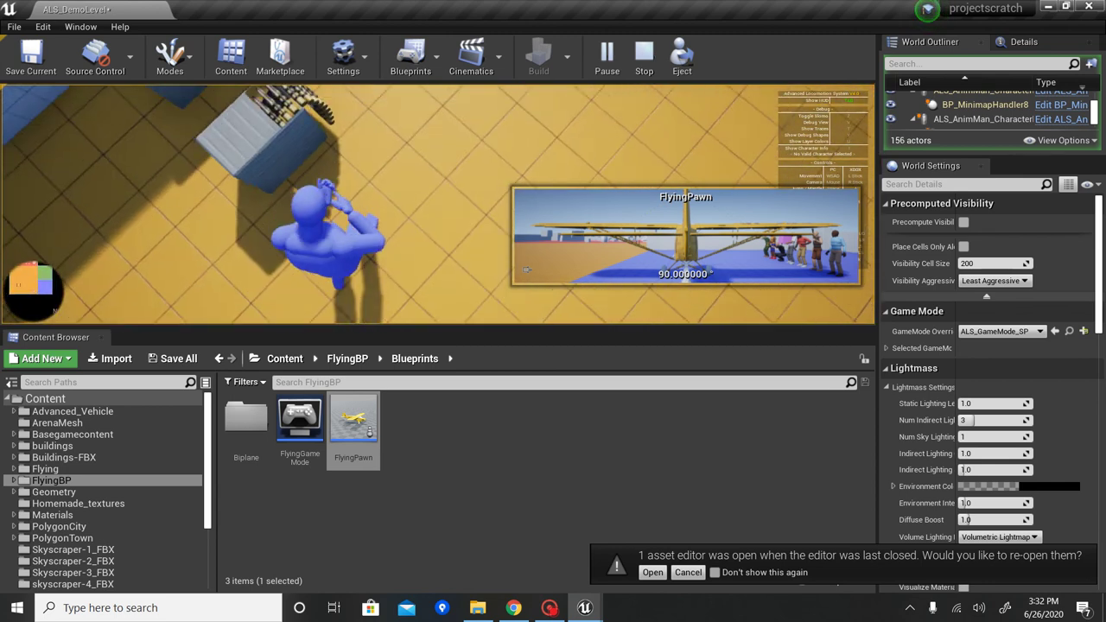
key("q")
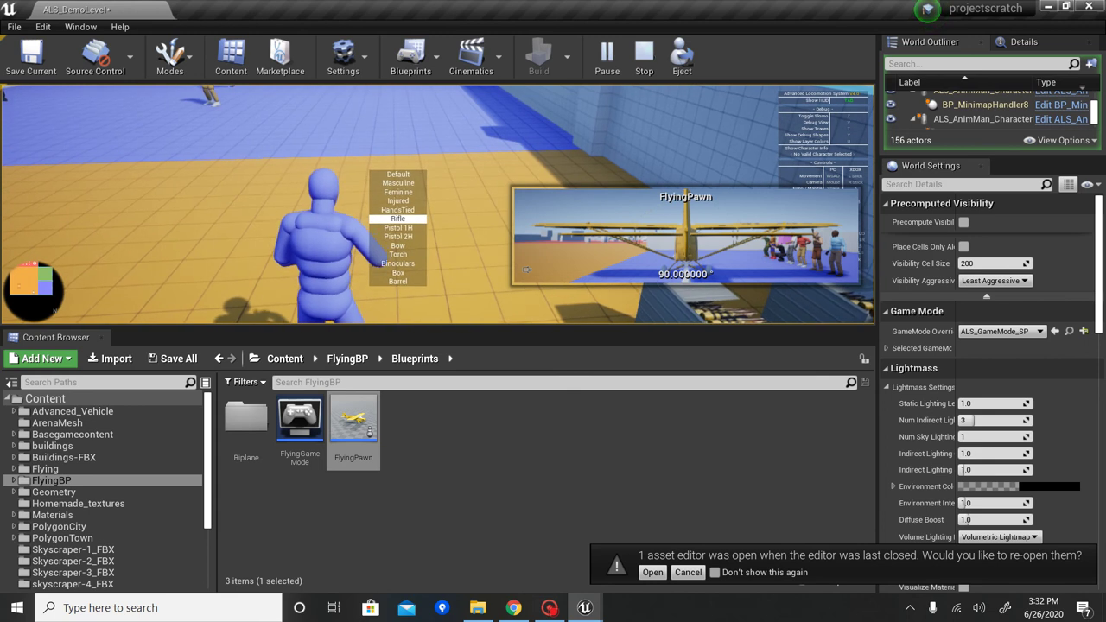
key("q")
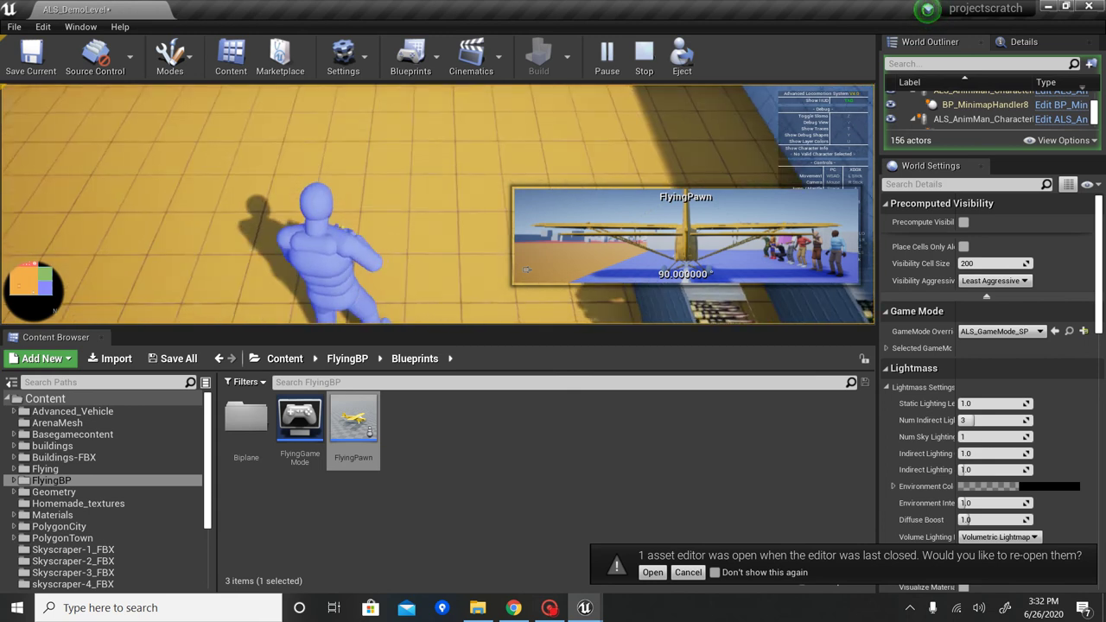
Ready the character's rifle and fire repeatedly at the characters on the blue floor.
key("q")
scroll(438, 204, "down", 1)
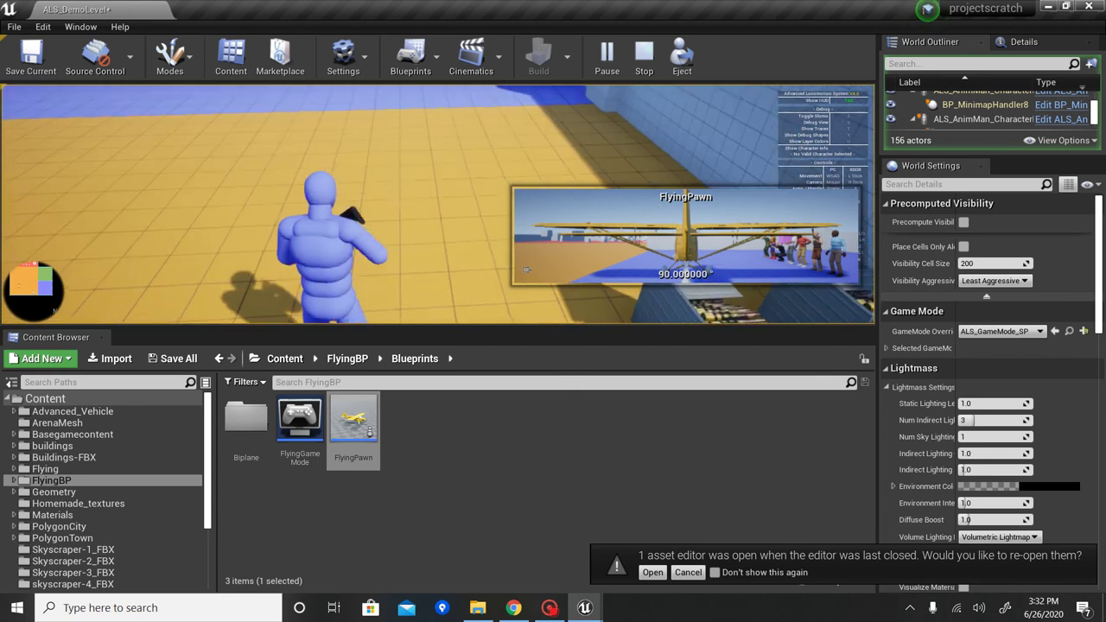
left_click(438, 205)
left_click(438, 204)
left_click(439, 205)
left_click(439, 205)
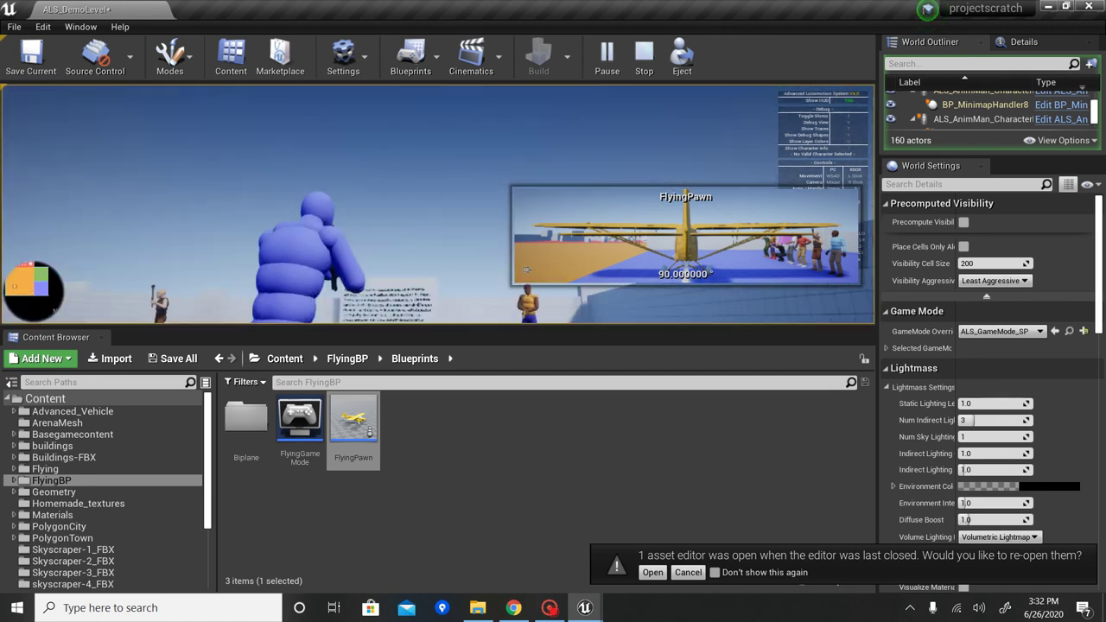
left_click(438, 205)
left_click(438, 205)
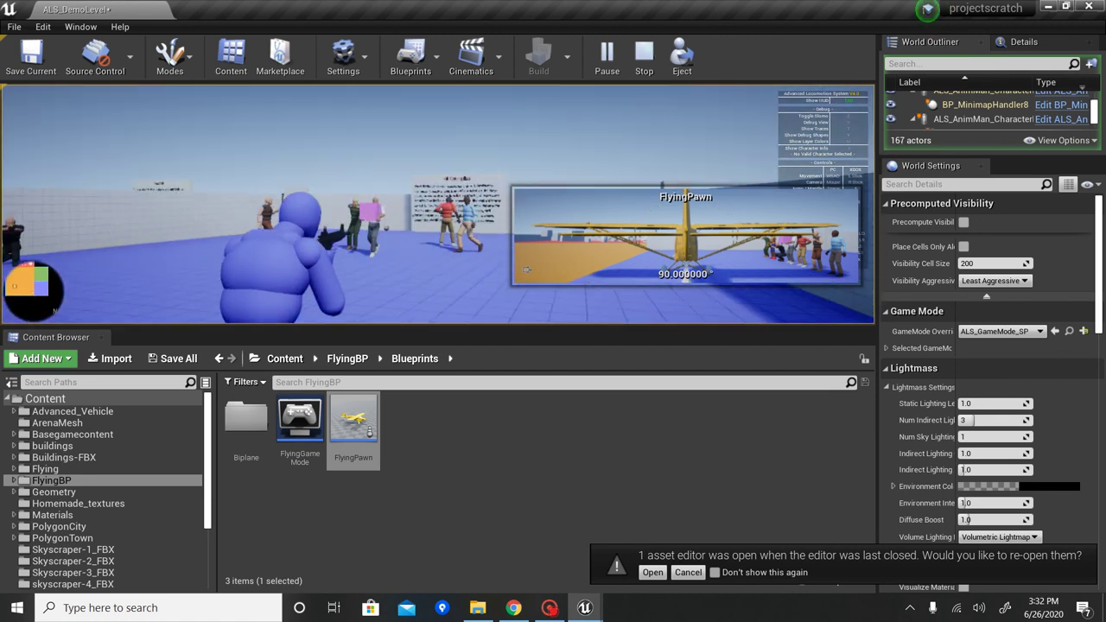
left_click(438, 204)
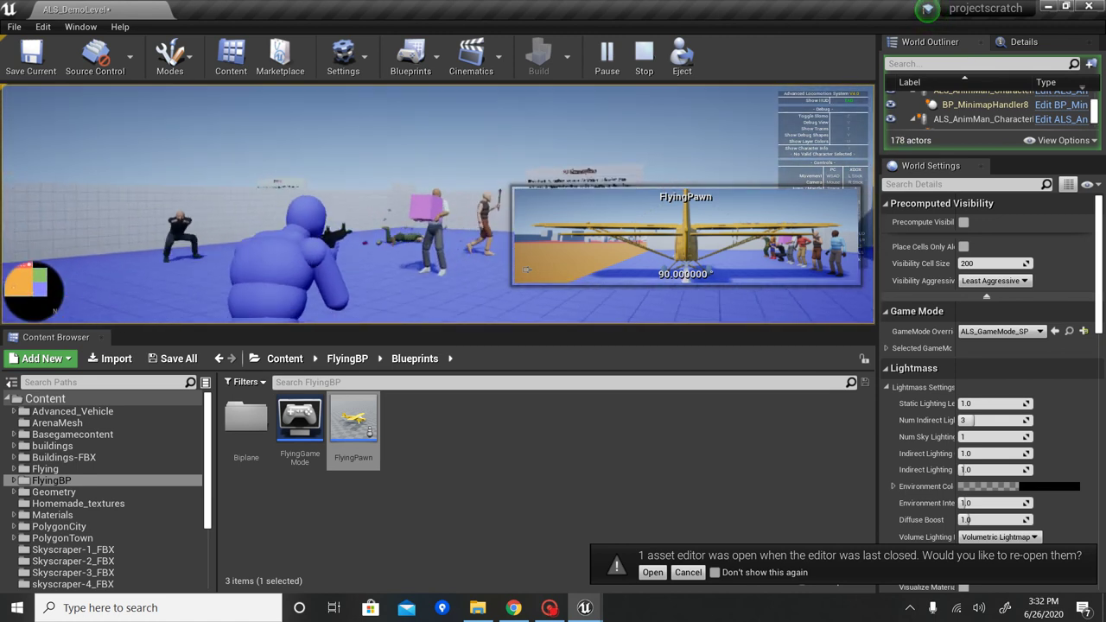
left_click(438, 205)
left_click(438, 205)
left_click(438, 205)
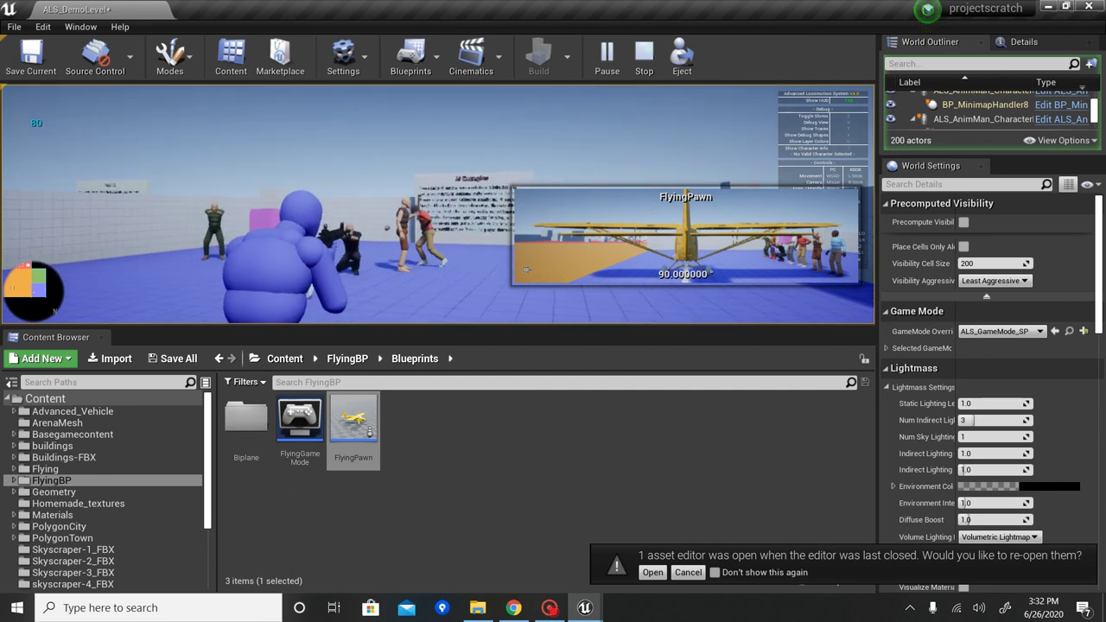
Walk the armed character around the blue and orange floors, and stop the play session.
key("w")
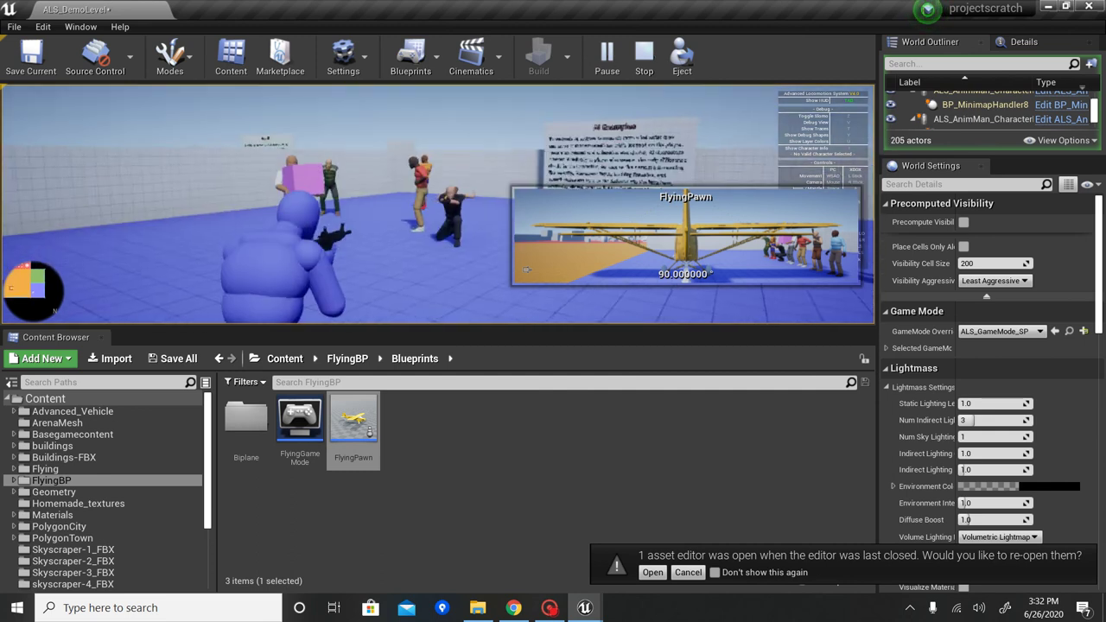
key("w")
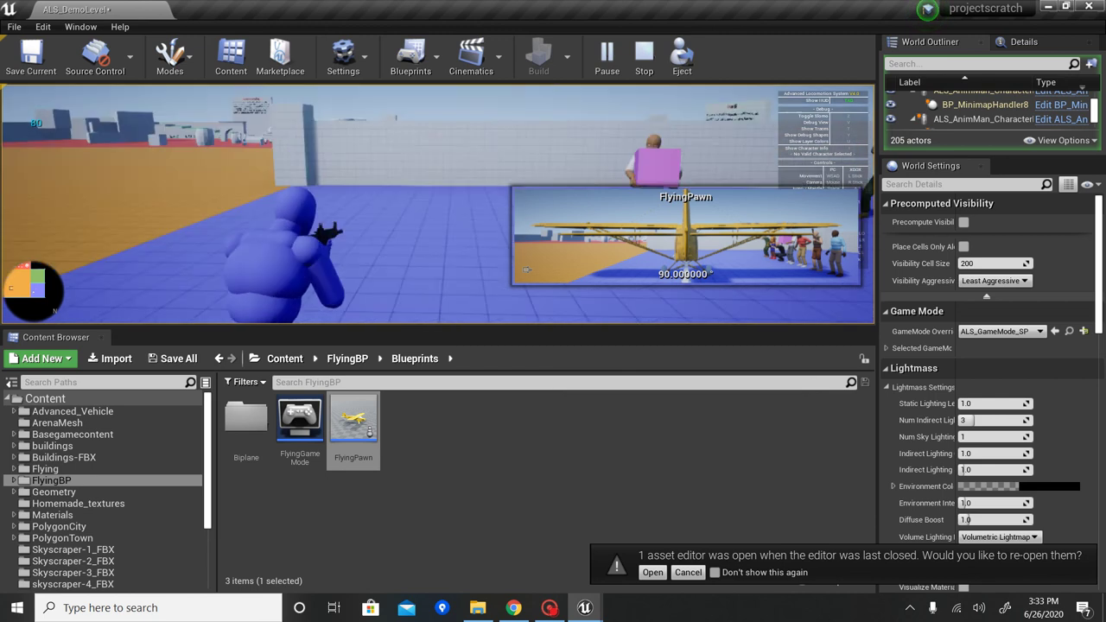
key("w")
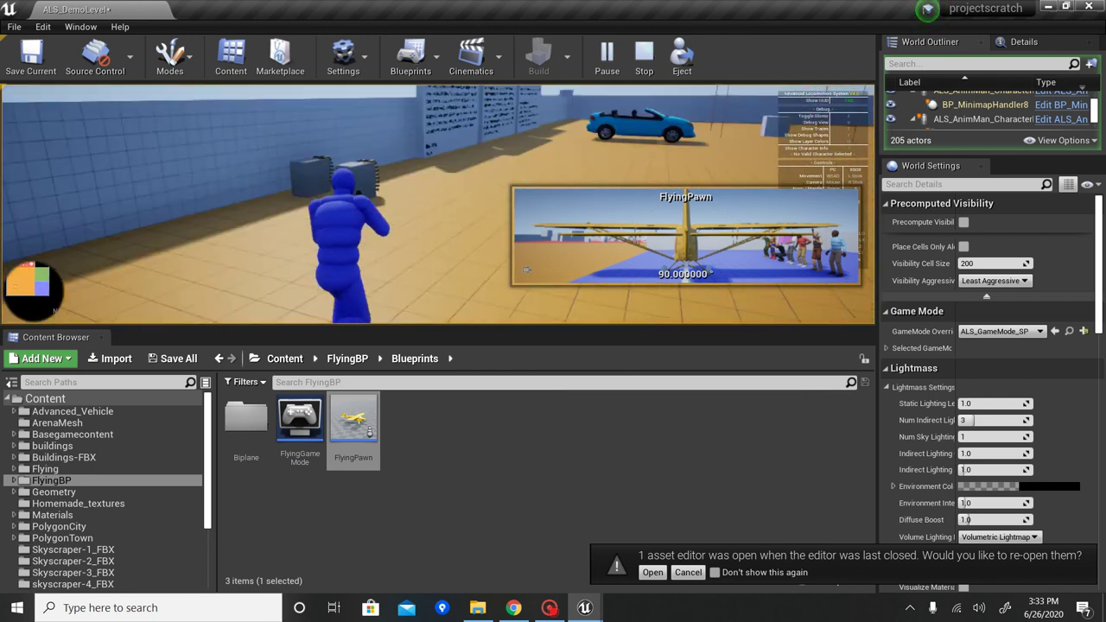
key("w")
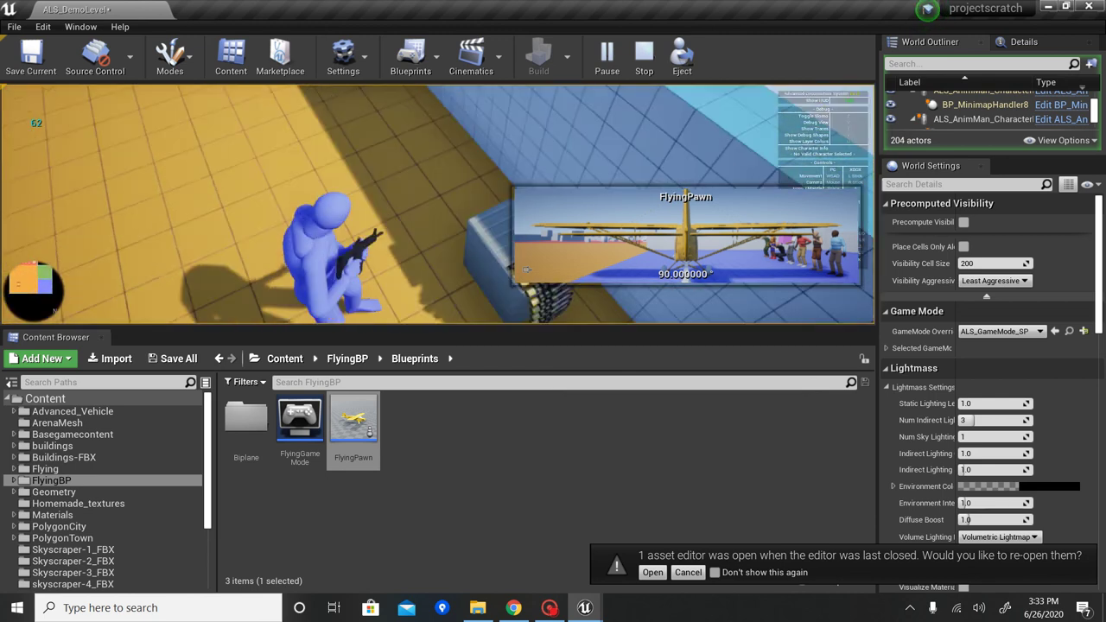
key("w")
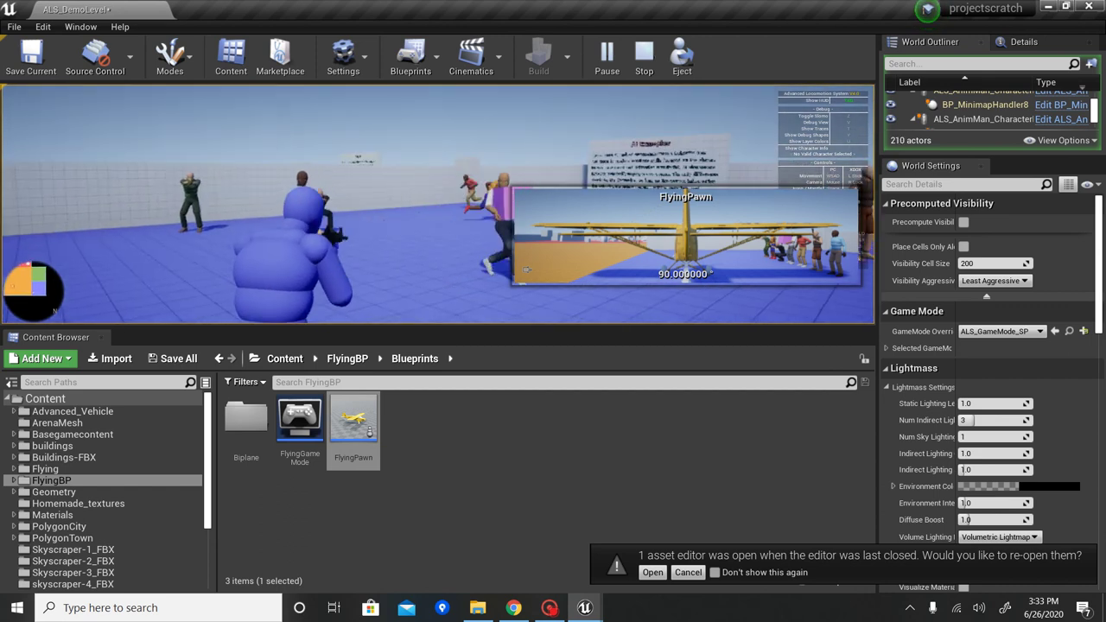
key("shift+F1")
key("Escape")
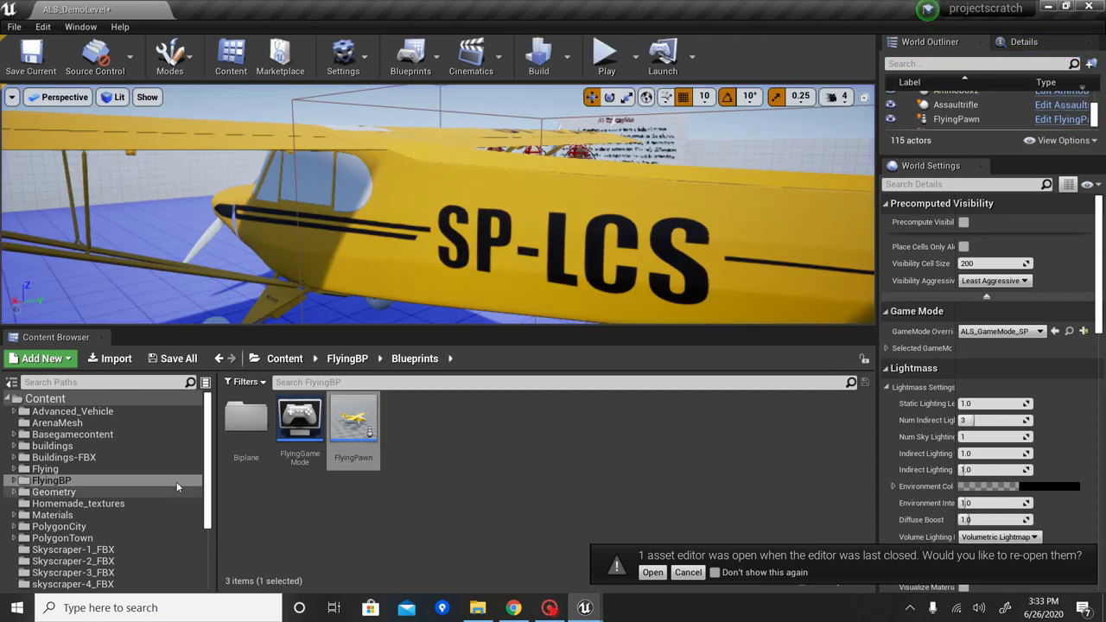
Switch to the ALS_AnimMan_CharacterBP editor and examine the gun projectile and fall damage sections of its event graph.
scroll(207, 491, "down", 3)
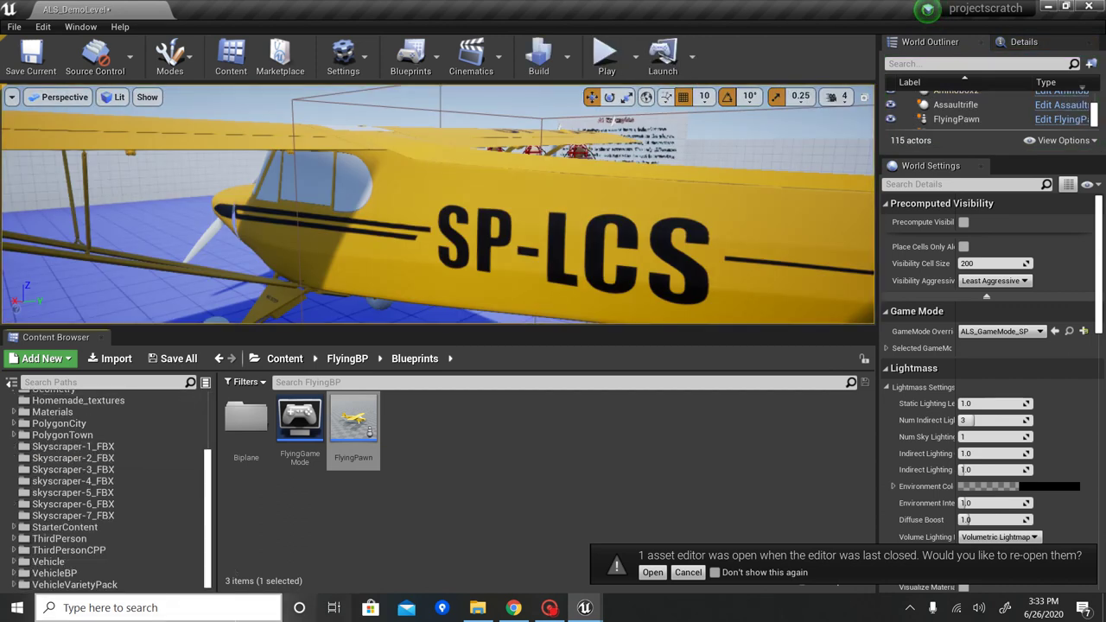
mouse_move(584, 607)
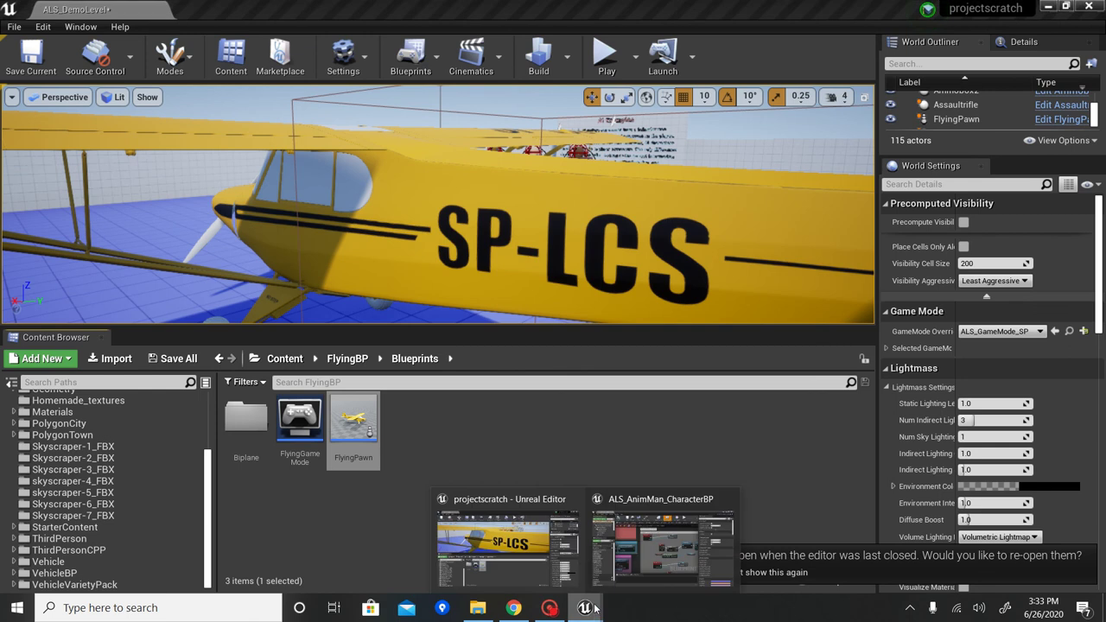
left_click(633, 537)
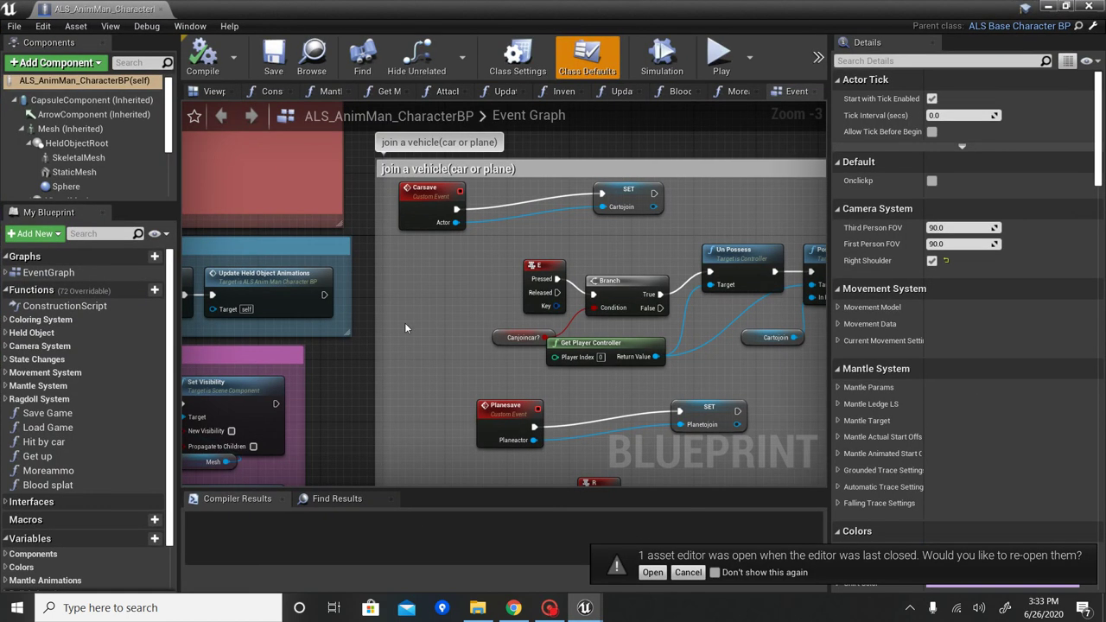
right_click_drag(404, 322, 931, 2)
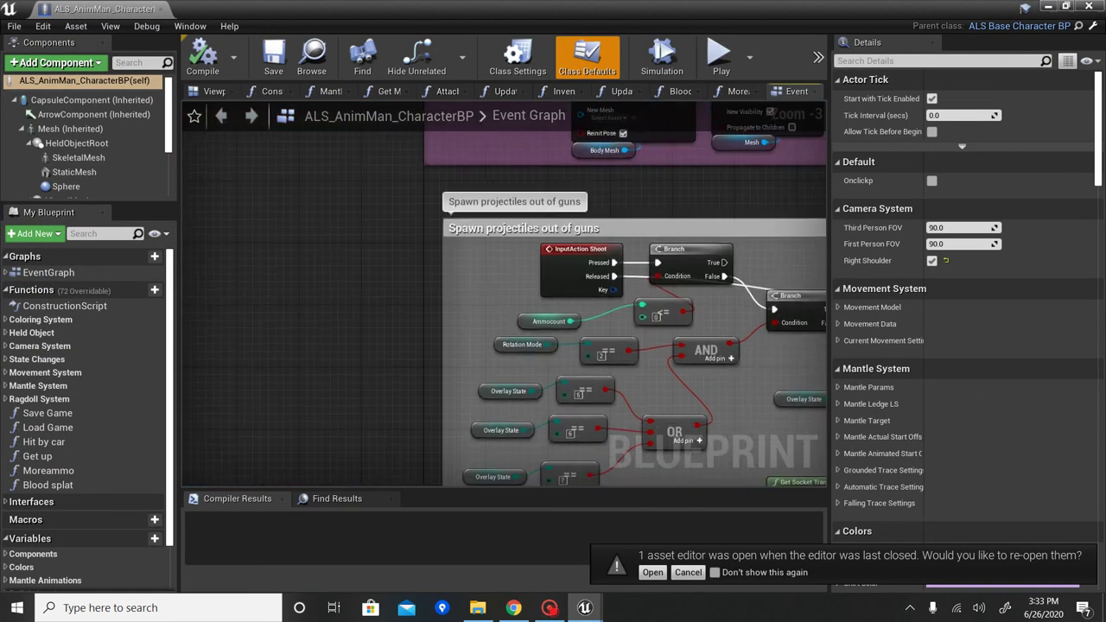
right_click_drag(605, 345, 478, 287)
right_click_drag(518, 389, 137, 146)
right_click_drag(185, 389, 1101, 130)
right_click_drag(506, 345, 332, 382)
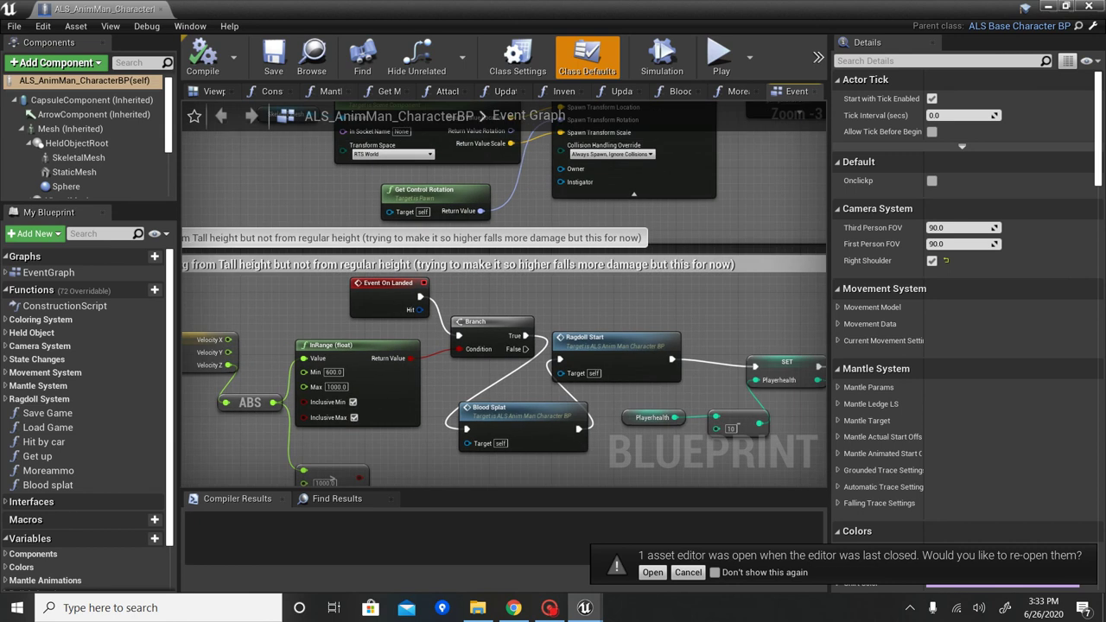
Examine the bullet headshot section and the neighbouring health check groups in the character's event graph.
right_click_drag(821, 285, 110, 199)
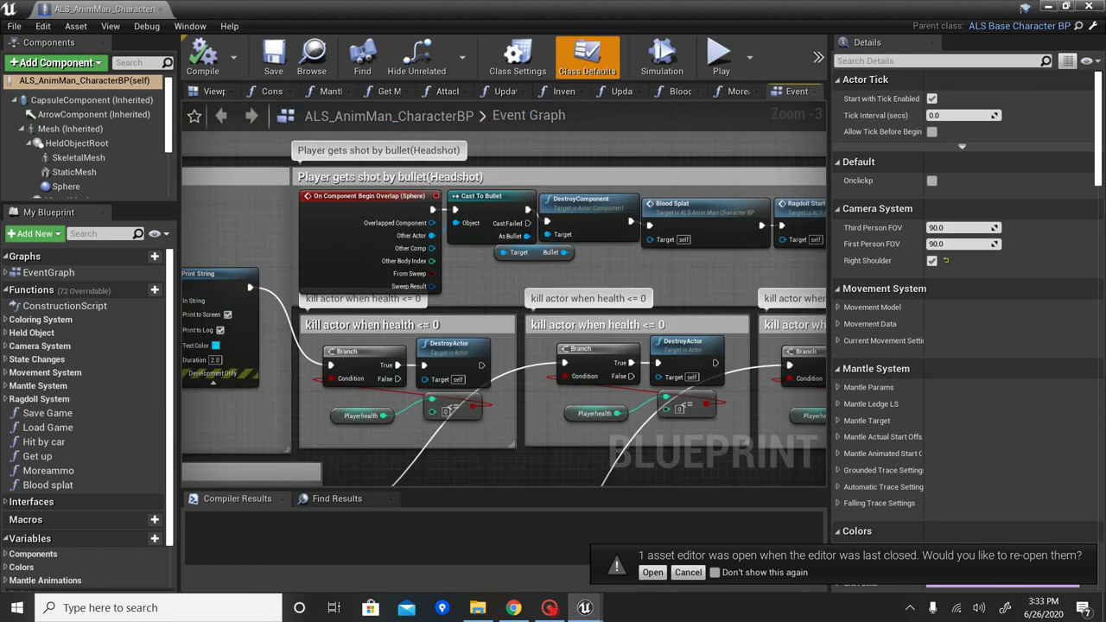
right_click_drag(735, 303, 801, 134)
right_click_drag(259, 371, 913, 218)
right_click_drag(443, 114, 506, 17)
right_click_drag(506, 294, 320, 230)
right_click_drag(803, 147, 202, 478)
mouse_move(276, 130)
right_mouse_down()
mouse_move(233, 199)
mouse_move(186, 118)
right_mouse_up()
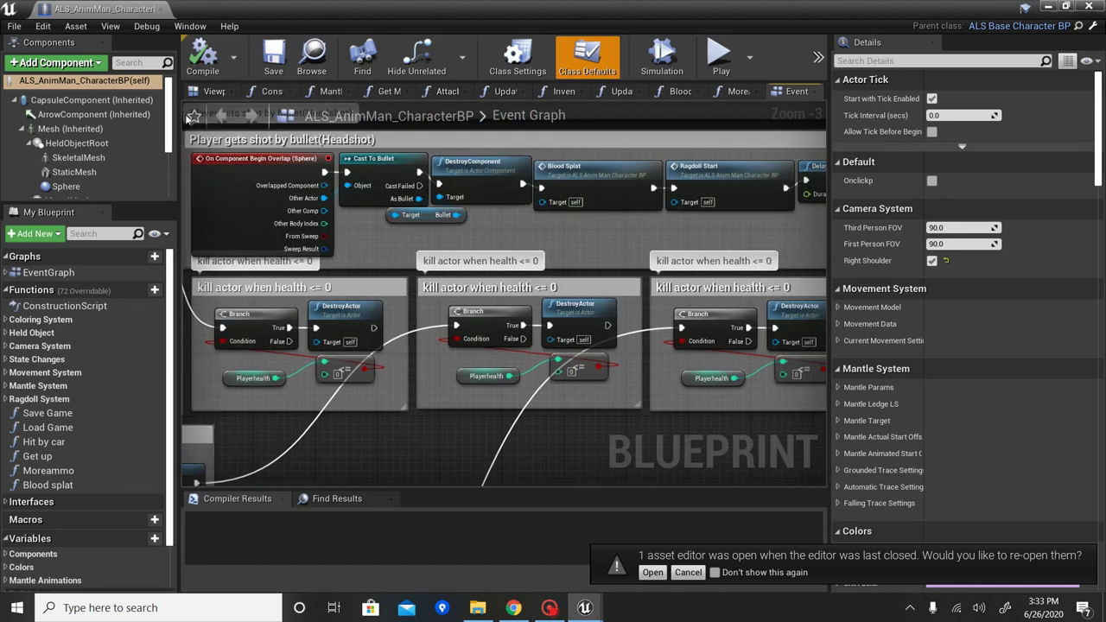
Inspect the "kill actor when health <= 0" groups and the Autofire logic, and minimize the character blueprint editor.
left_click(368, 299)
right_click(367, 299)
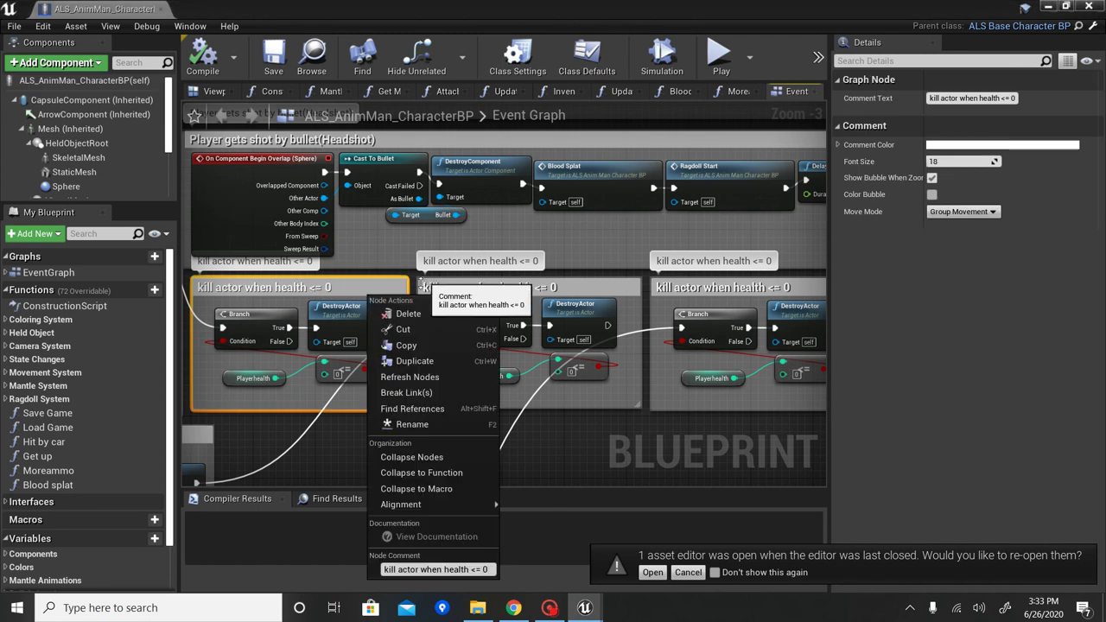
right_click_drag(597, 460, 498, 448)
left_click(627, 410)
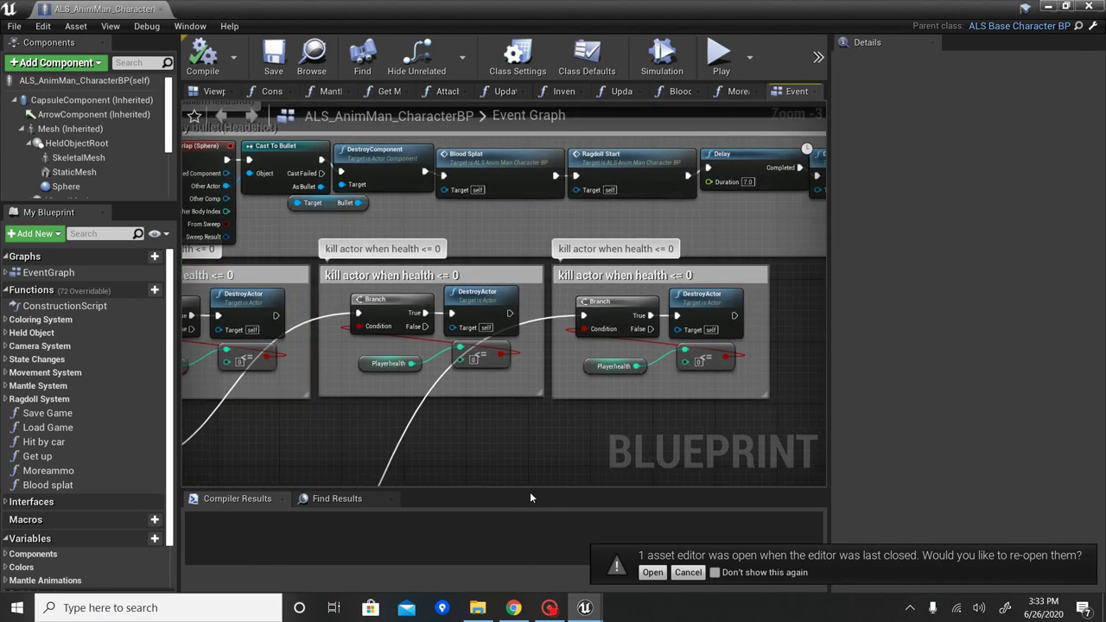
right_click(505, 467)
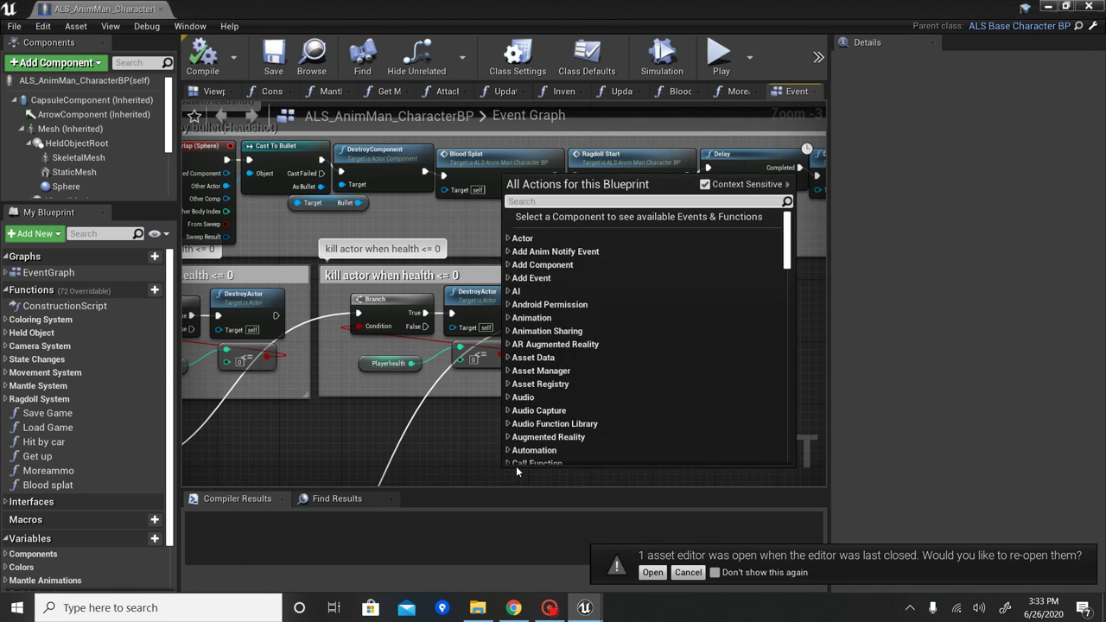
left_click(422, 466)
right_click_drag(421, 464, 810, 621)
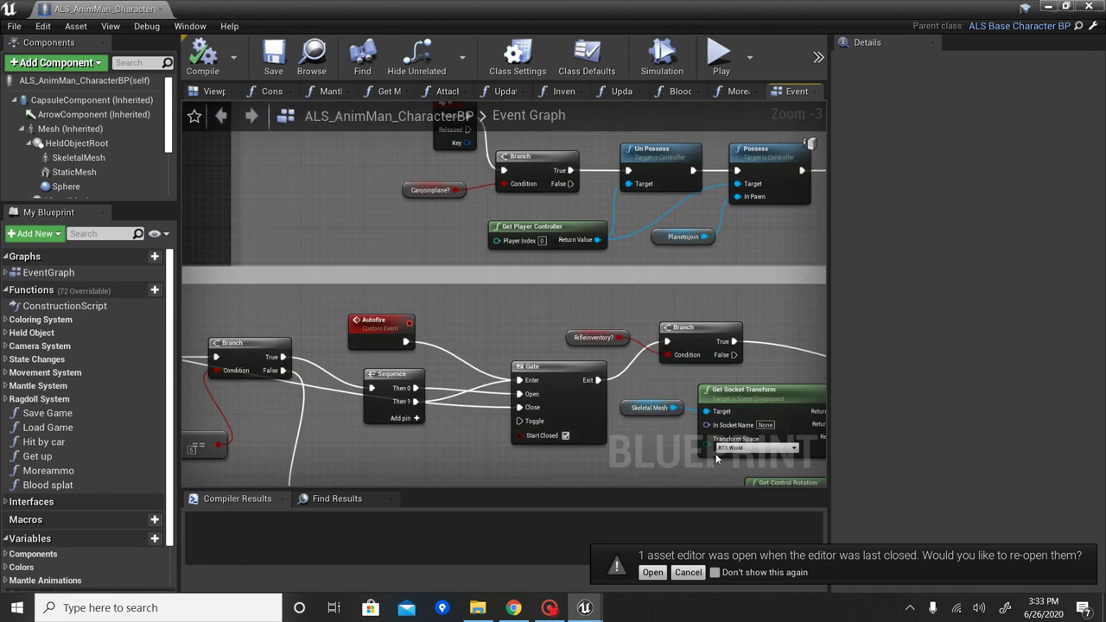
left_click(1049, 7)
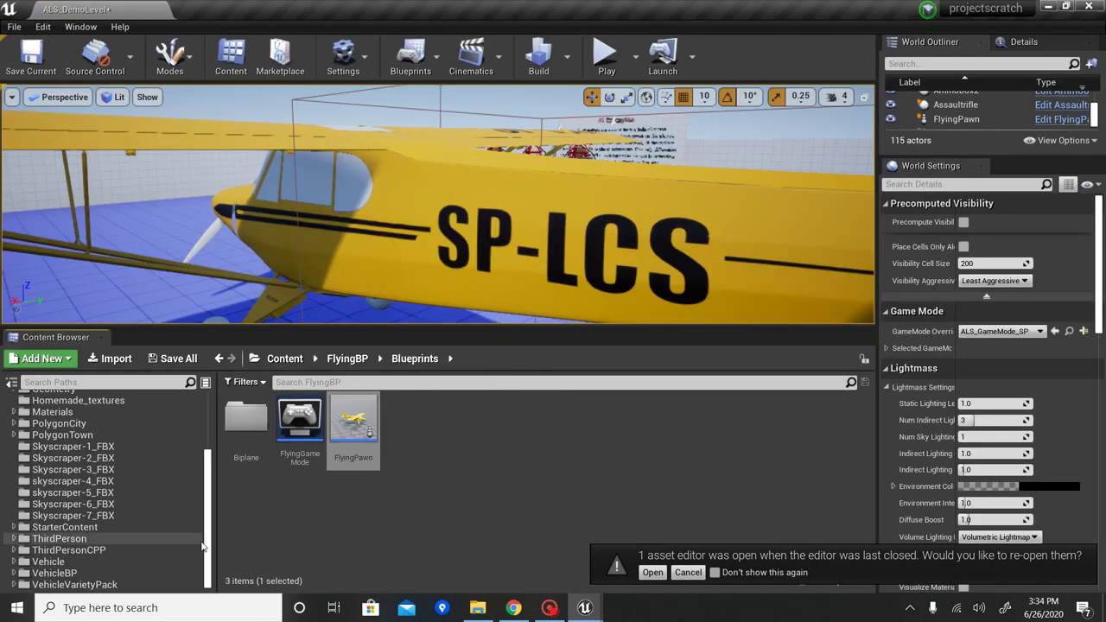
Open the Sedan blueprint from the Sedan folder inside VehicleBP.
left_click(158, 573)
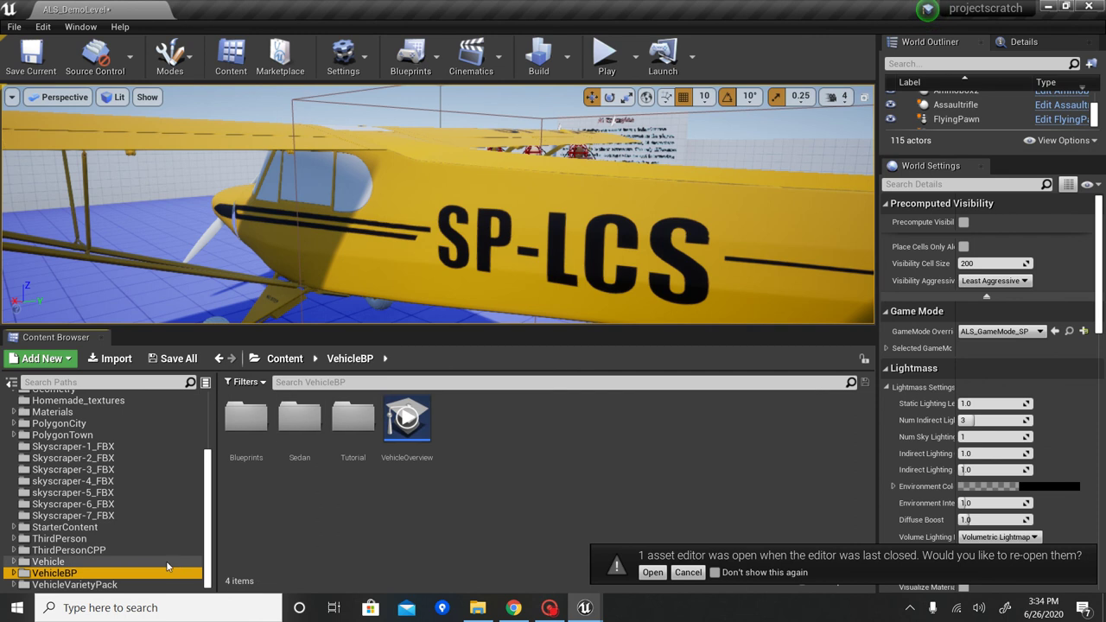
double_click(317, 434)
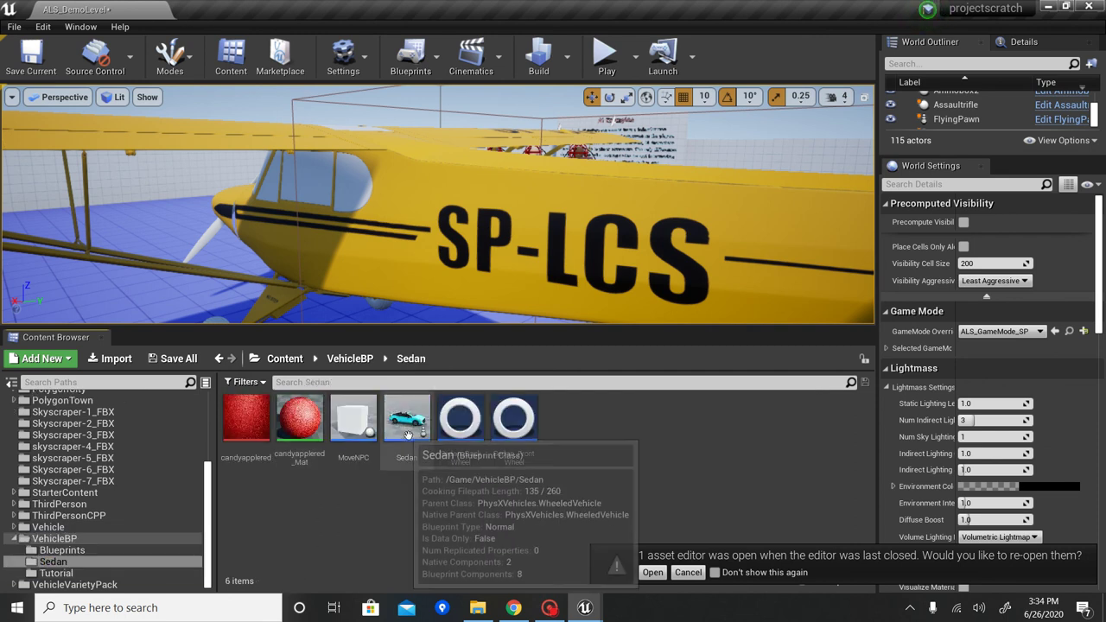
double_click(409, 436)
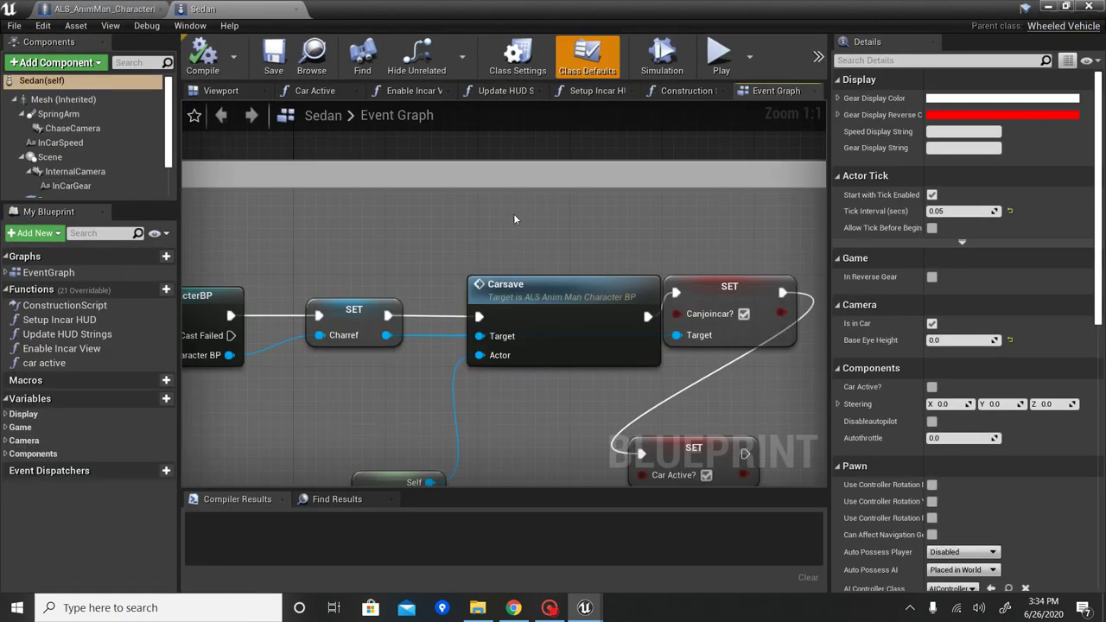
Examine the "Enter car" section and its surroundings in the Sedan event graph, and close the blueprint editor.
scroll(473, 291, "down", 5)
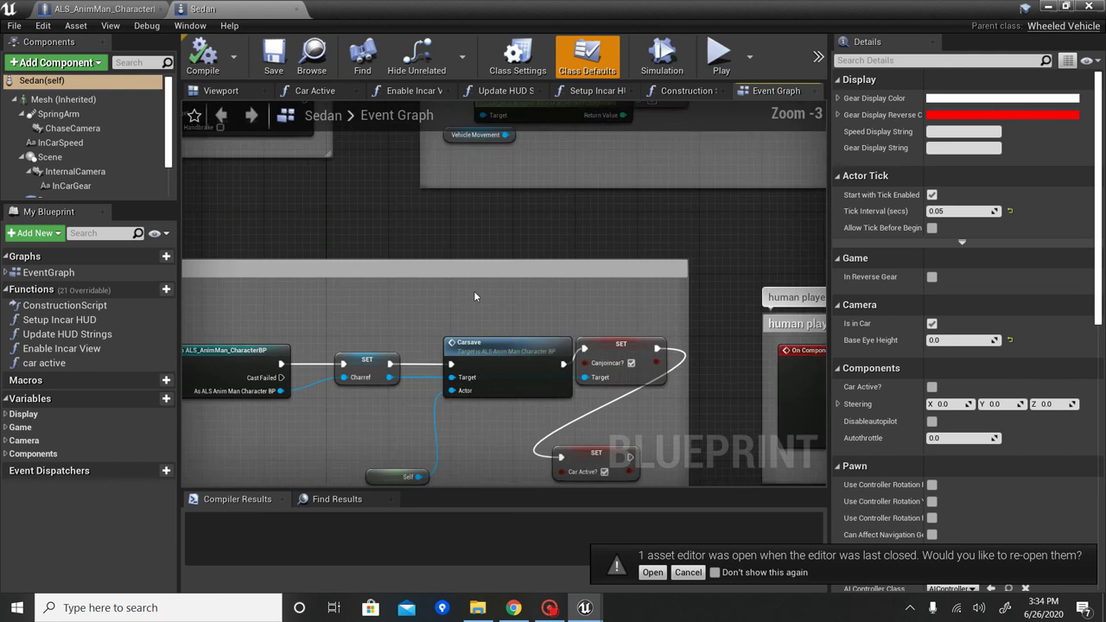
right_click_drag(530, 326, 645, 180)
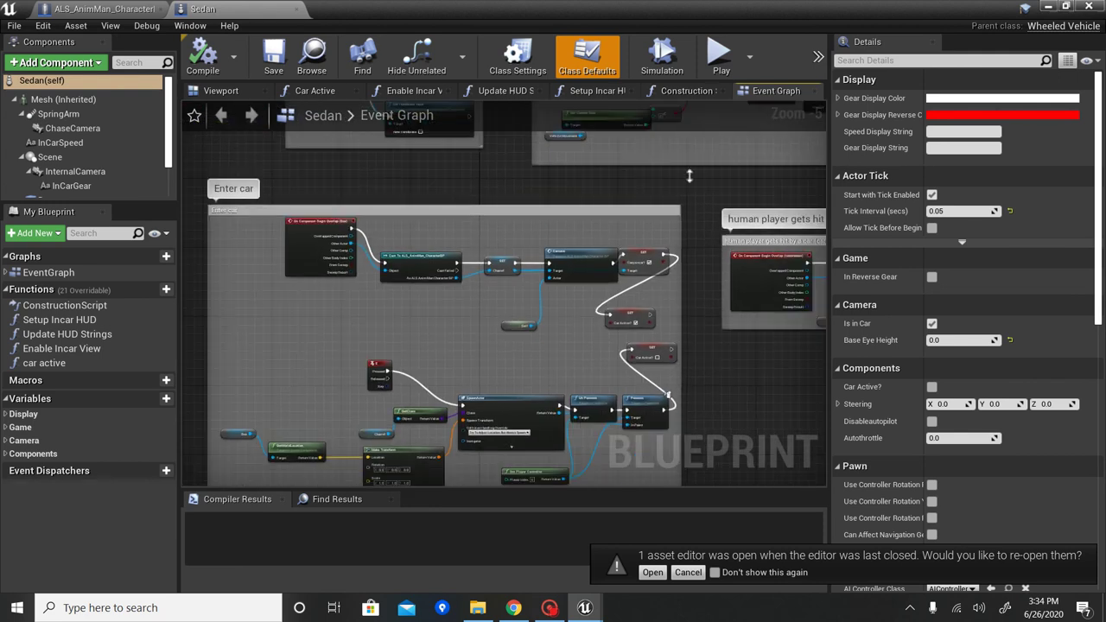
scroll(688, 176, "down", 7)
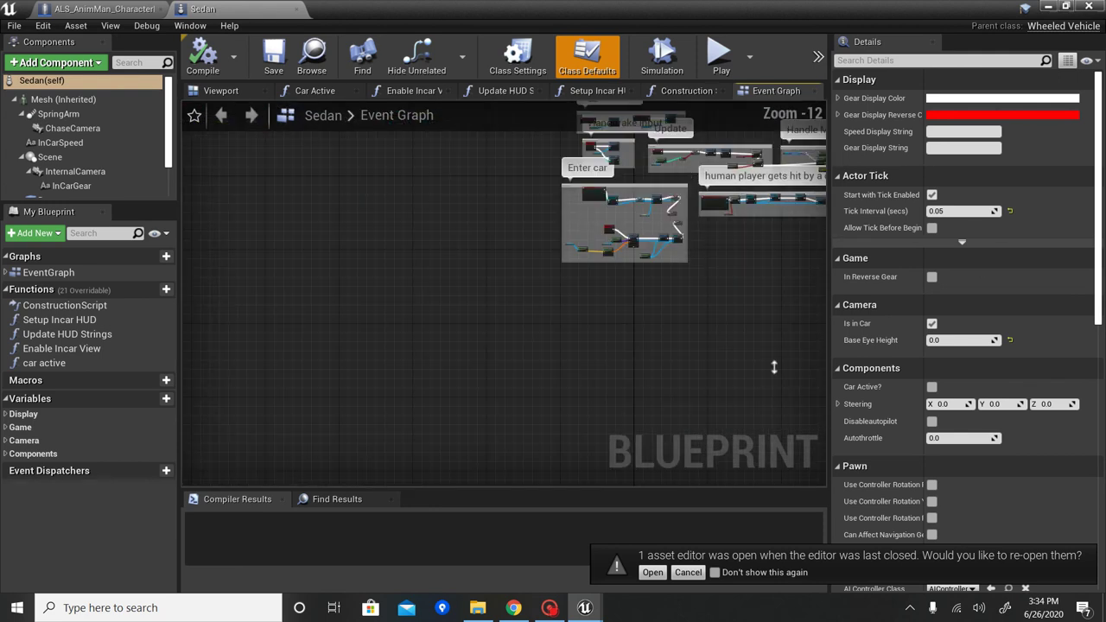
scroll(783, 251, "up", 5)
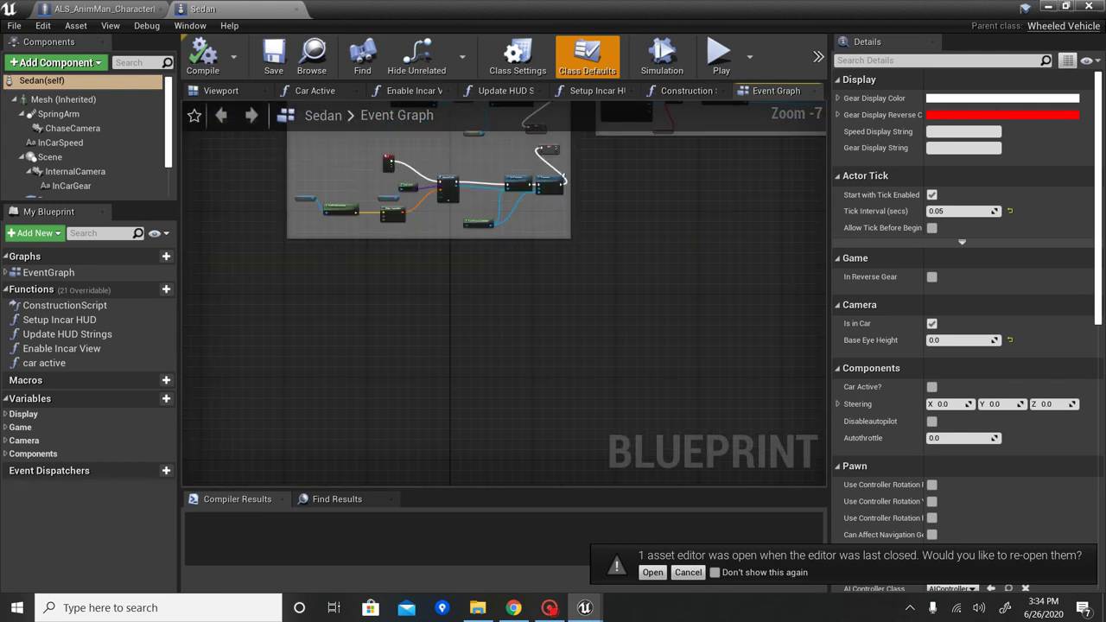
scroll(732, 163, "up", 7)
scroll(732, 163, "down", 6)
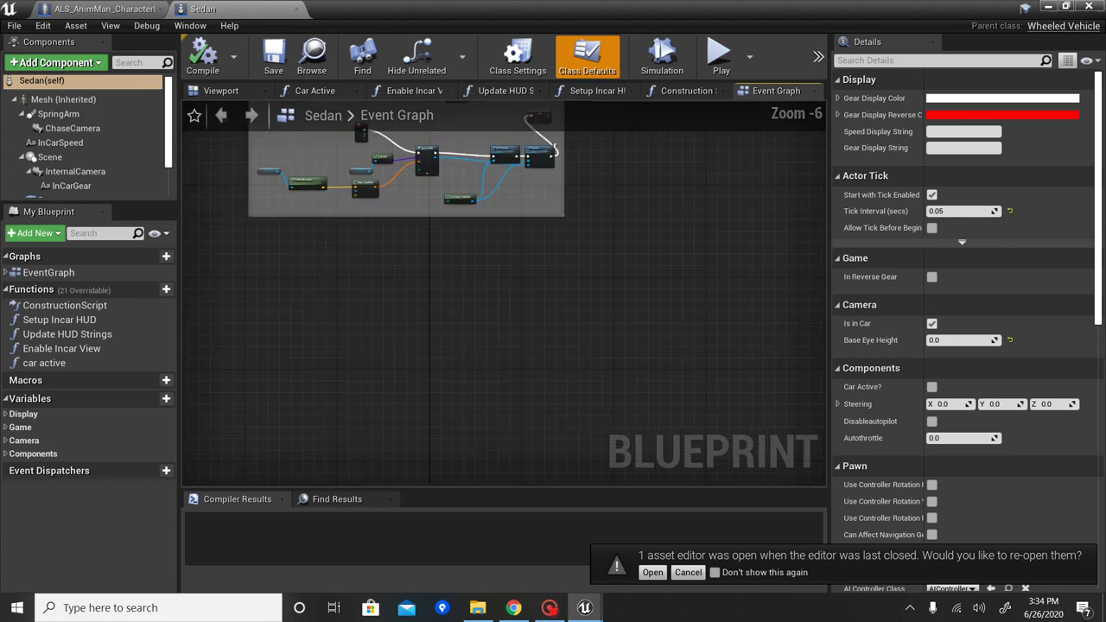
scroll(732, 162, "up", 6)
left_click(1093, 6)
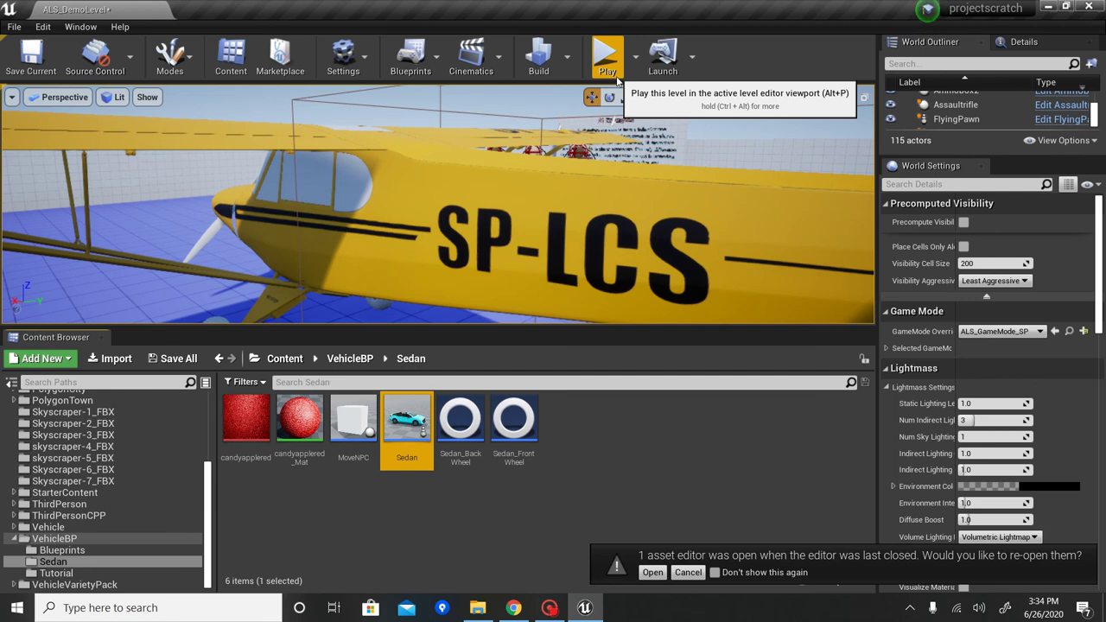
Play the level and walk the character up to the side of the blue car.
left_click(617, 76)
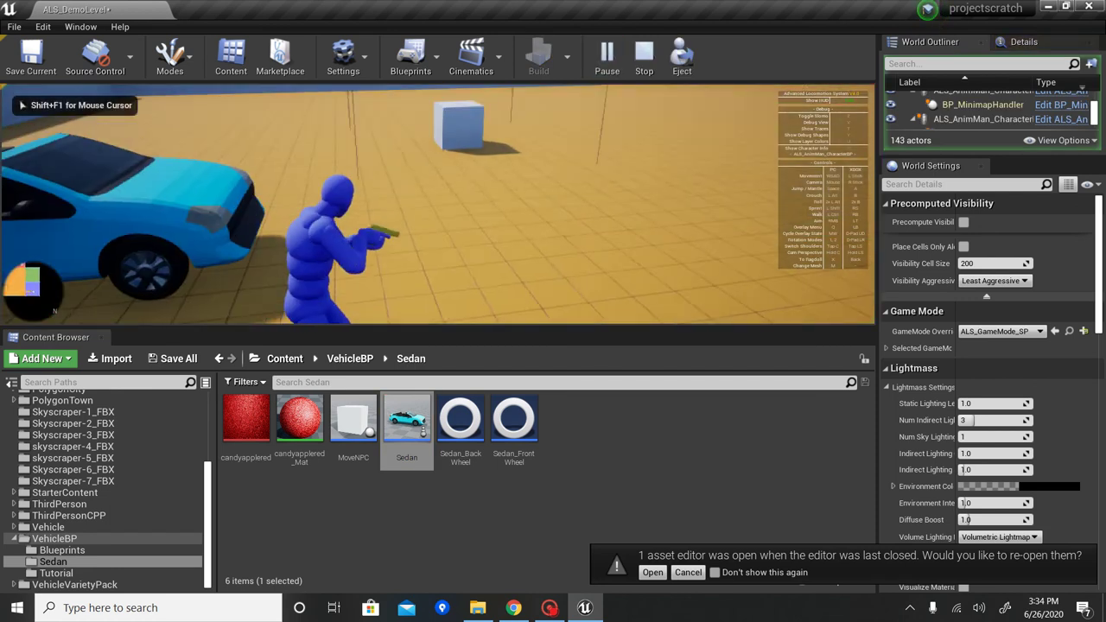
key("w")
key("w")
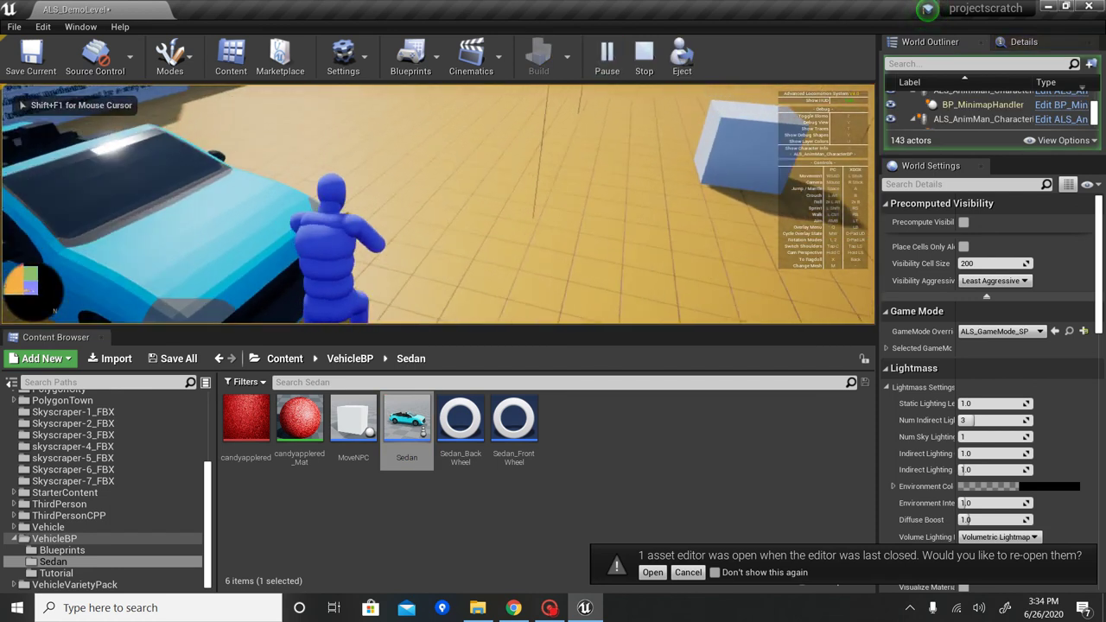
key("w")
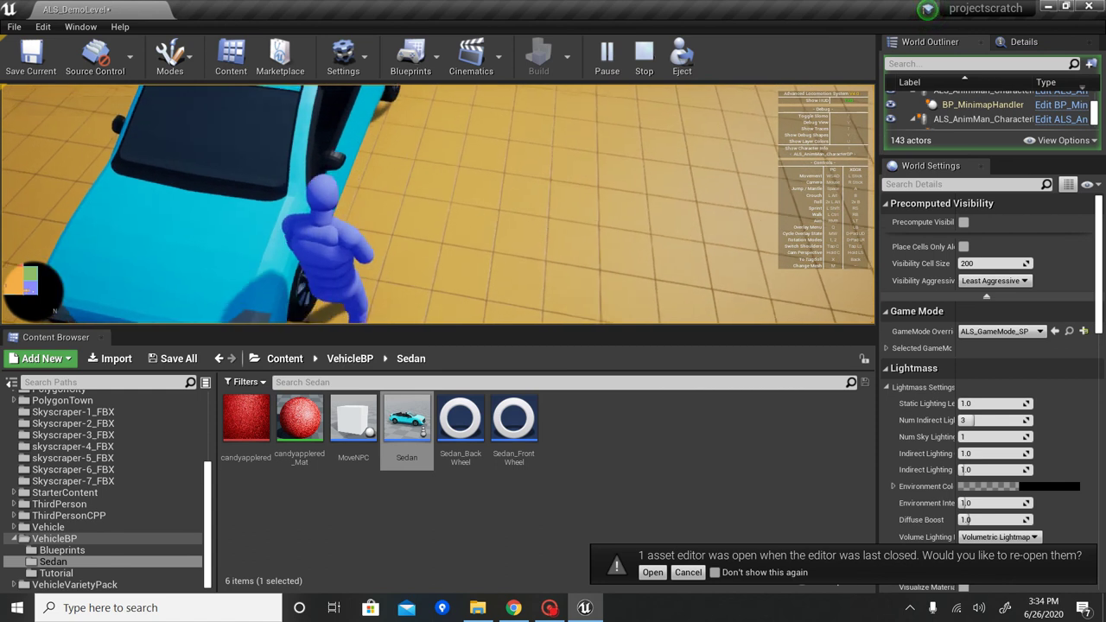
Enter the blue car and drive it across the yellow floor into the blue area, around the characters near the yellow plane.
key("e")
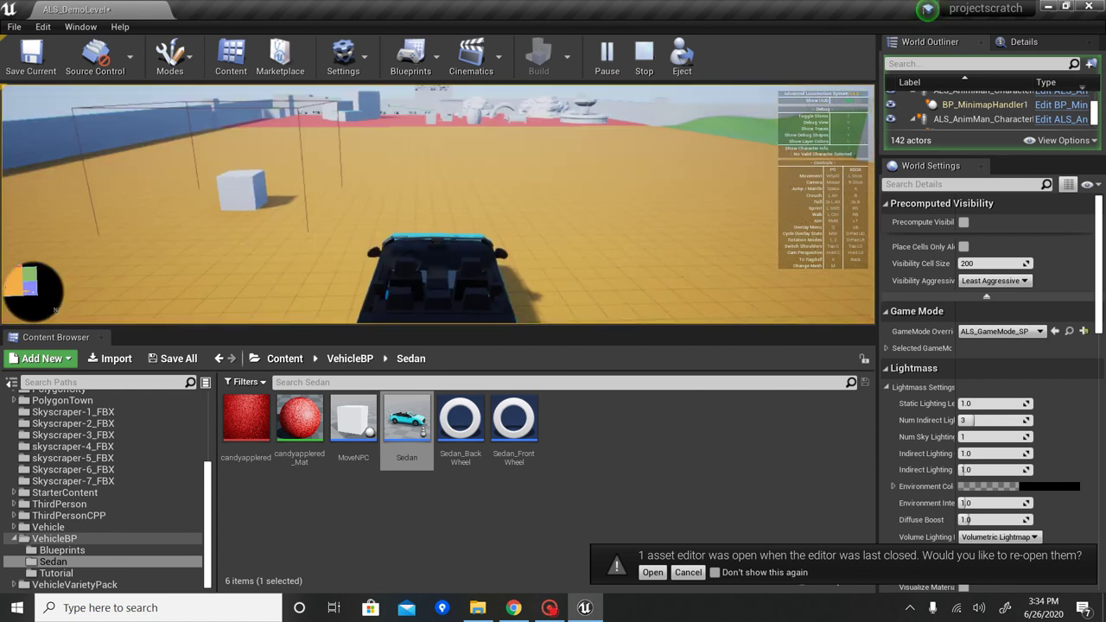
key("w")
key("d")
key("w")
key("d")
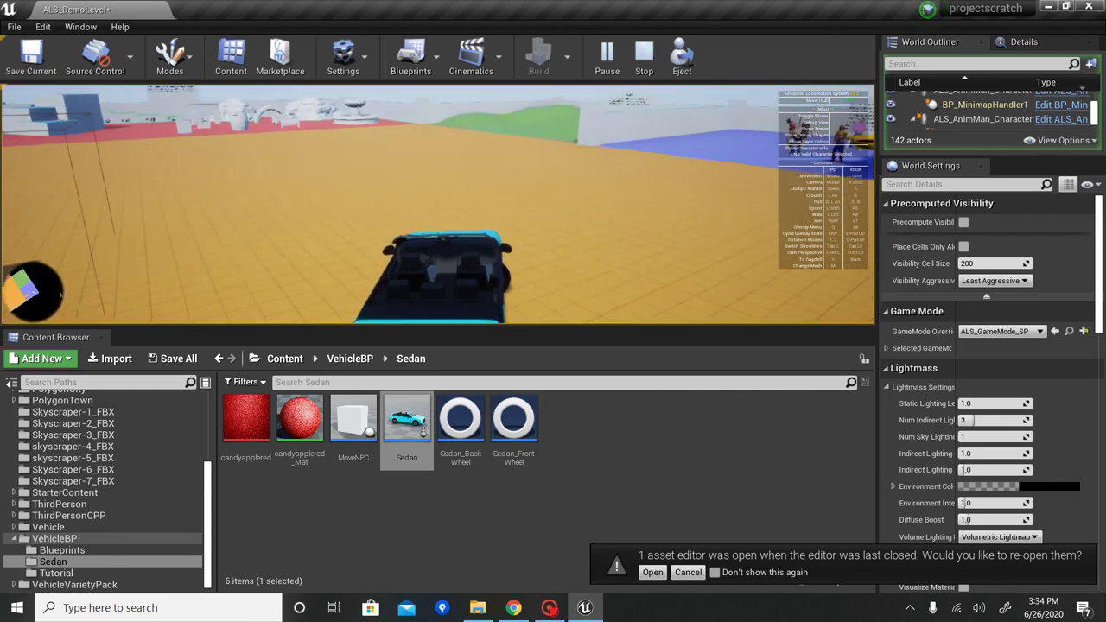
key("w")
key("a")
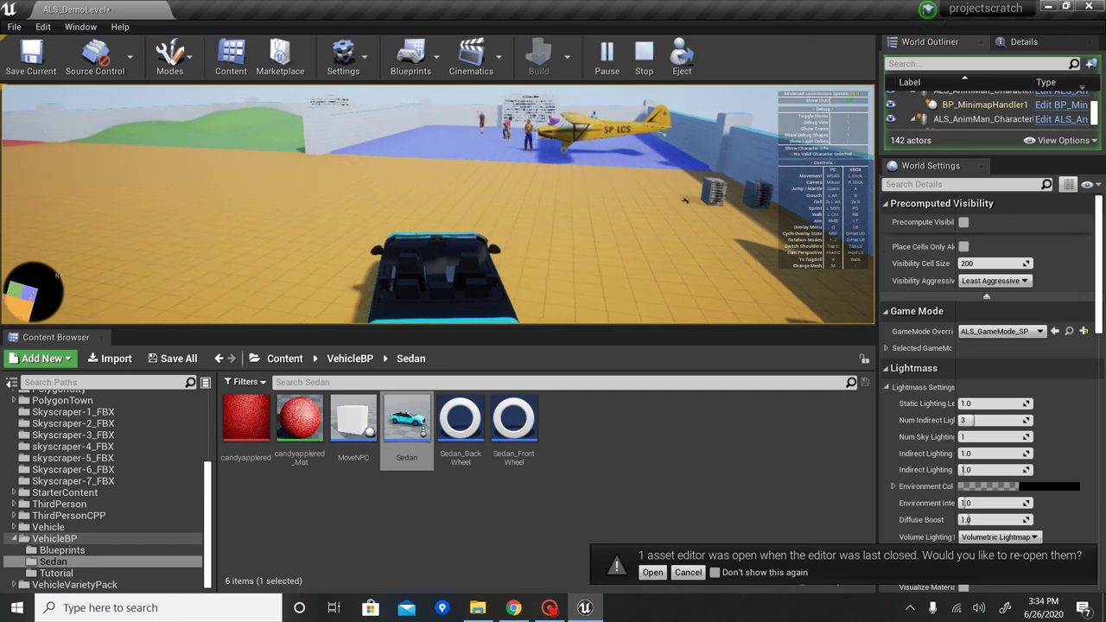
key("d")
key("w")
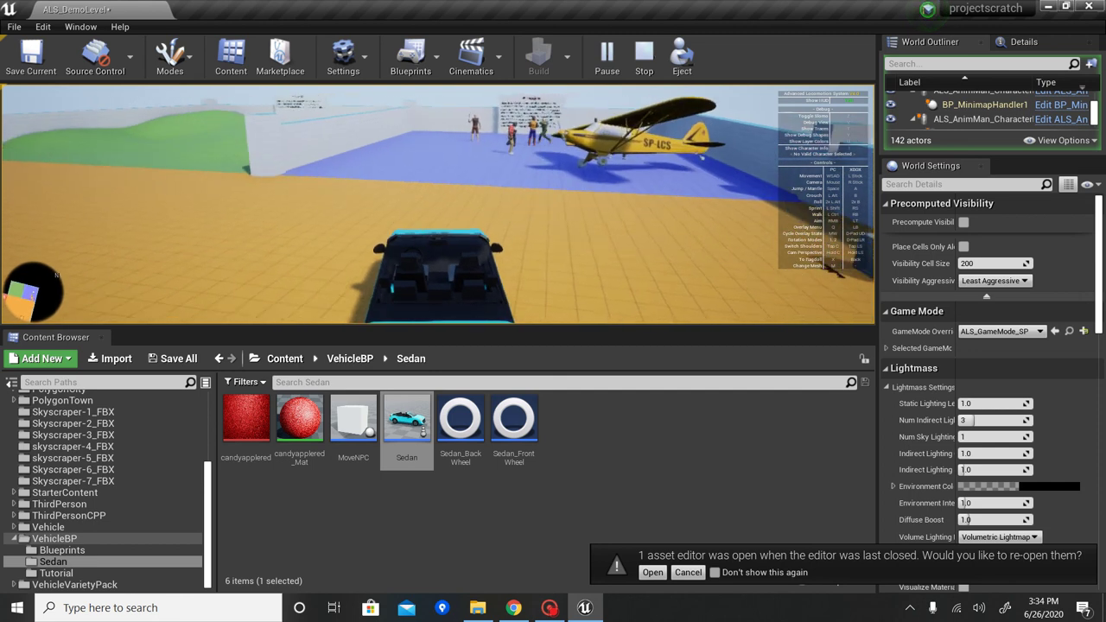
key("w")
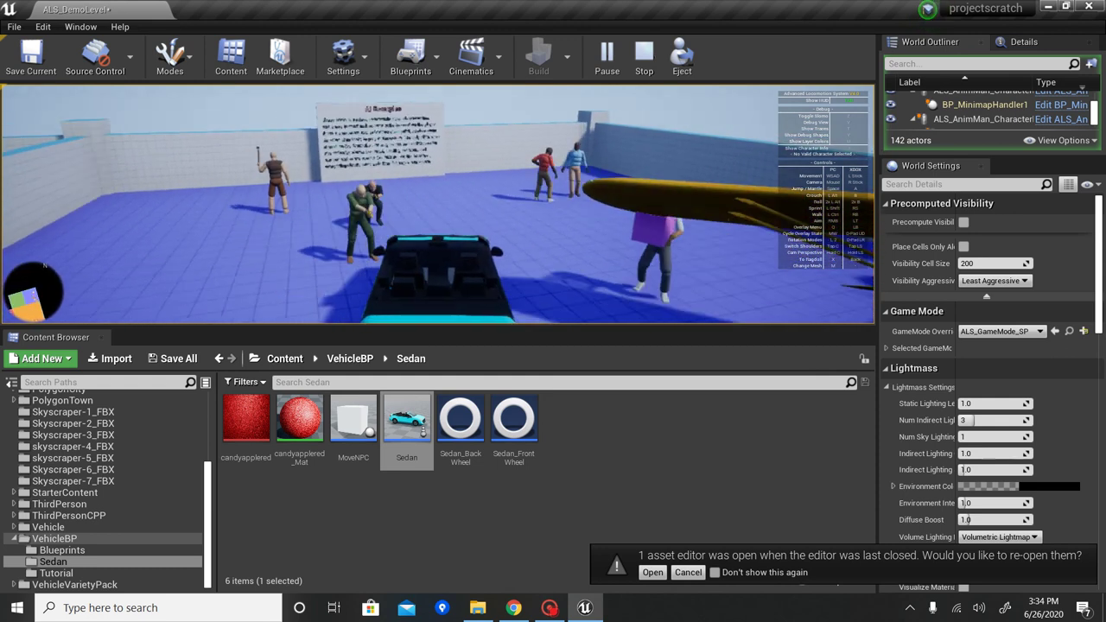
key("s")
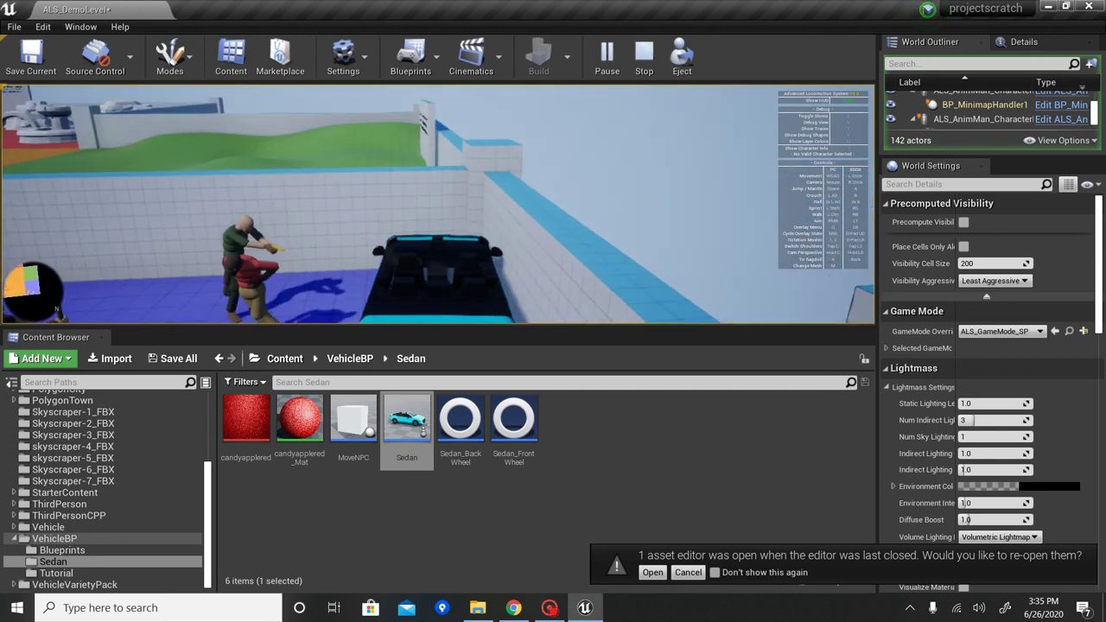
Get out of the car, walk the character back across the yellow floor to the white cube, and end the play session.
key("e")
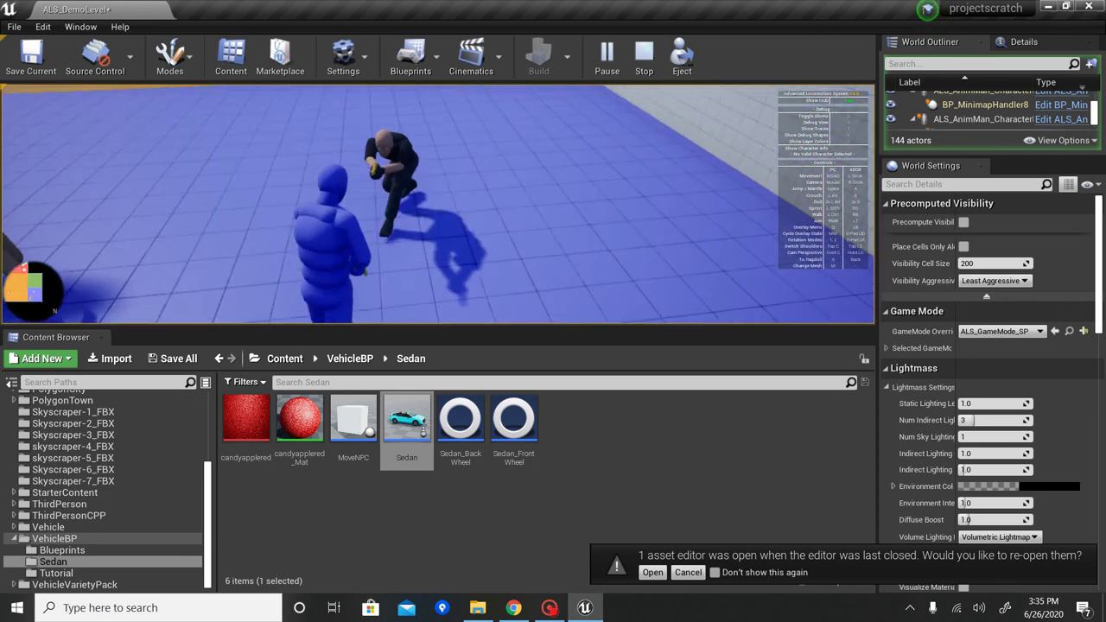
key("w")
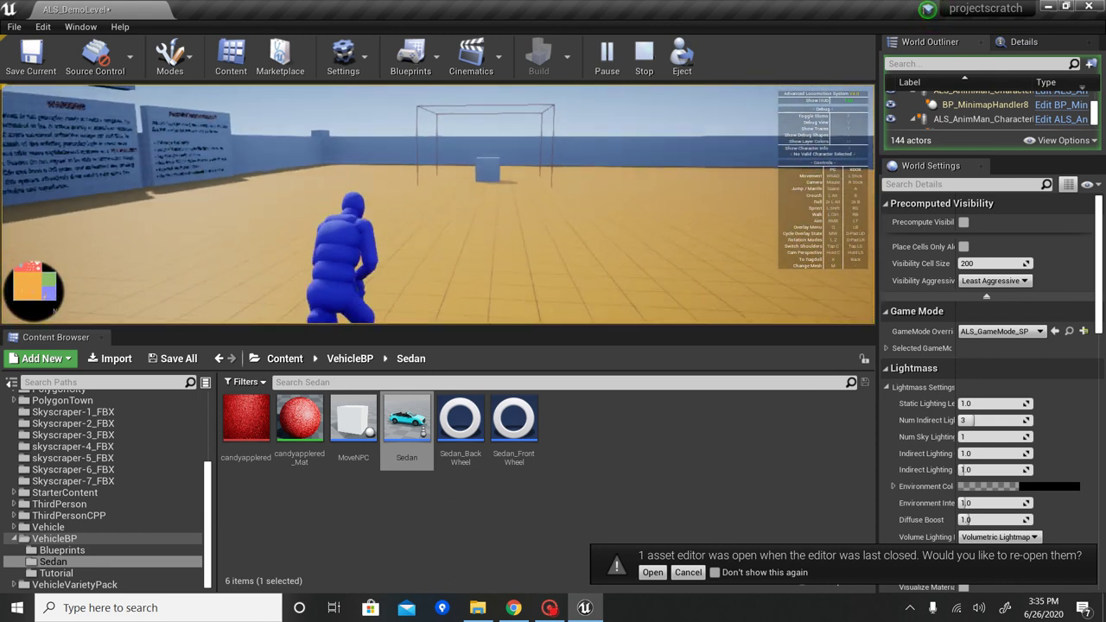
key("w")
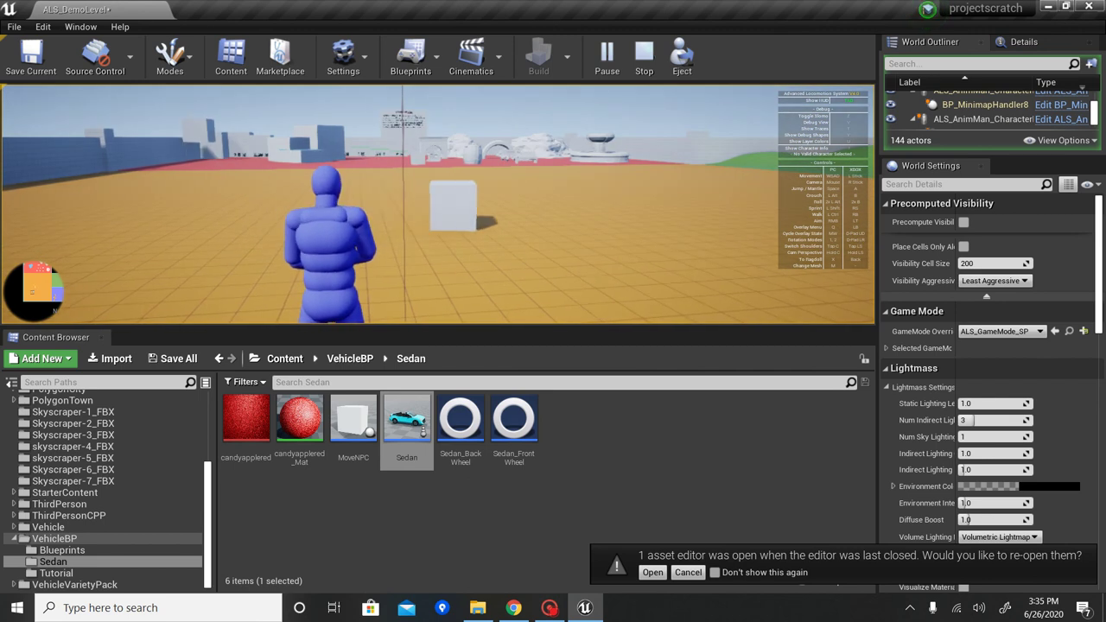
key("Escape")
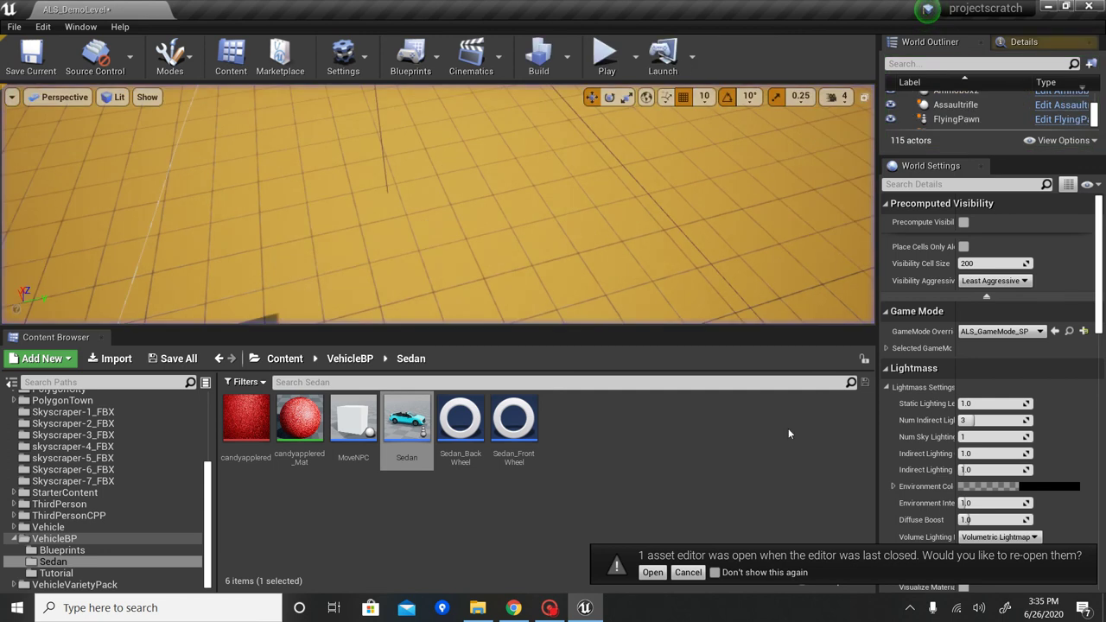
left_click(549, 608)
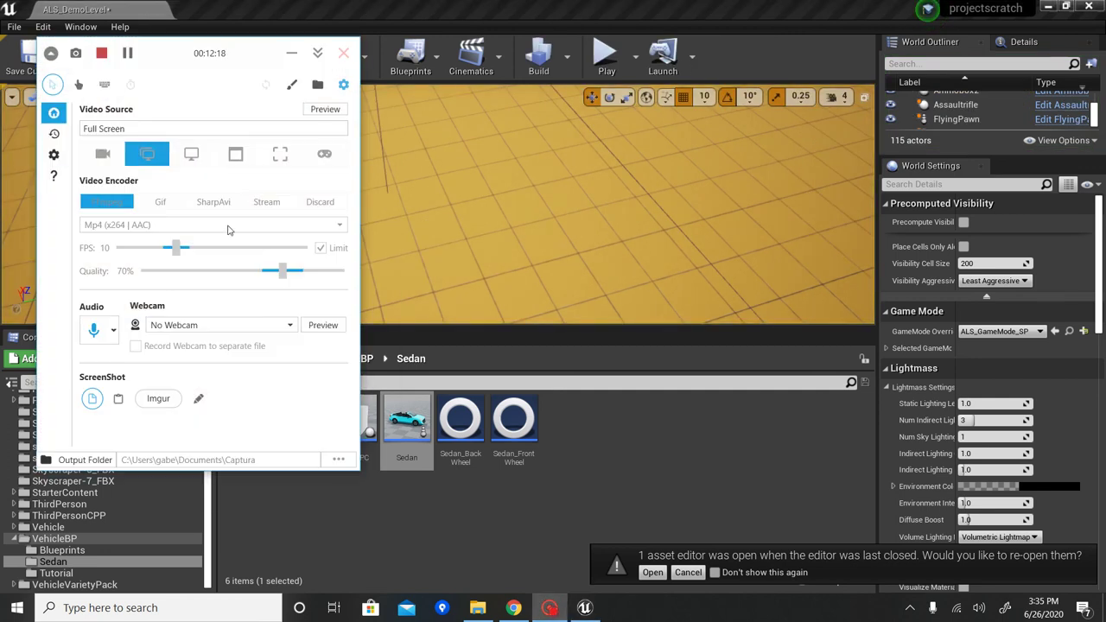